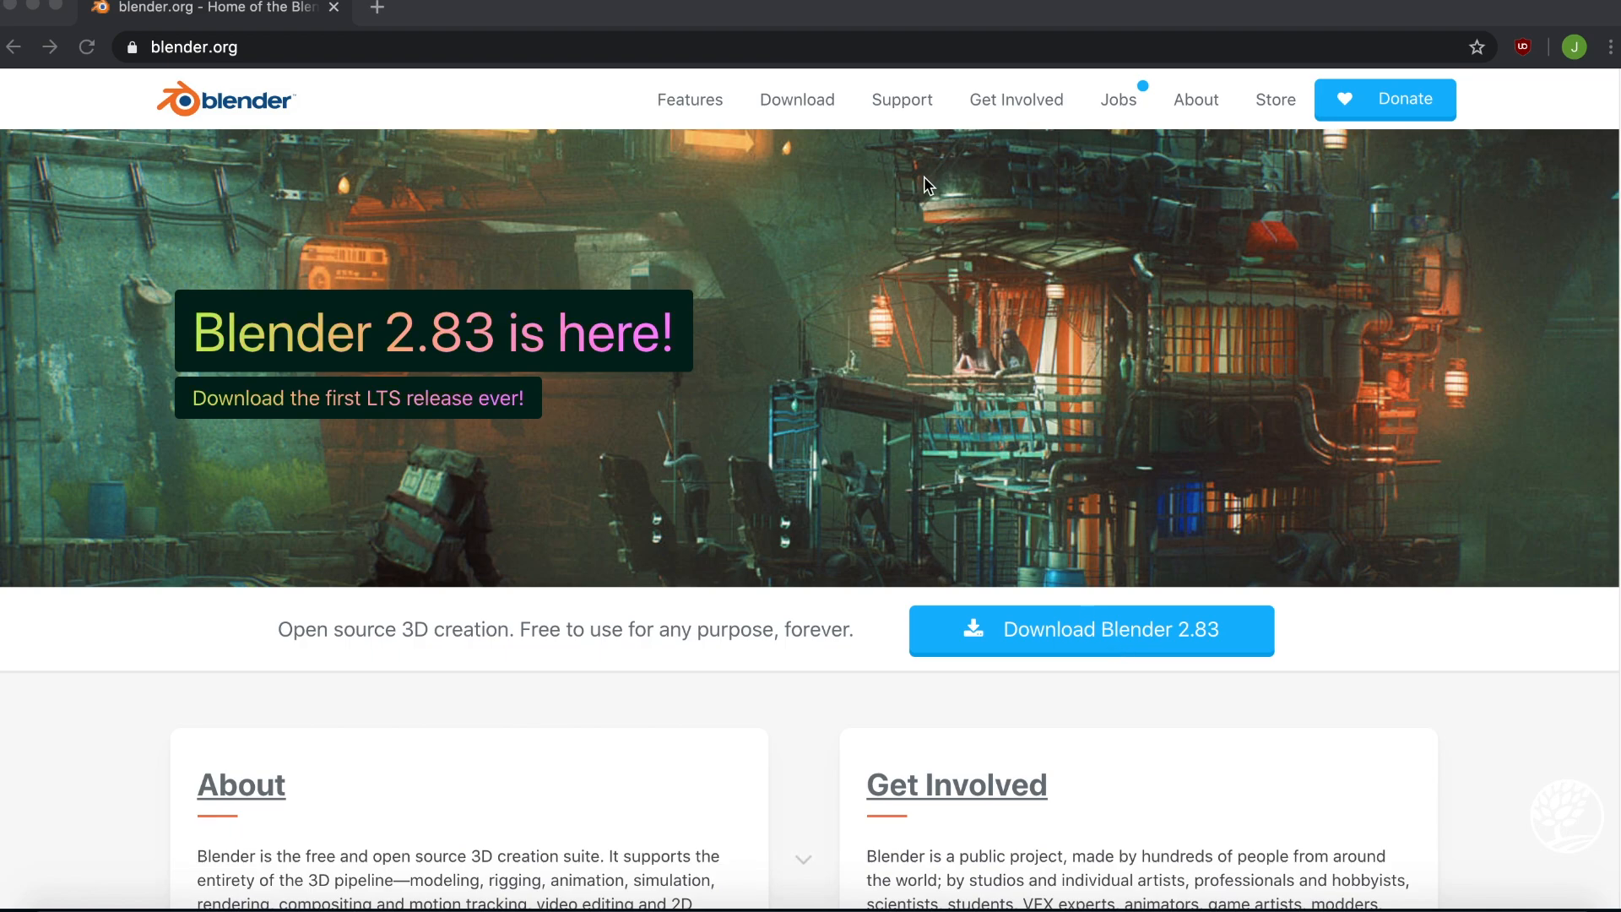
Switch to Blender and create a new file from the Sculpting template.
left_click(920, 106)
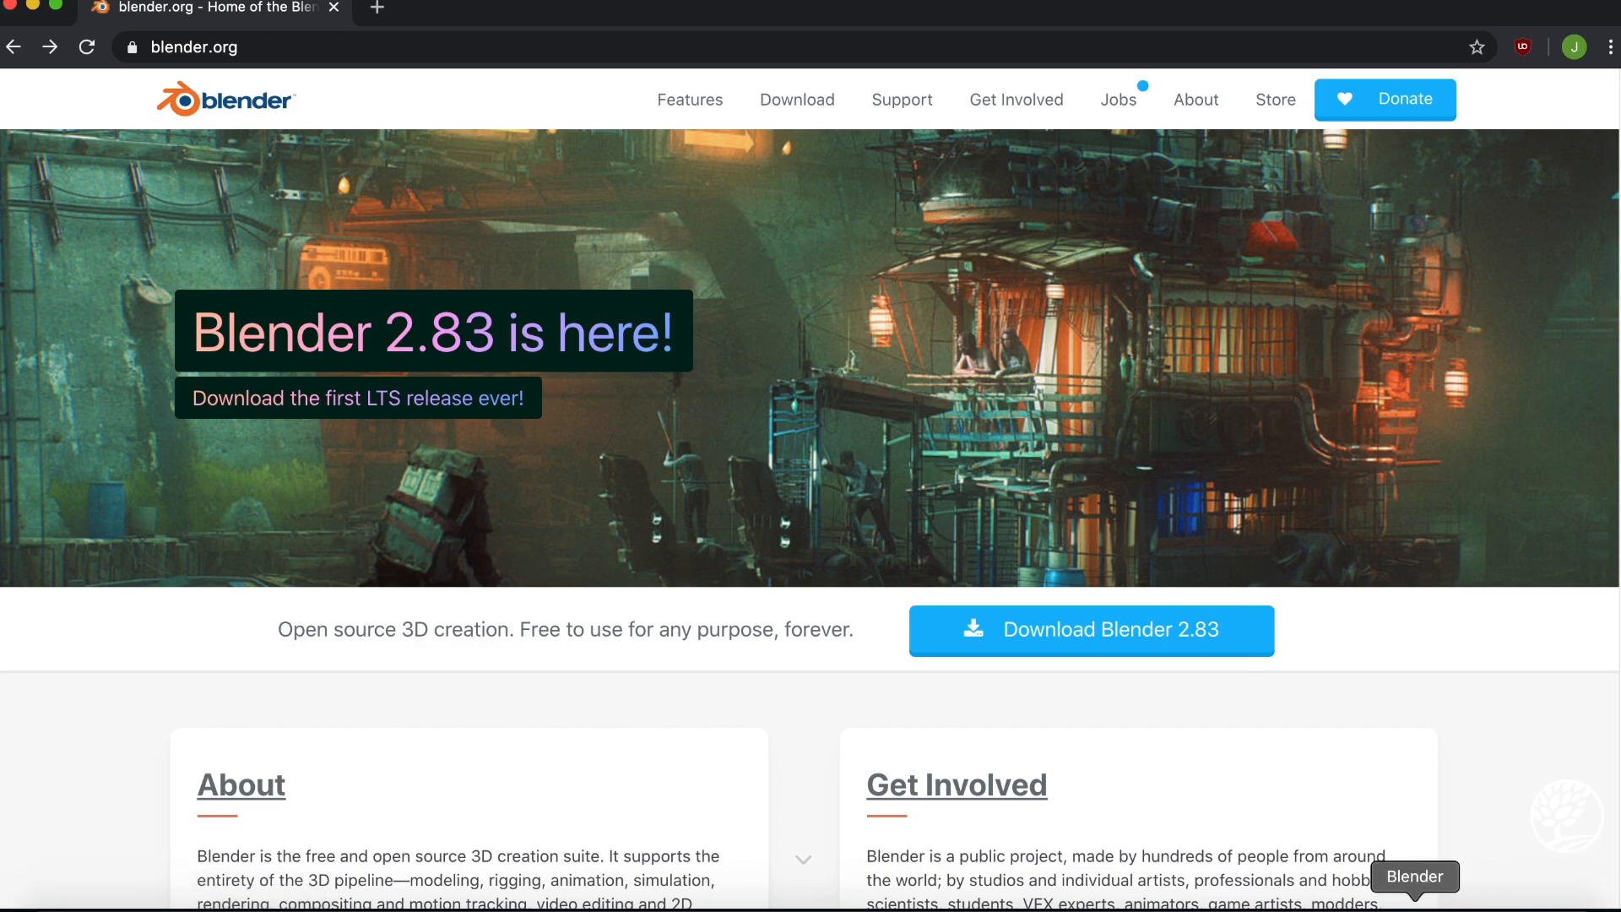
left_click(1415, 905)
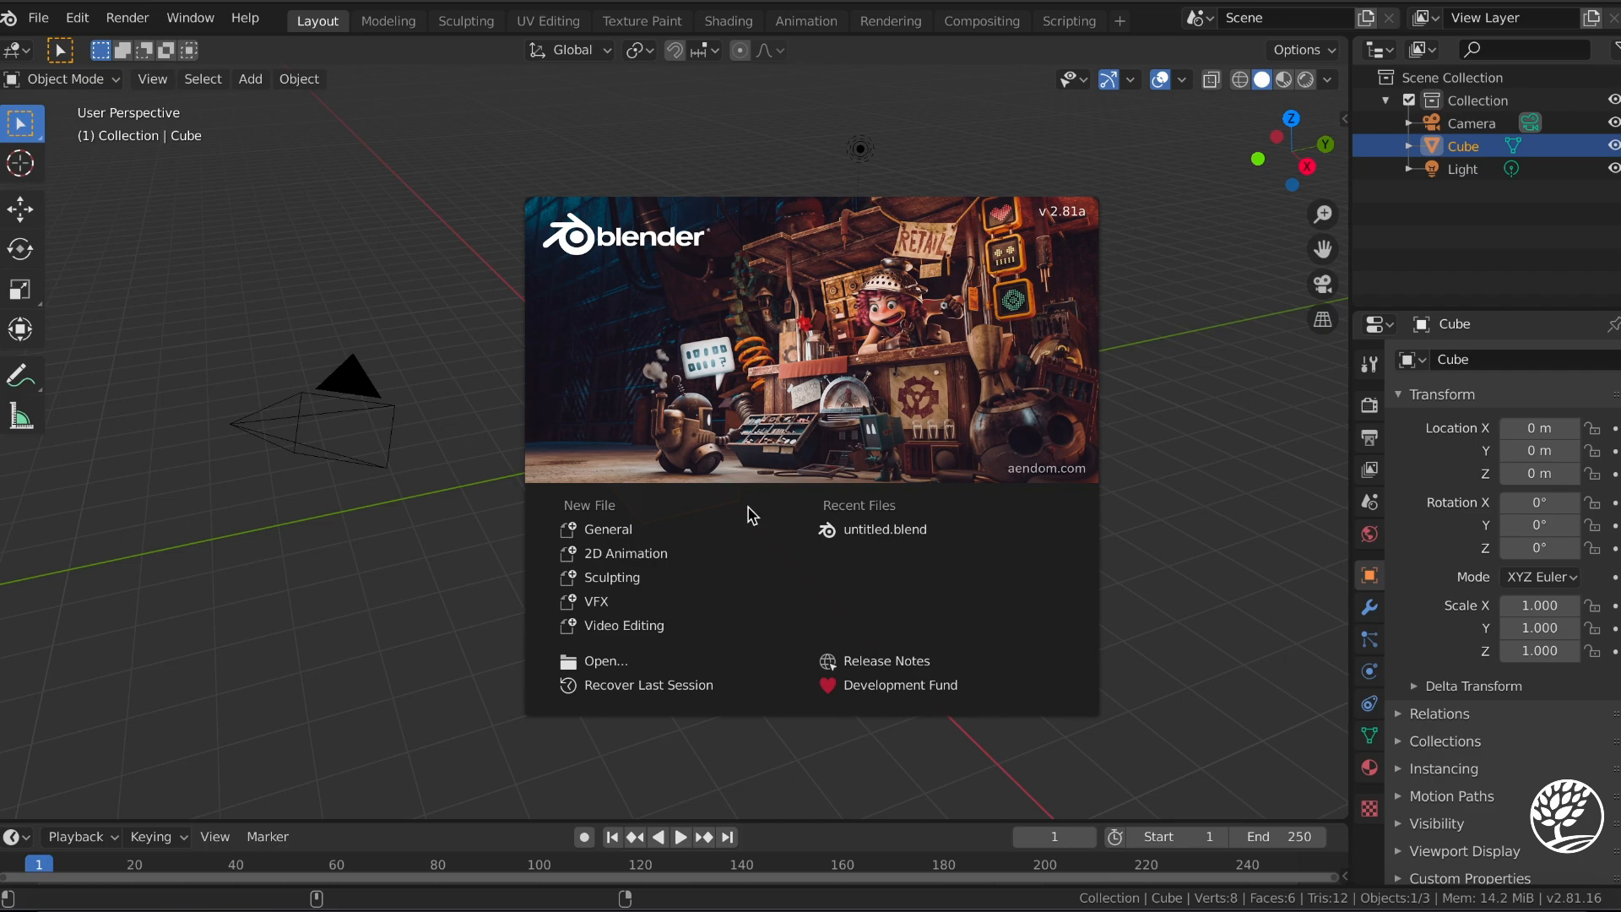
left_click(630, 577)
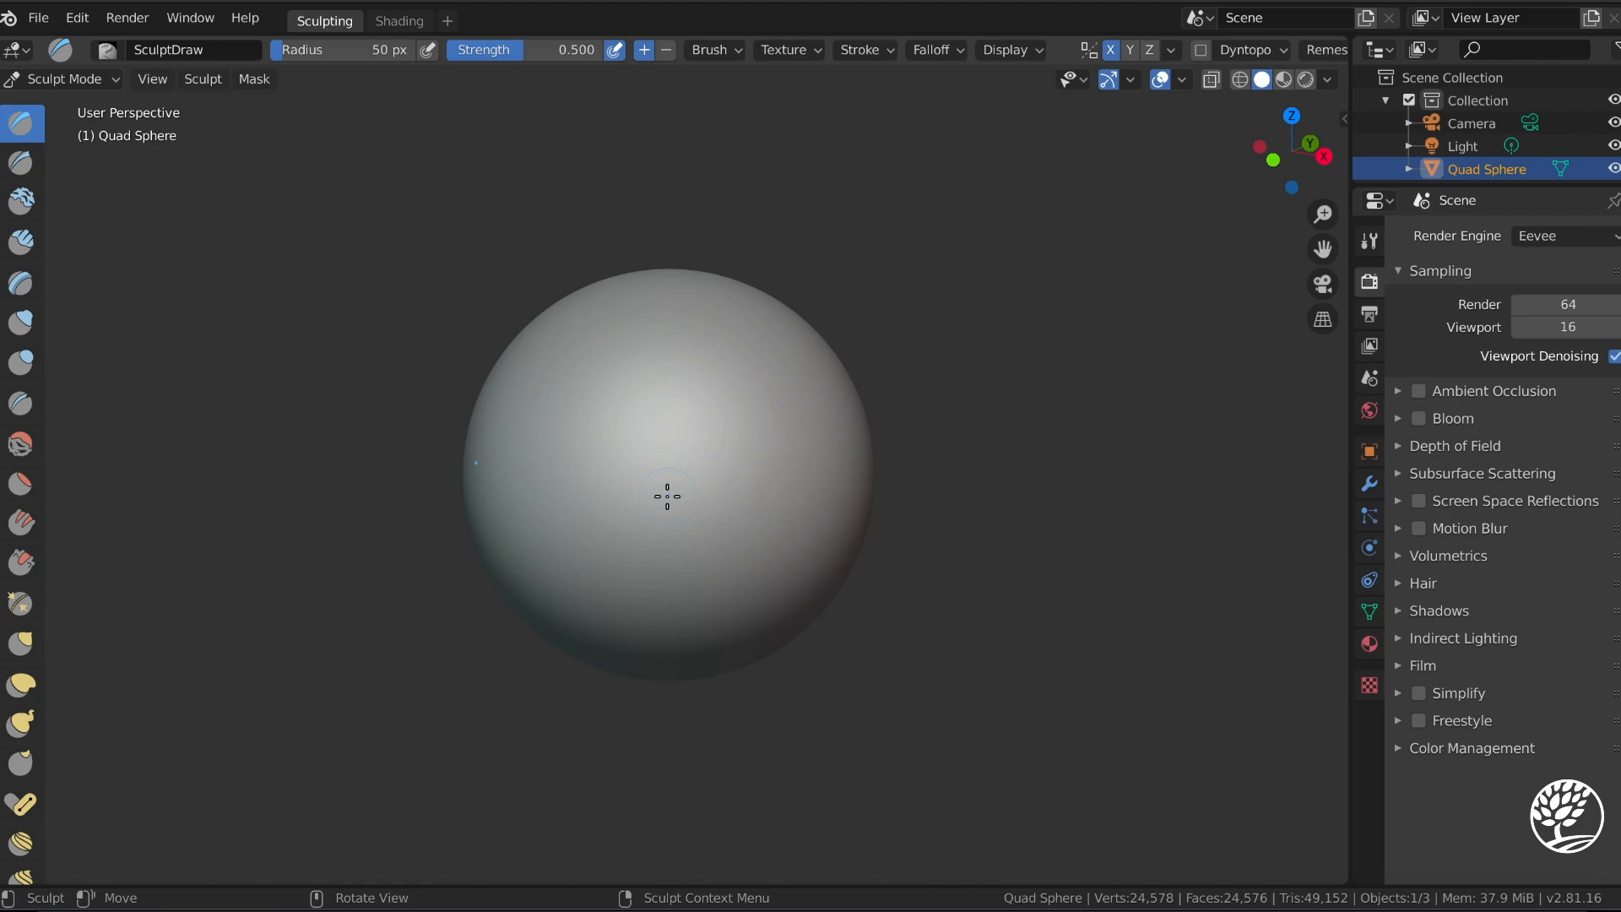
Examine the surface of the quad sphere both at close range and from a distance.
scroll(667, 496, "up", 2)
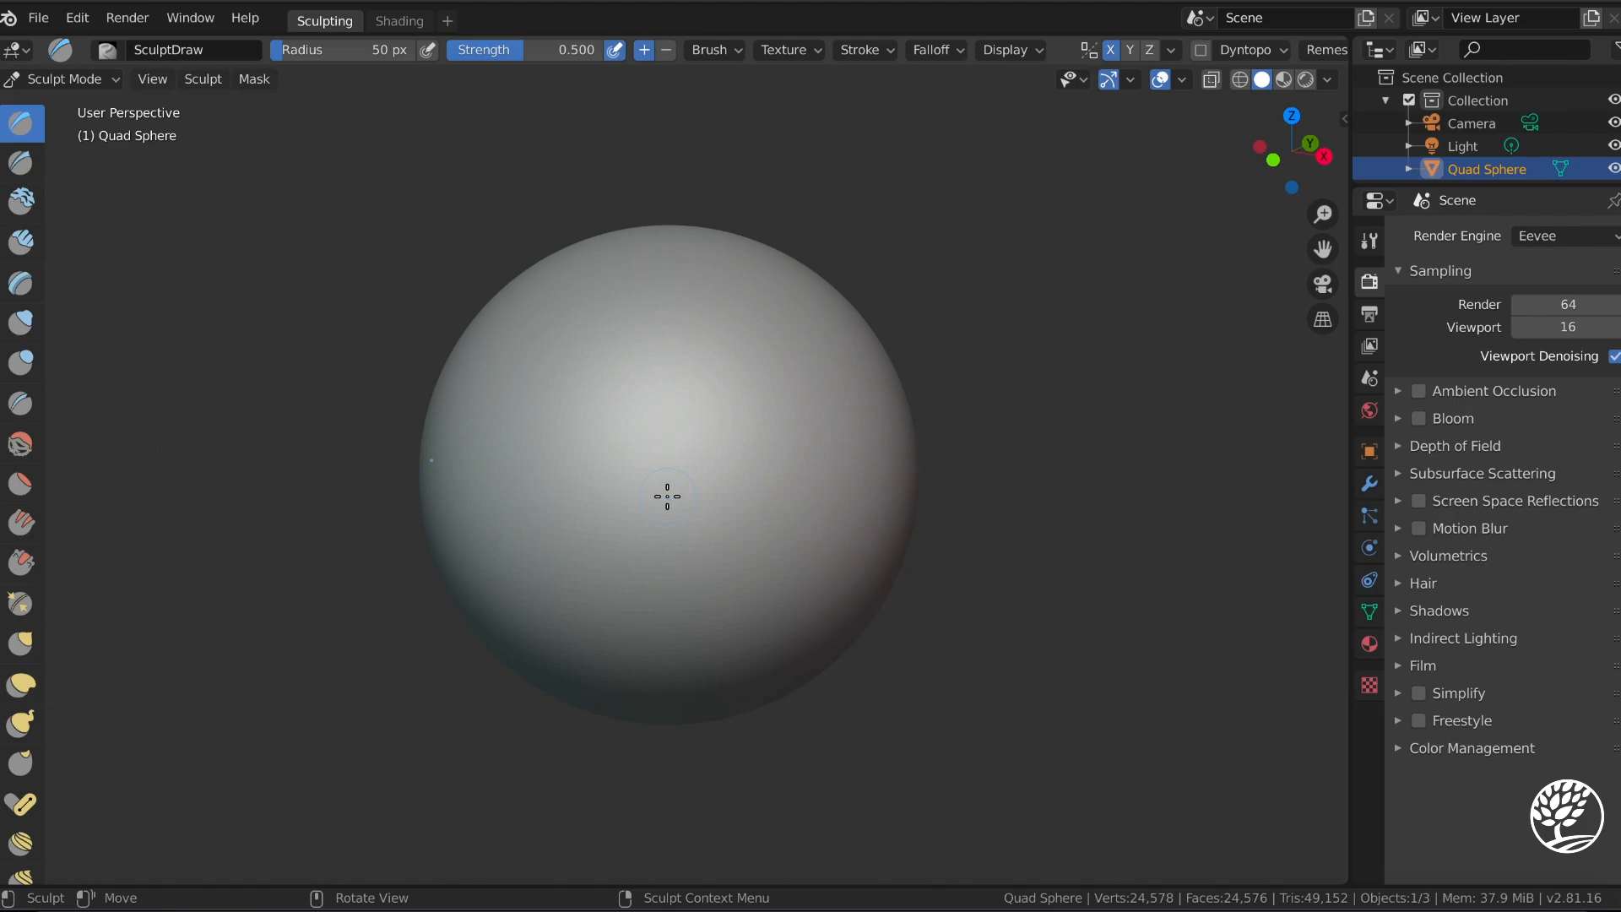
scroll(668, 495, "up", 6)
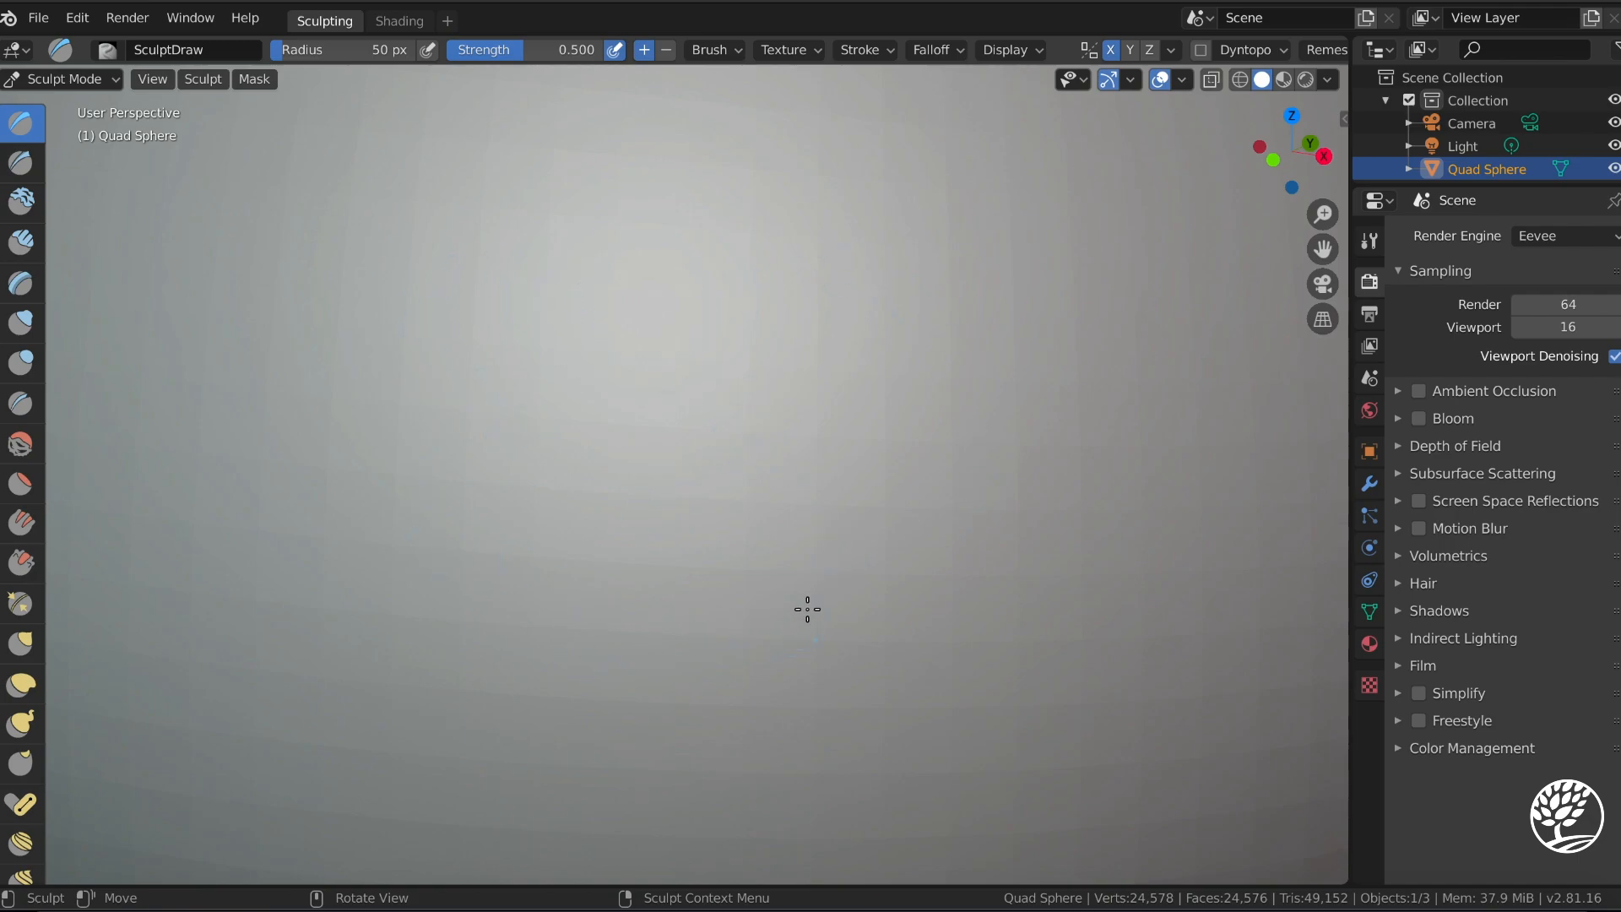
scroll(744, 439, "down", 6)
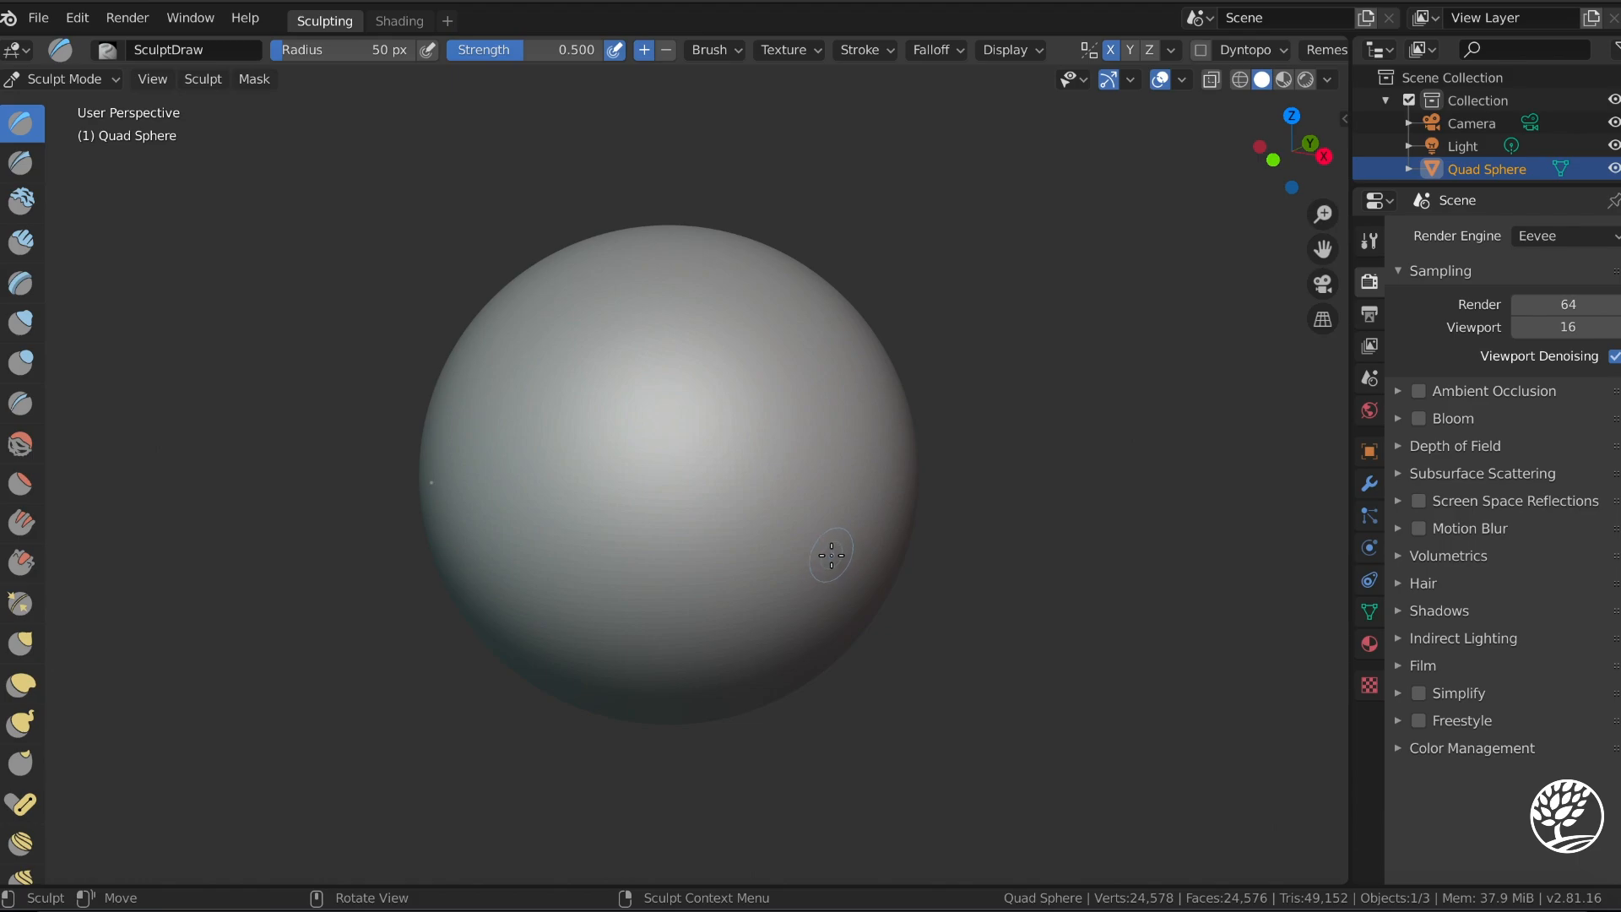
scroll(608, 422, "up", 5)
scroll(607, 422, "down", 3)
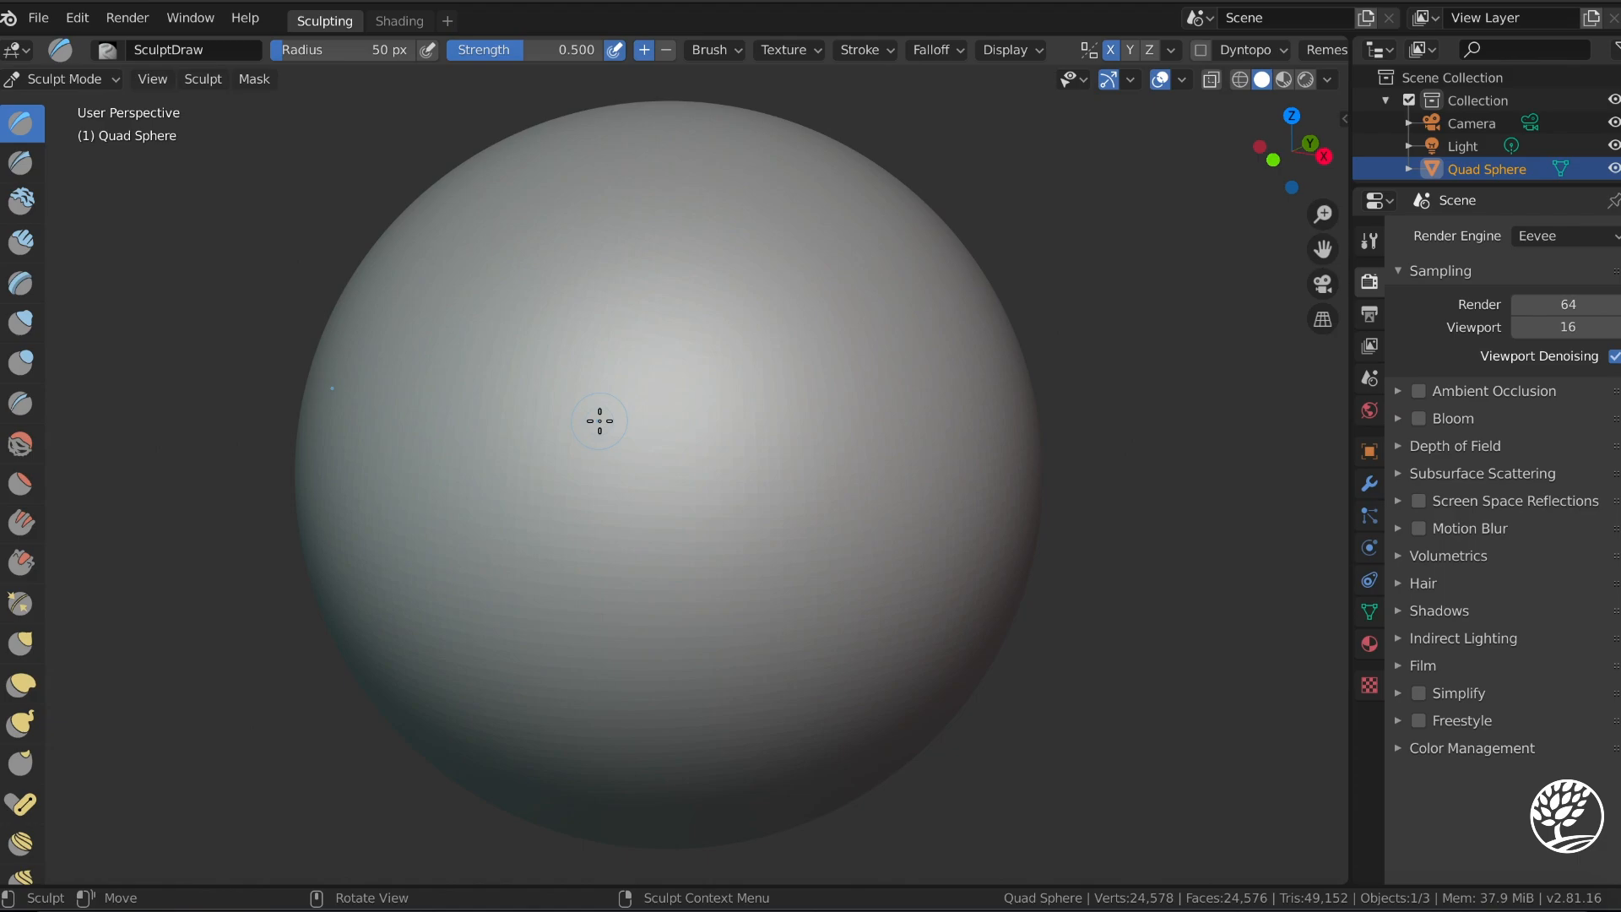
scroll(600, 420, "up", 4)
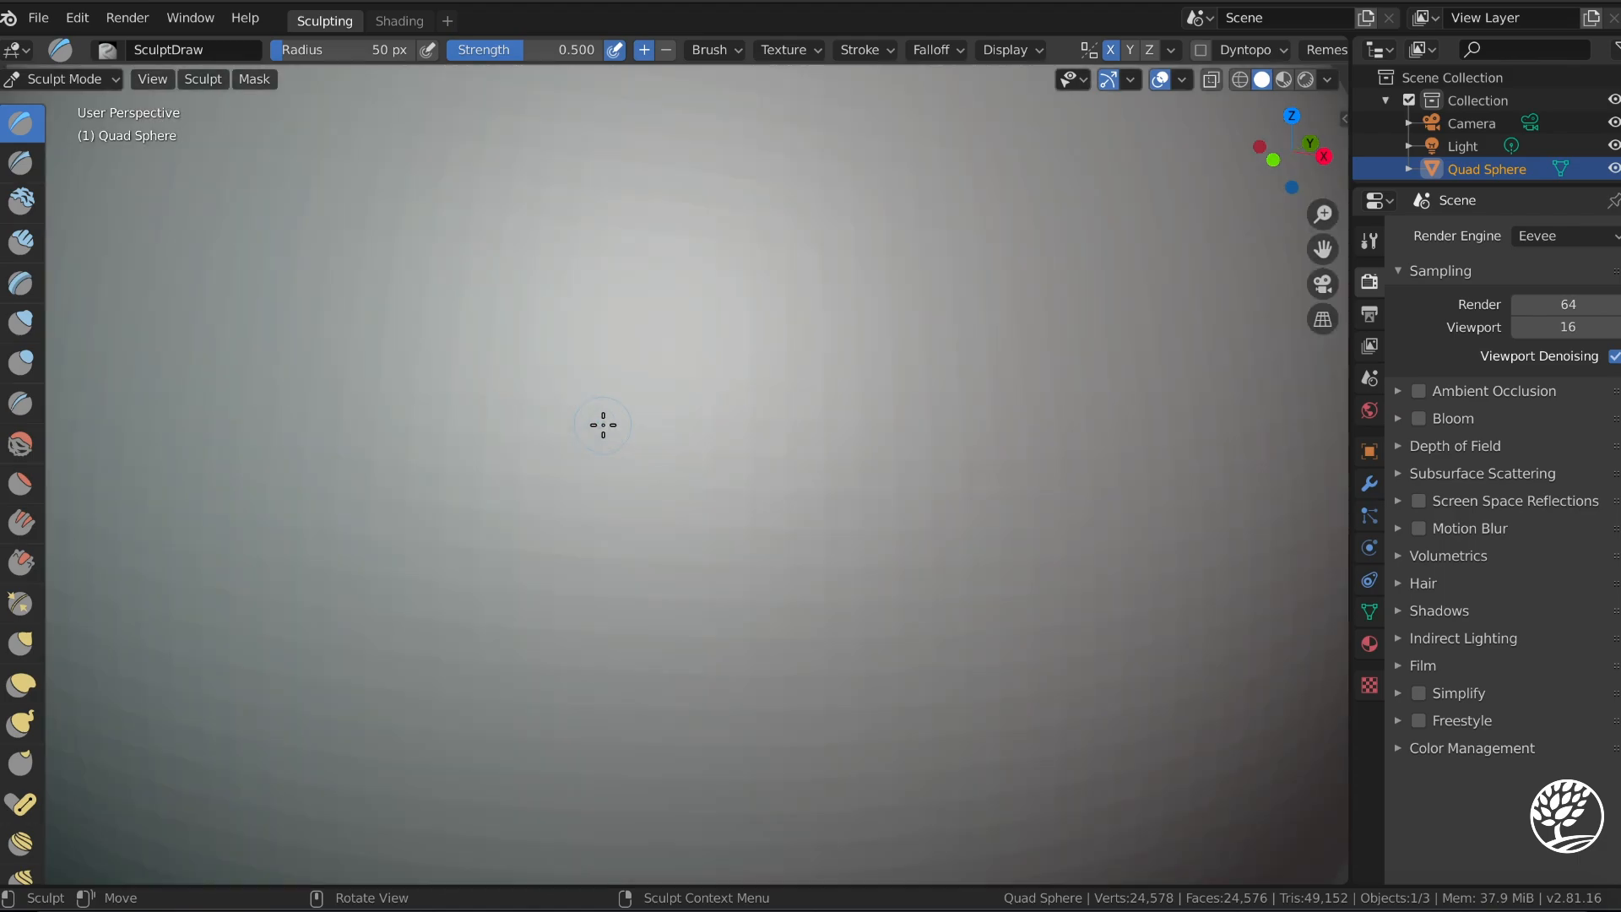
scroll(601, 422, "down", 4)
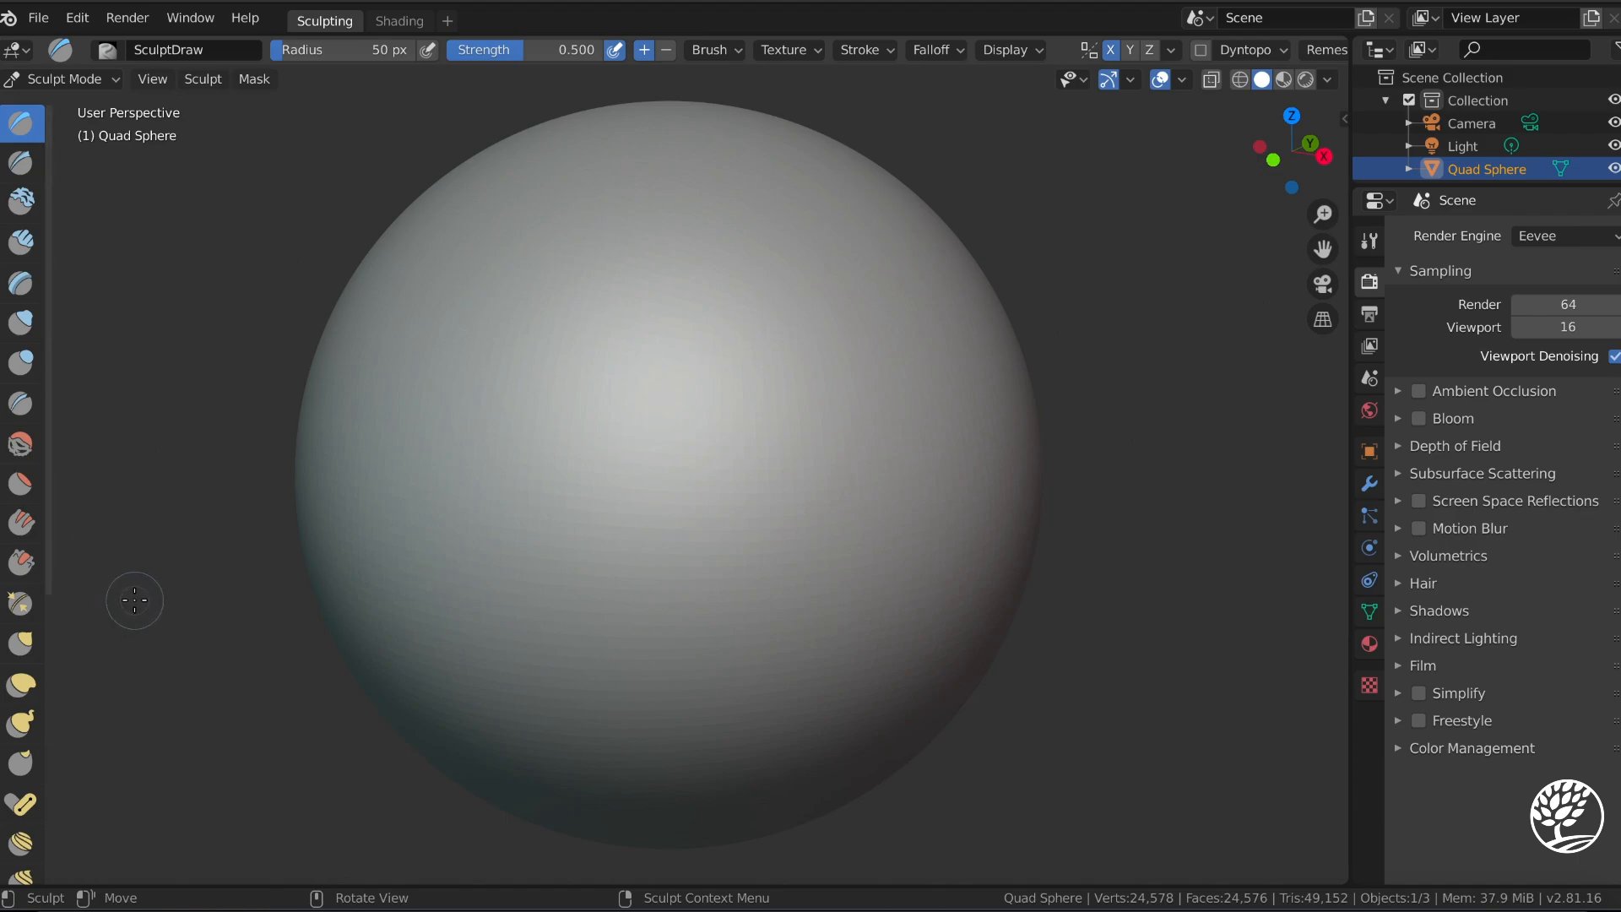
key("z")
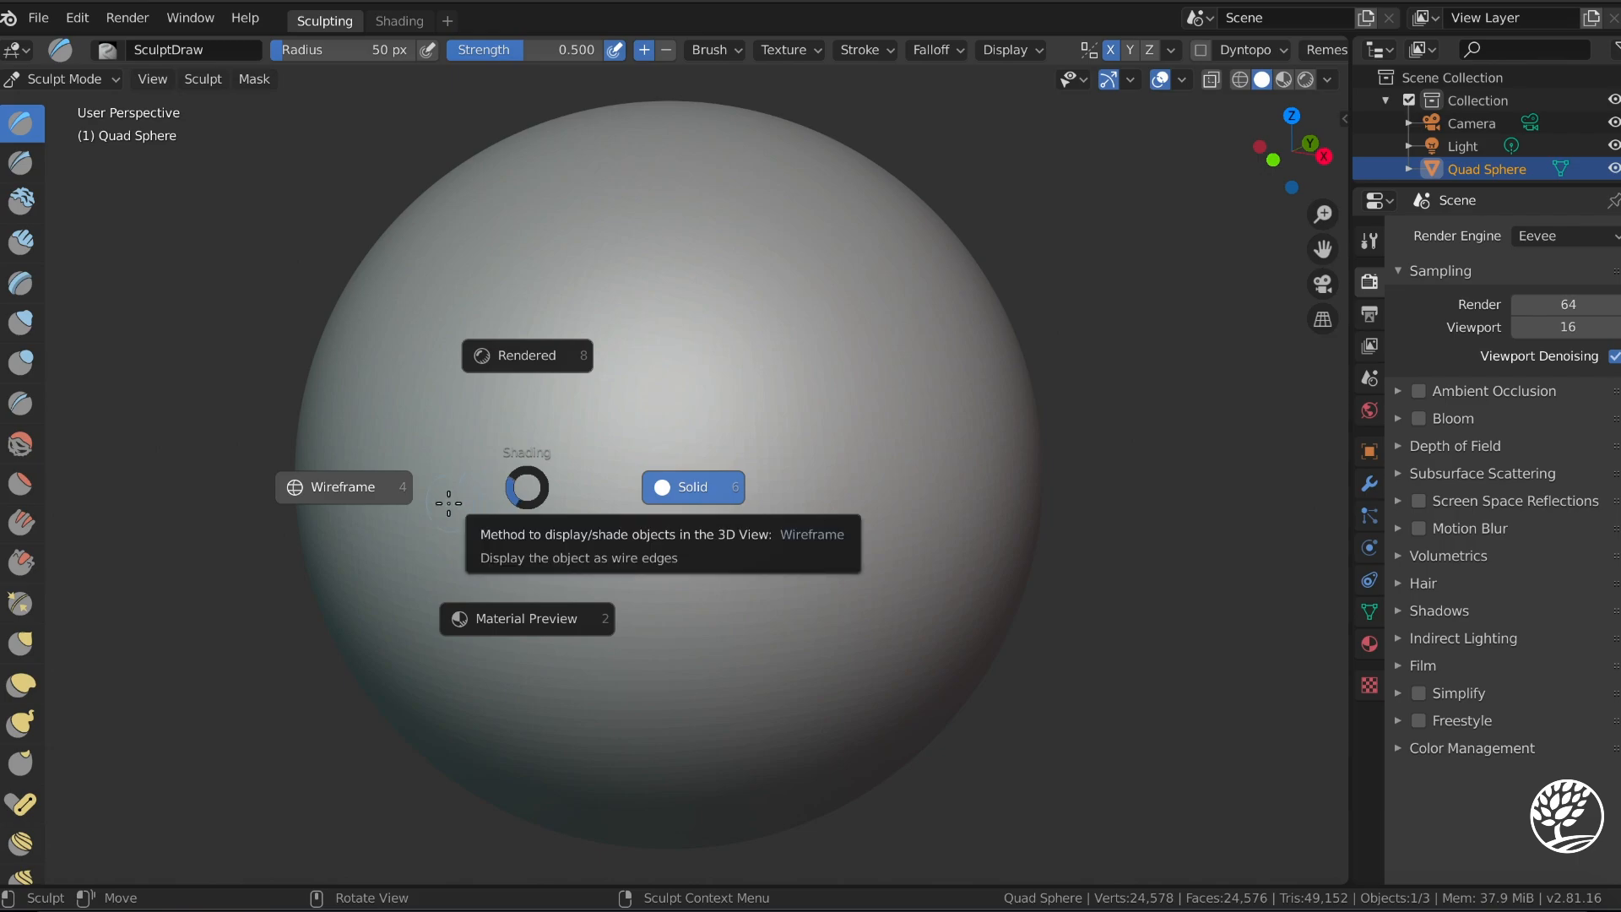
left_click(1017, 403)
scroll(1018, 400, "down", 3)
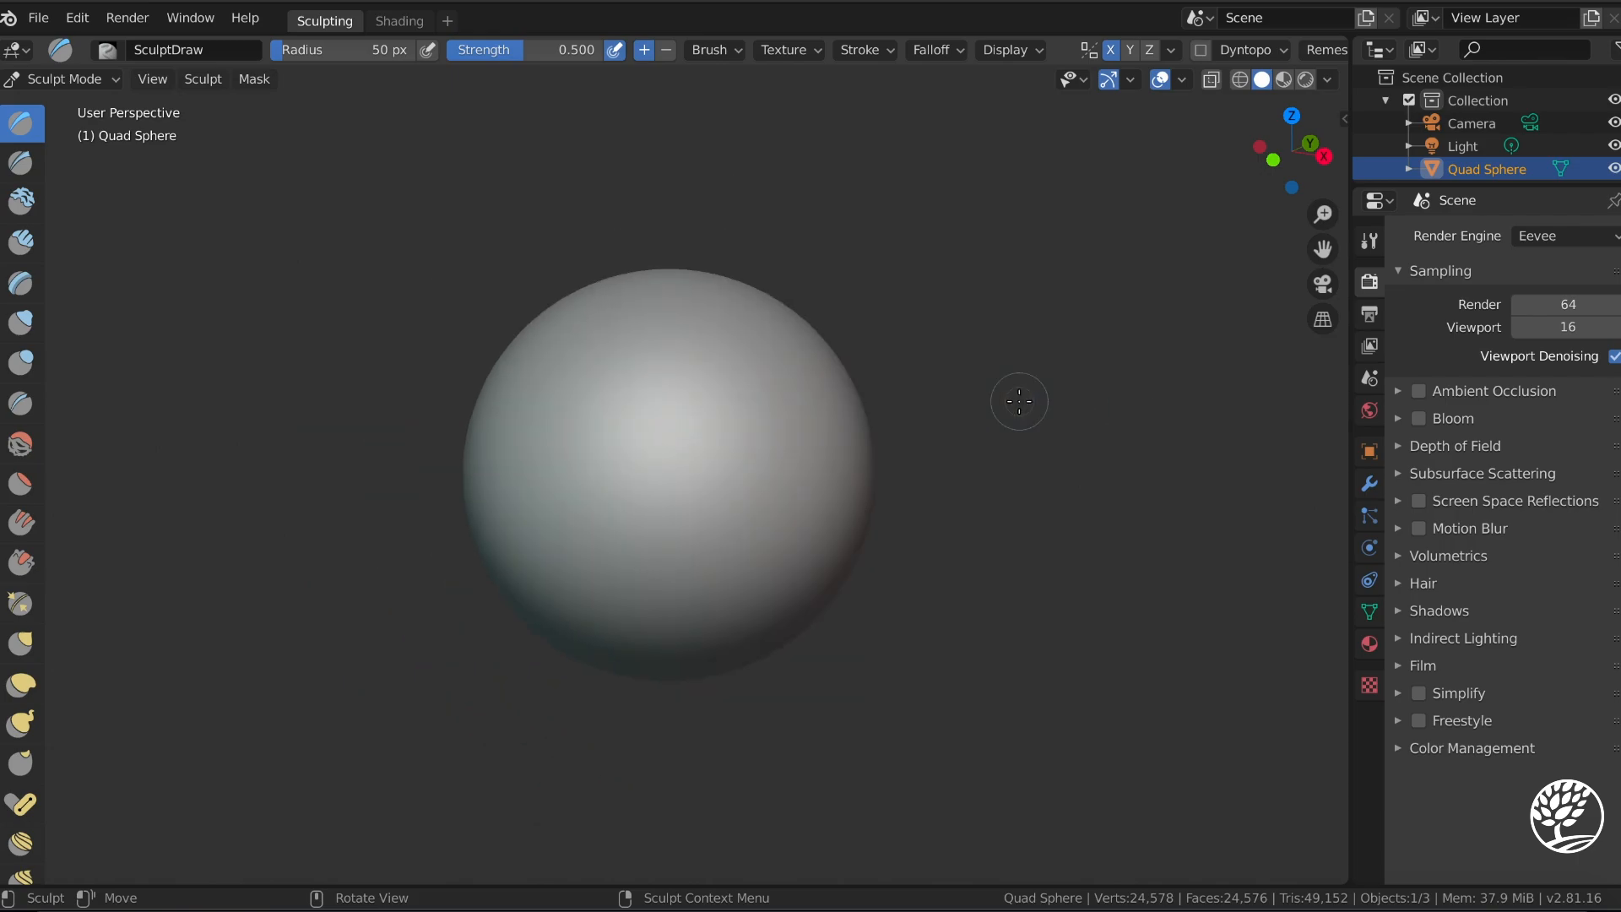
scroll(1019, 401, "up", 2)
scroll(1019, 401, "up", 2)
scroll(1019, 401, "down", 3)
middle_click_drag(1071, 333, 1044, 361)
scroll(620, 486, "up", 2)
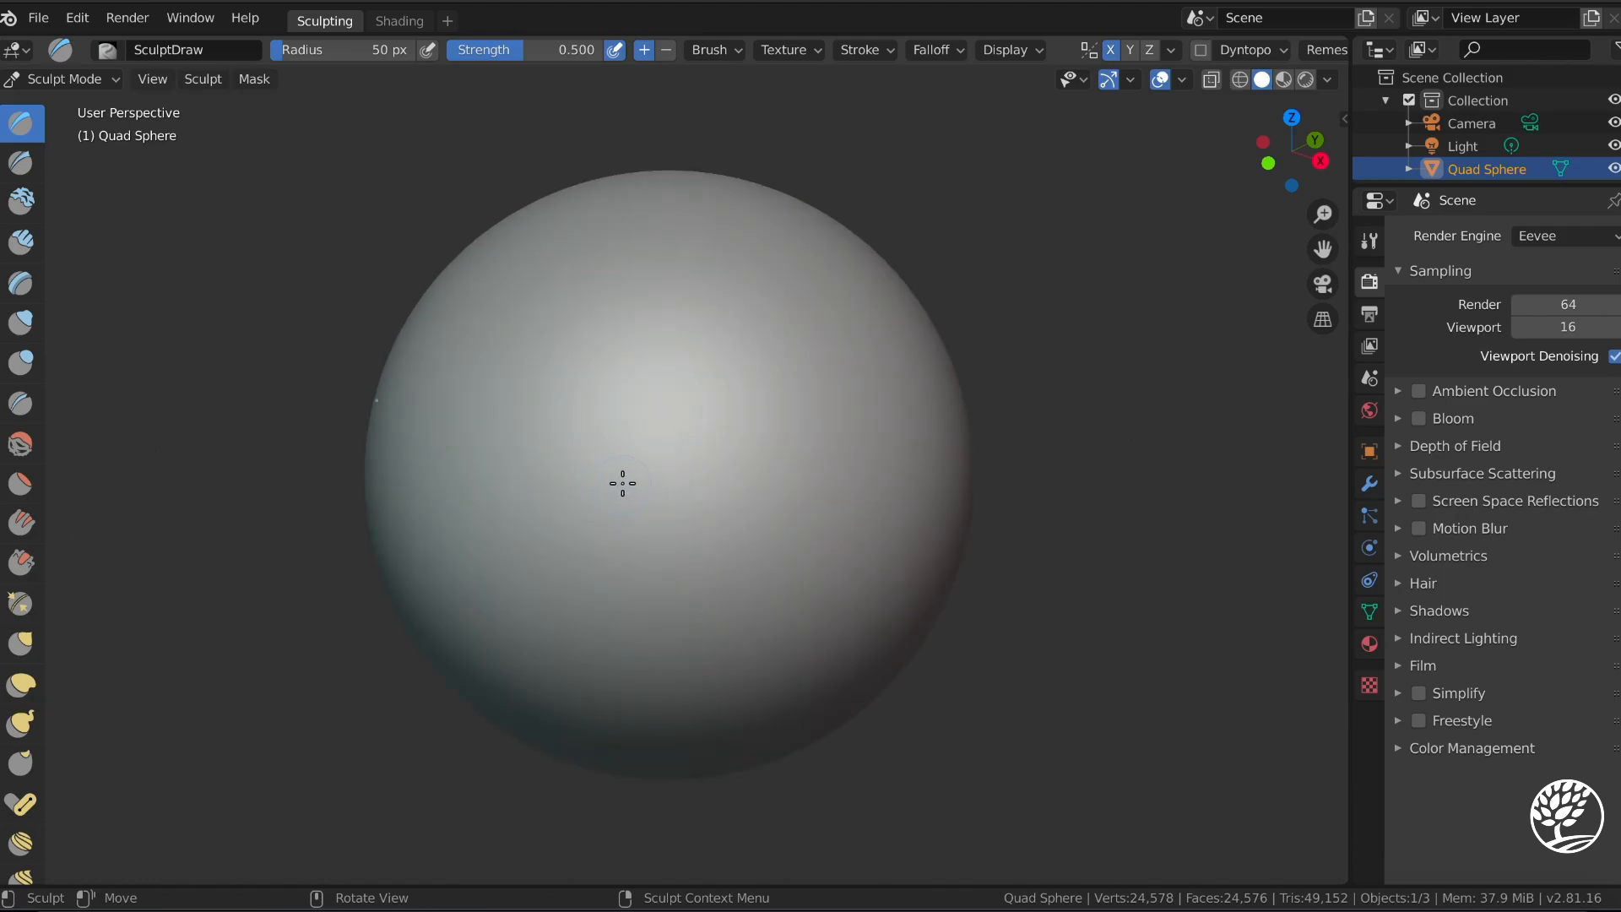
scroll(622, 483, "up", 2)
Inspect the quad sphere's mesh density in Wireframe shading and return the viewport to Solid shading.
key("z")
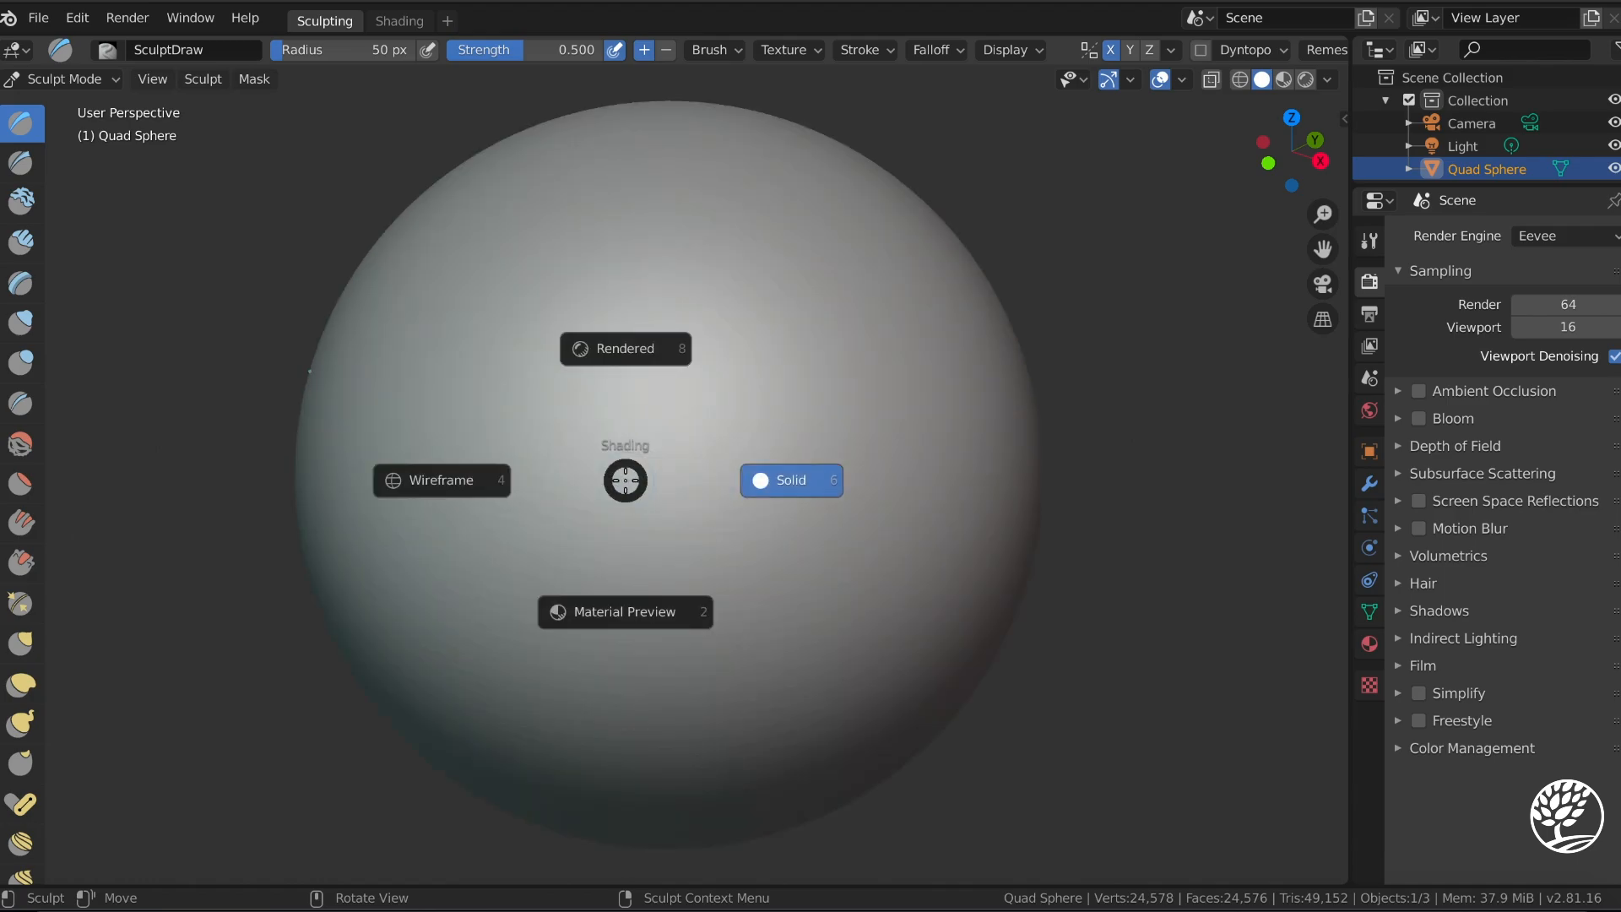
left_click(484, 480)
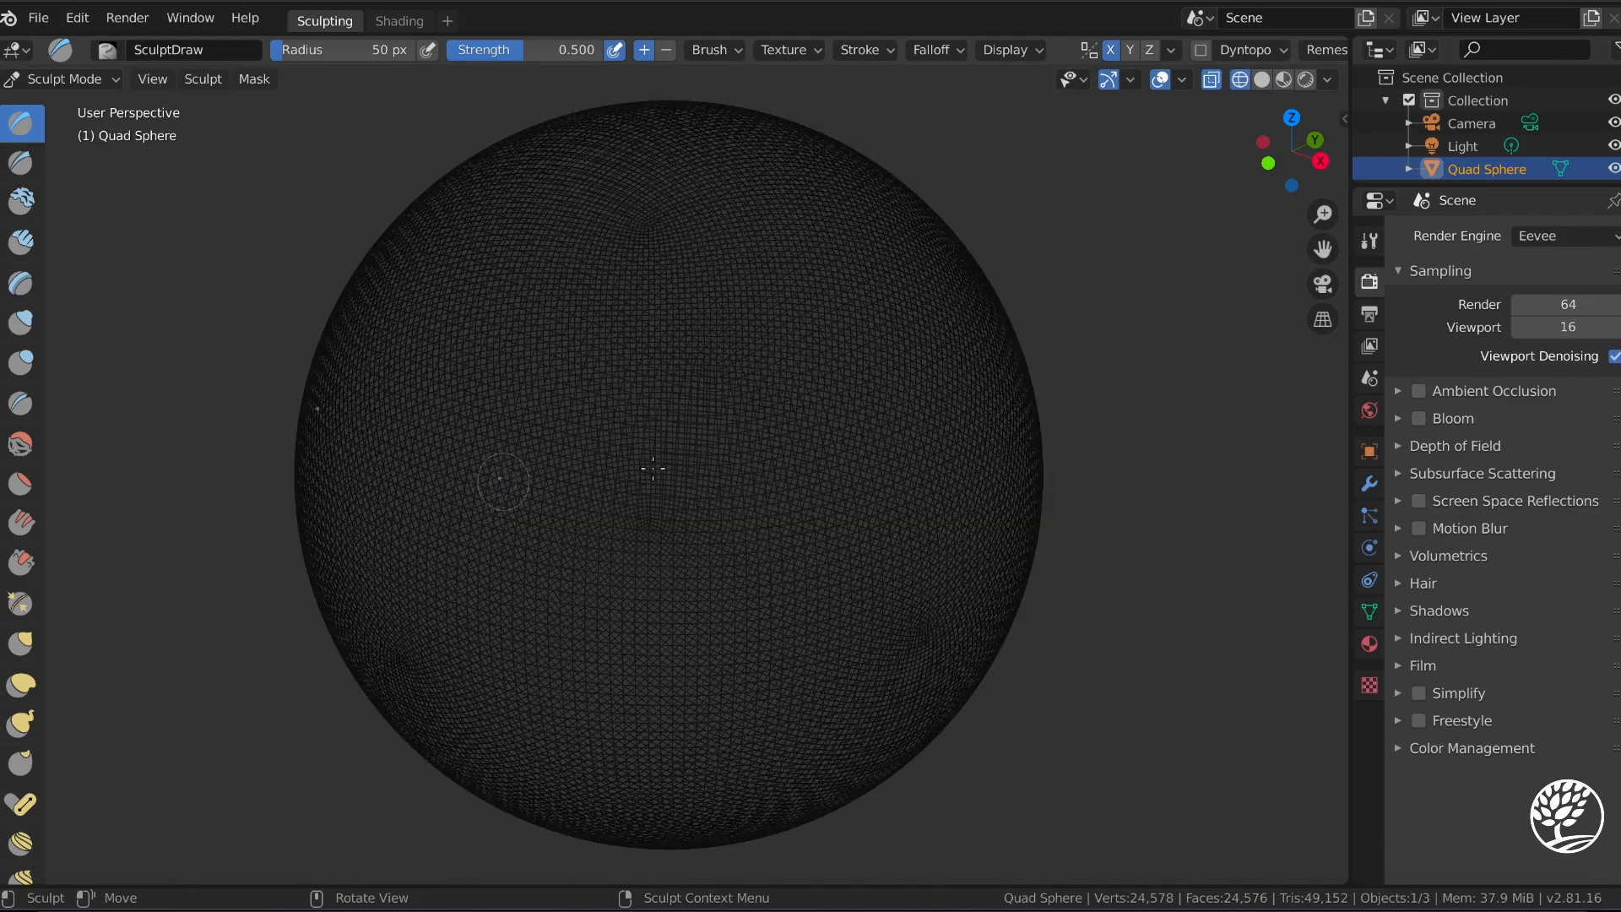
scroll(668, 464, "up", 5)
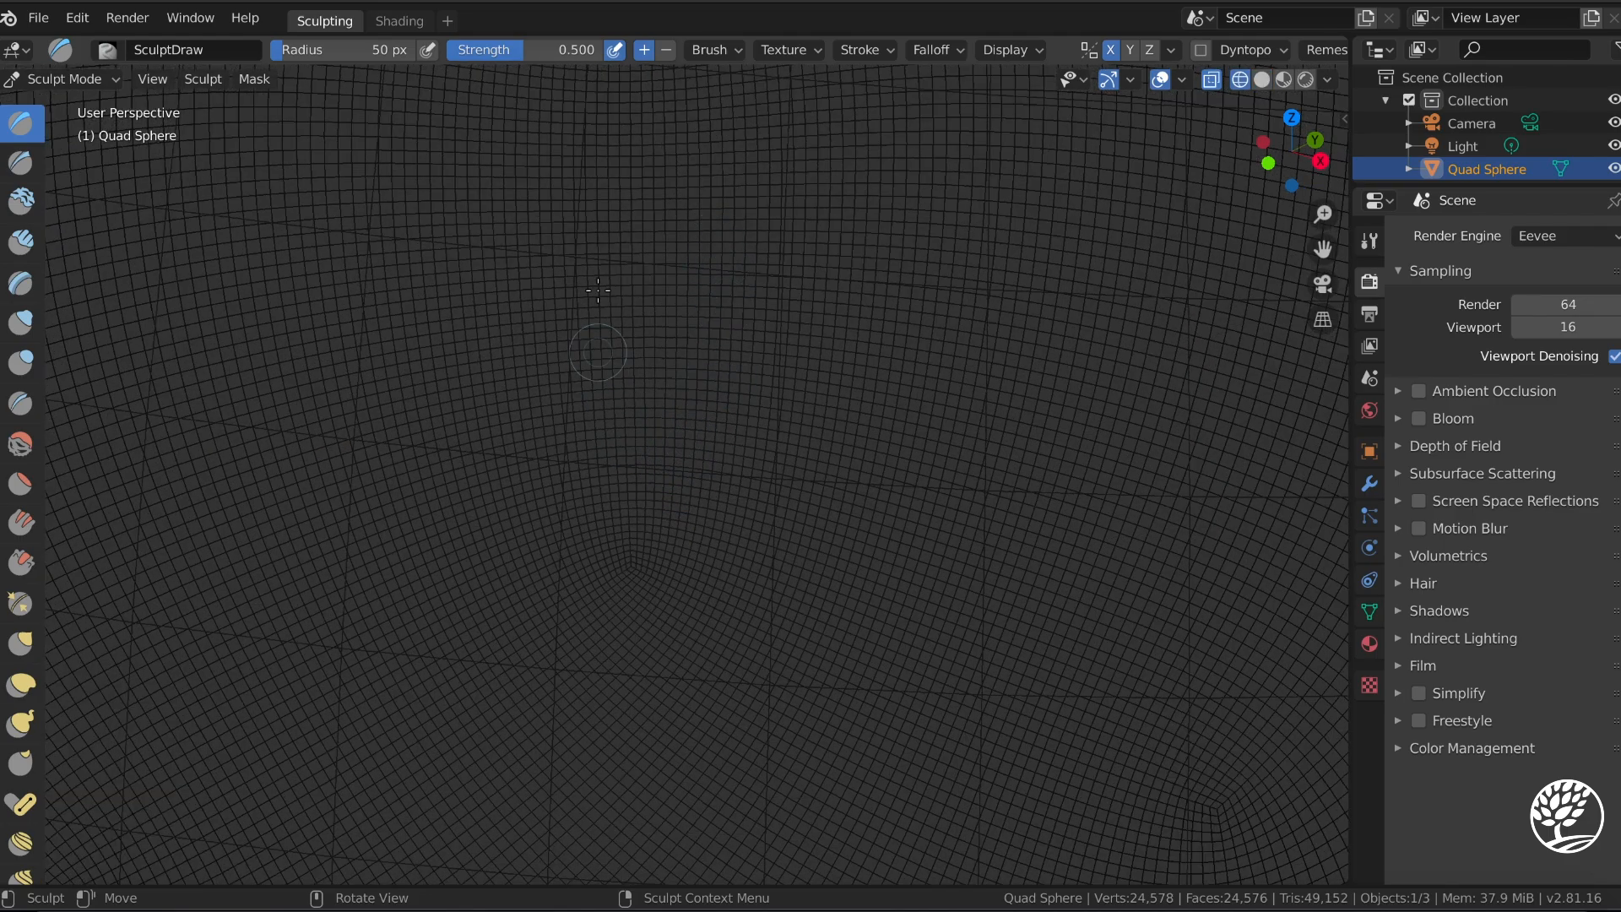
scroll(620, 407, "down", 6)
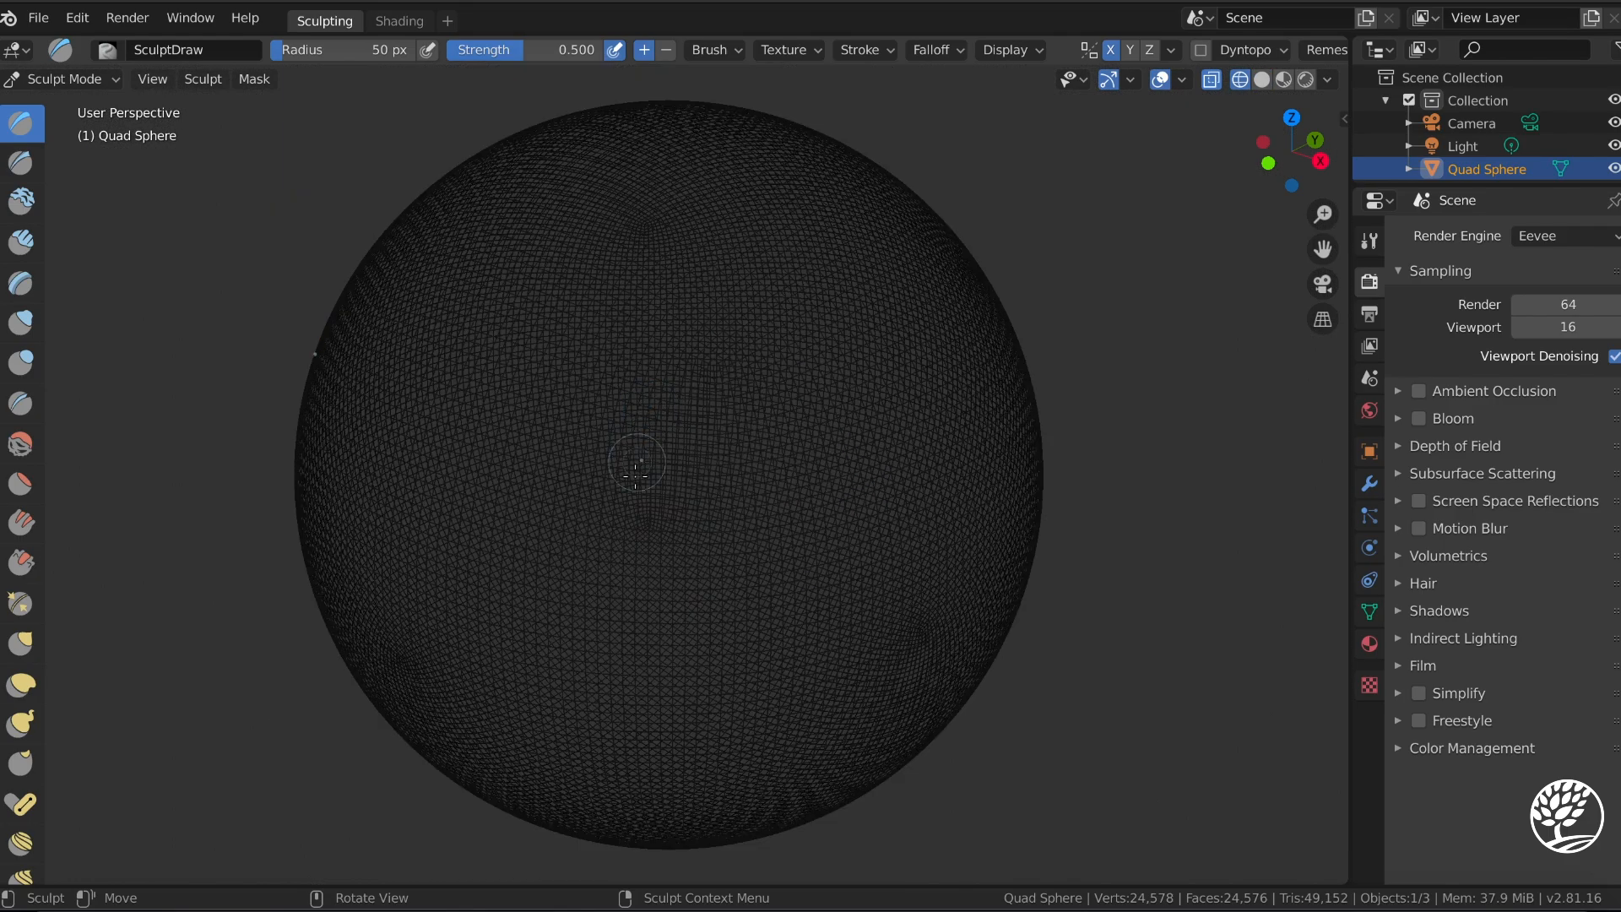
scroll(622, 412, "up", 1)
scroll(622, 417, "down", 3)
scroll(623, 440, "up", 2)
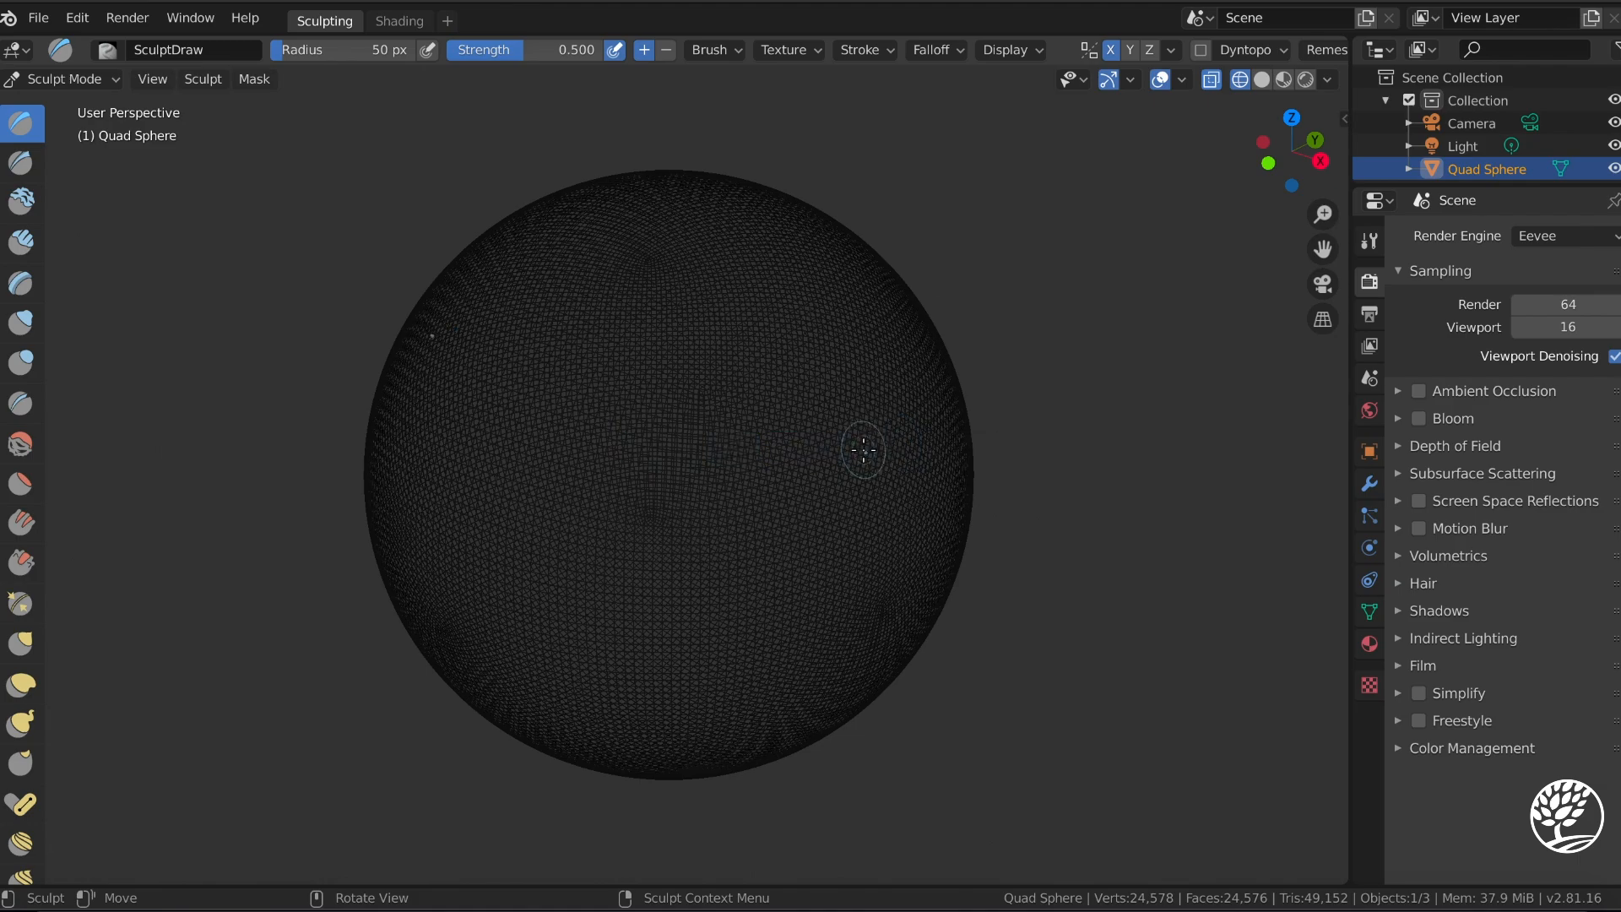
key("z")
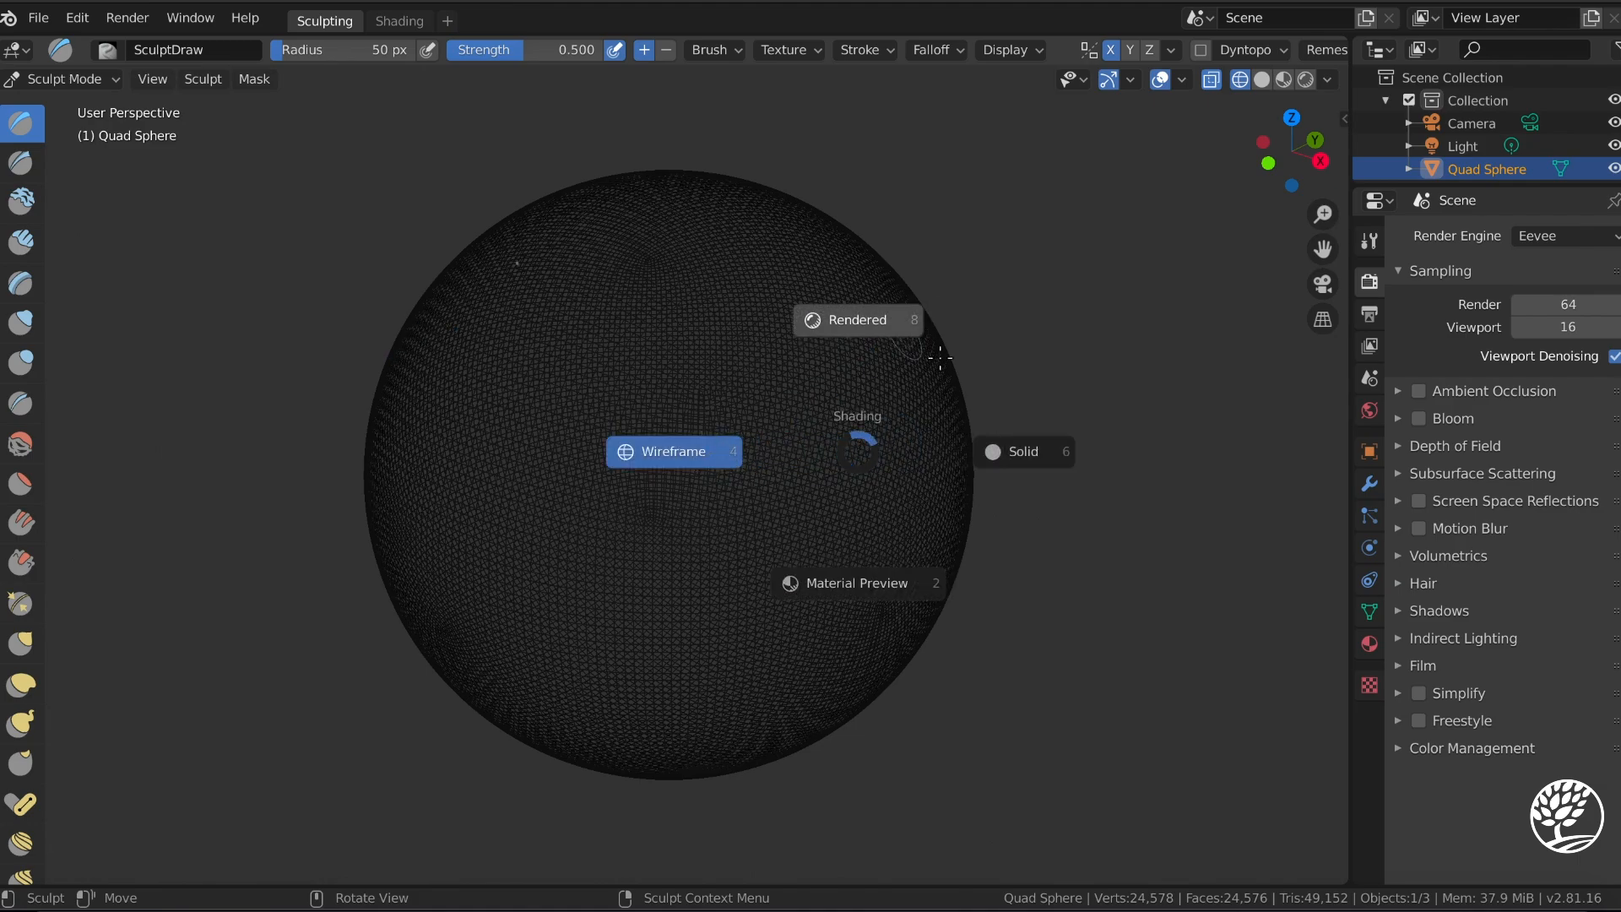
left_click(1019, 454)
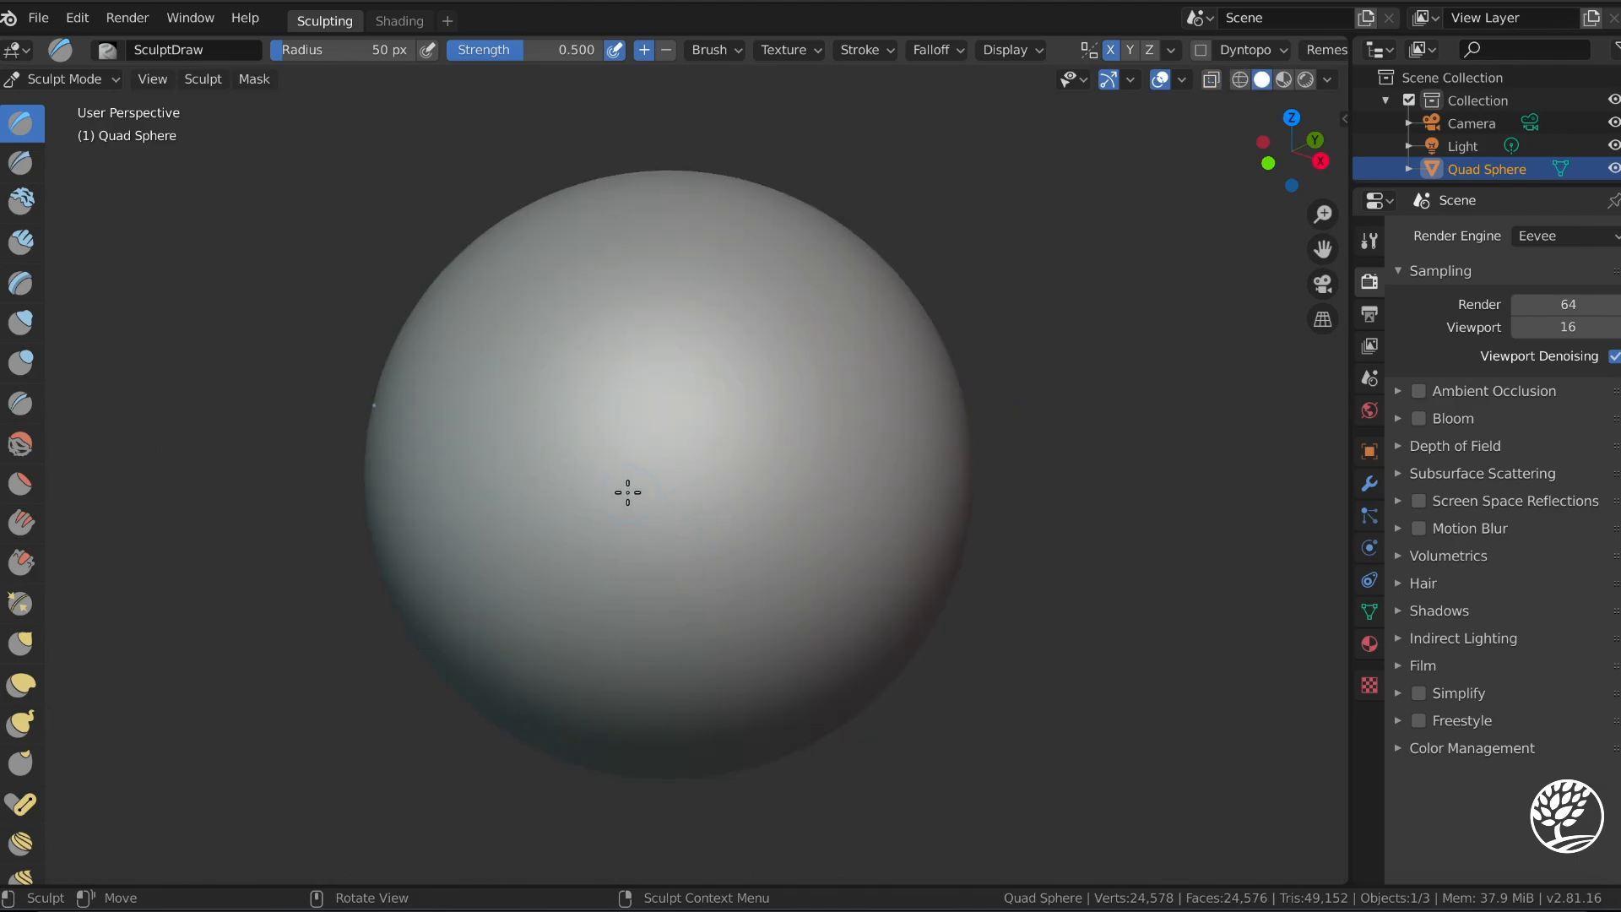
Sculpt mirrored curved ridges on the upper half of the sphere with the SculptDraw brush as lower eye outlines.
scroll(626, 489, "down", 4)
scroll(628, 491, "up", 3)
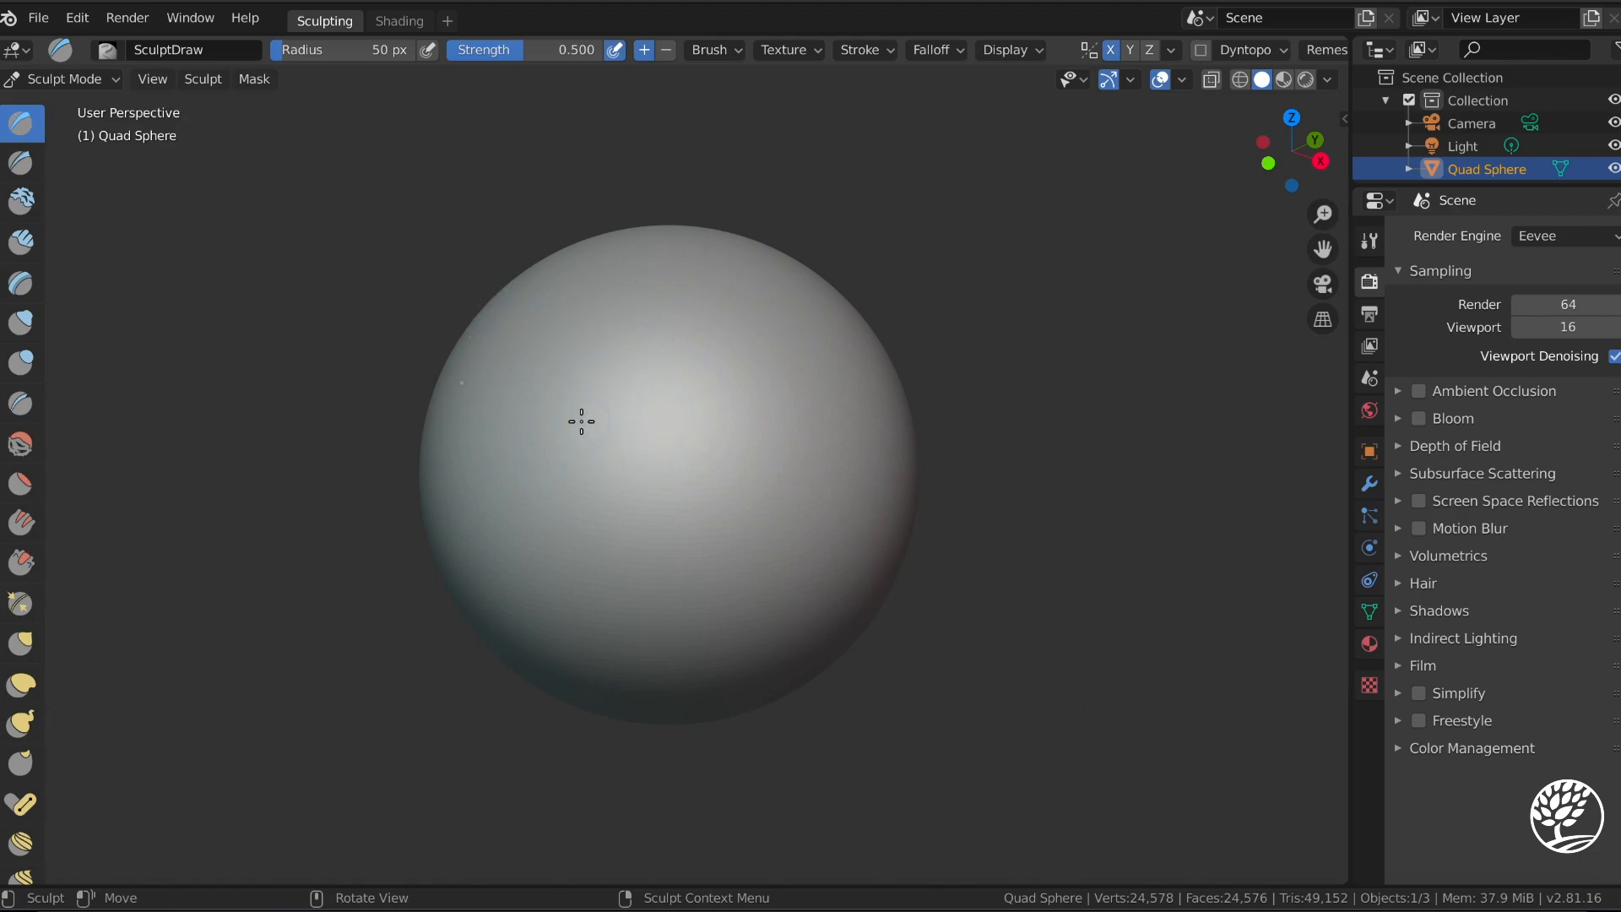
mouse_move(565, 387)
left_mouse_down()
mouse_move(653, 428)
mouse_move(740, 367)
left_mouse_up()
mouse_move(878, 545)
middle_mouse_down()
mouse_move(948, 539)
mouse_move(1017, 561)
mouse_move(977, 568)
middle_mouse_up()
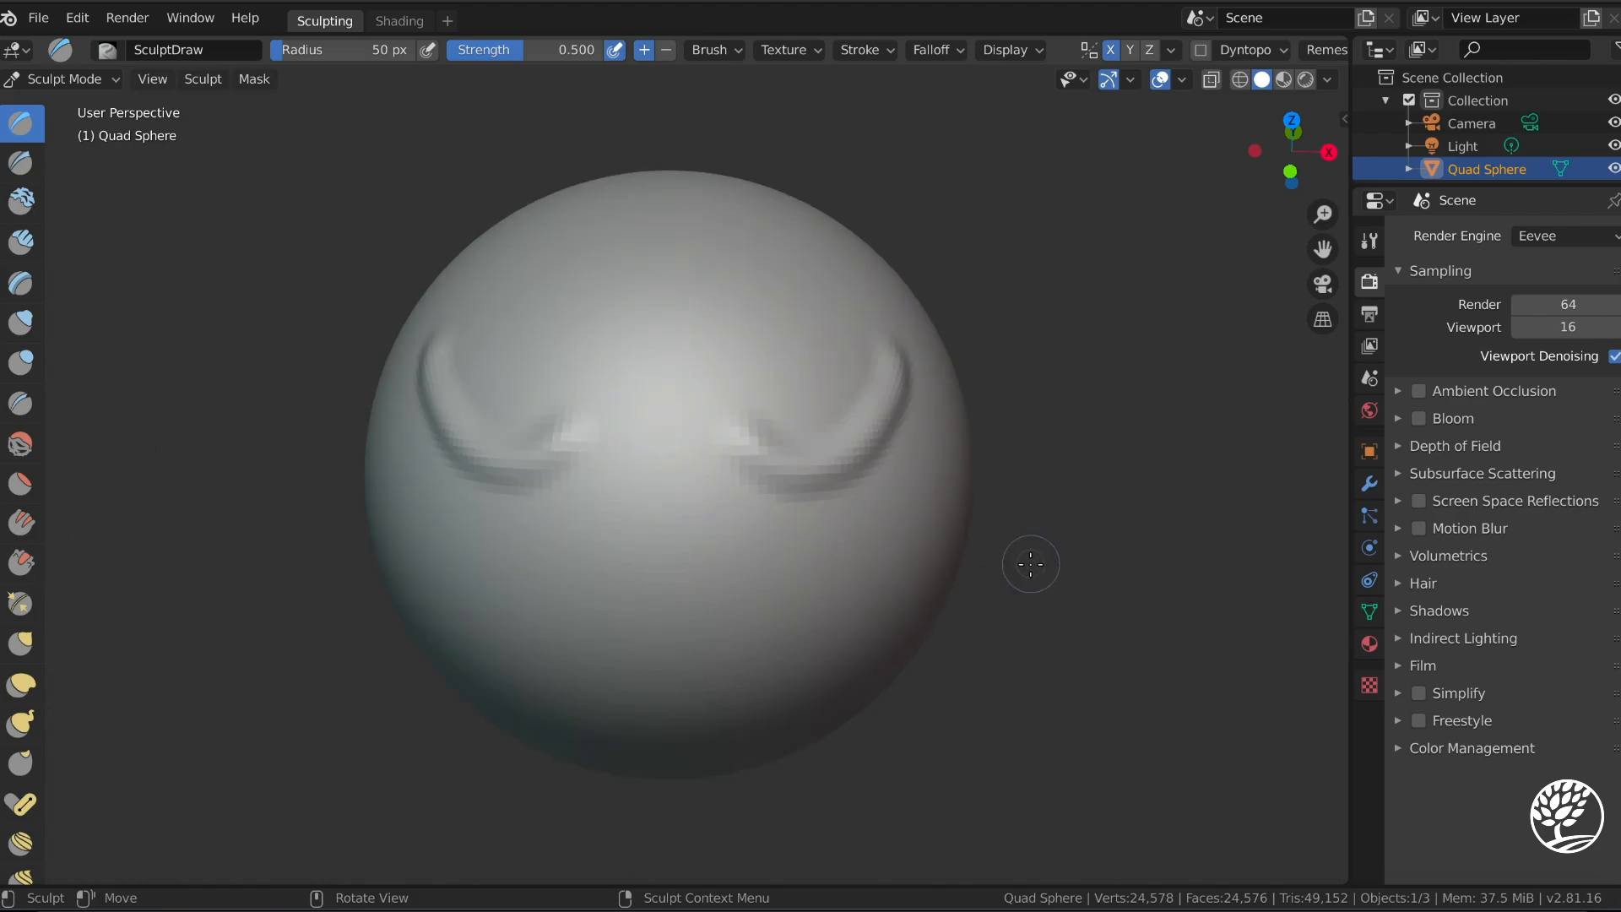
Complete the face by sculpting the remaining eye outlines, a nose in the centre and a wide smiling mouth.
scroll(1026, 560, "down", 3)
mouse_move(1027, 561)
middle_mouse_down()
mouse_move(1045, 540)
mouse_move(996, 537)
middle_mouse_up()
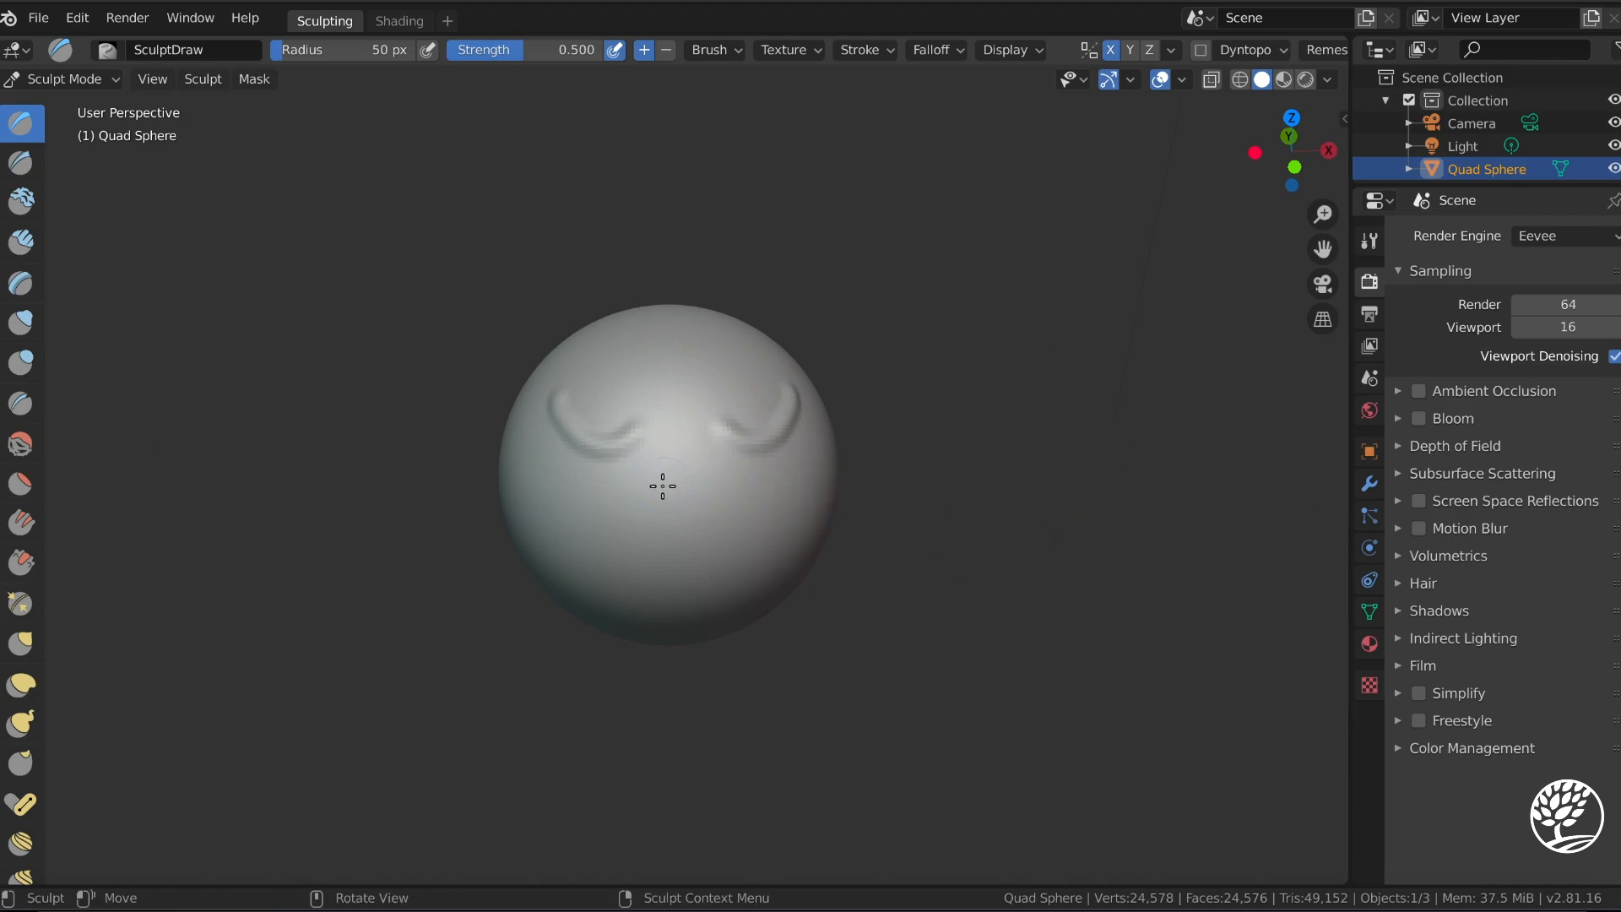
mouse_move(570, 402)
left_mouse_down()
mouse_move(608, 402)
mouse_move(677, 481)
mouse_move(688, 524)
mouse_move(633, 542)
mouse_move(705, 545)
left_mouse_up()
scroll(811, 459, "down", 2)
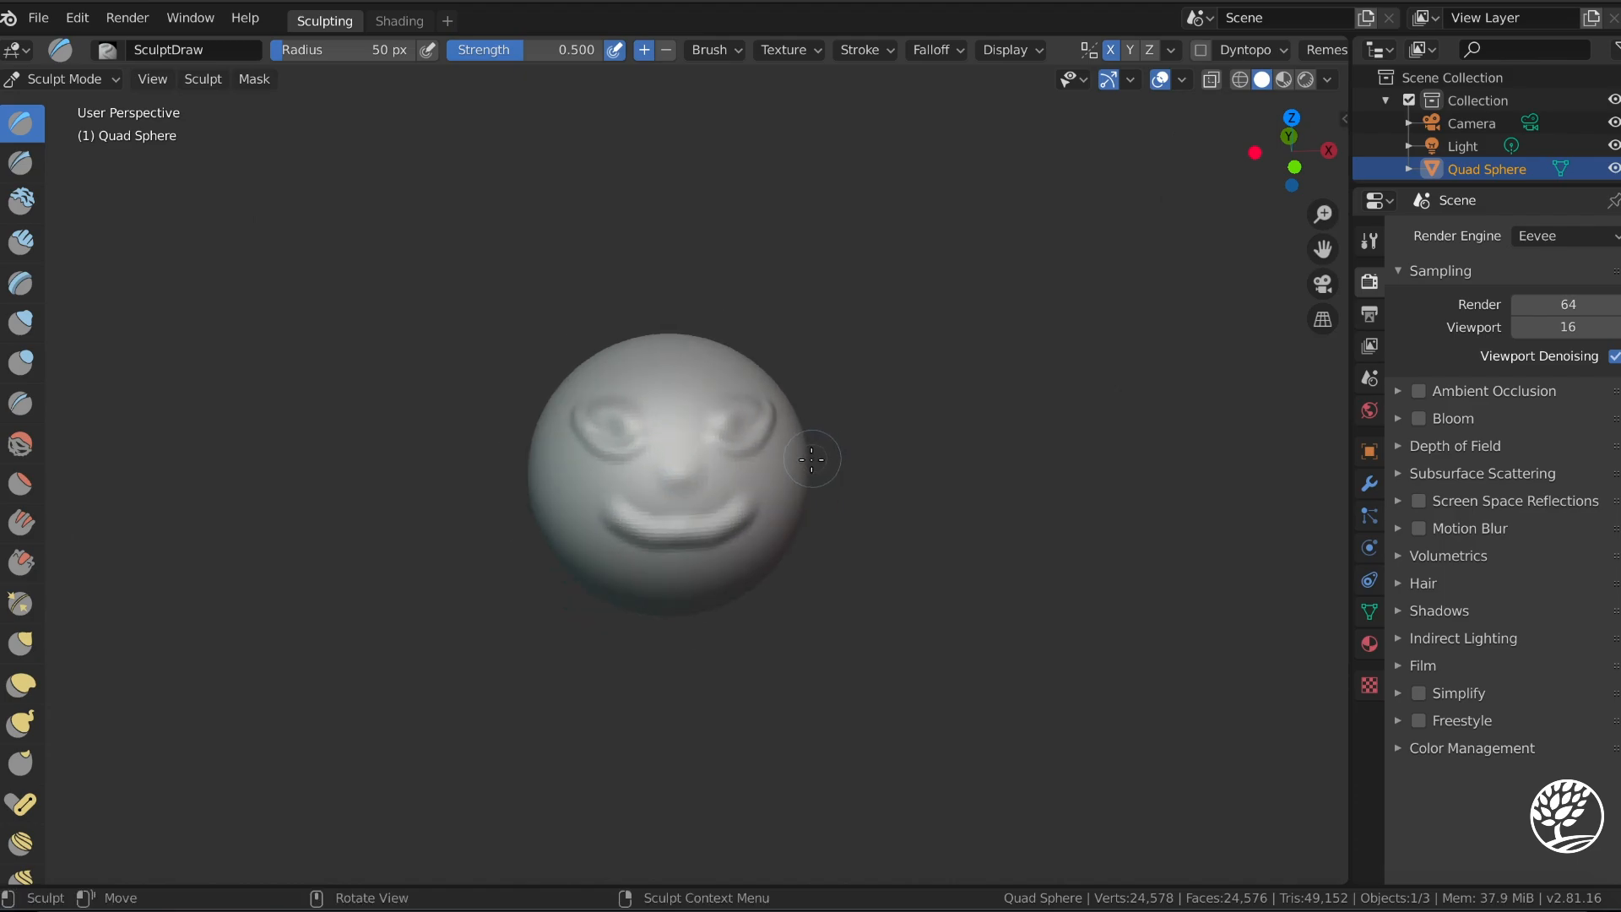
middle_click_drag(920, 456, 864, 456)
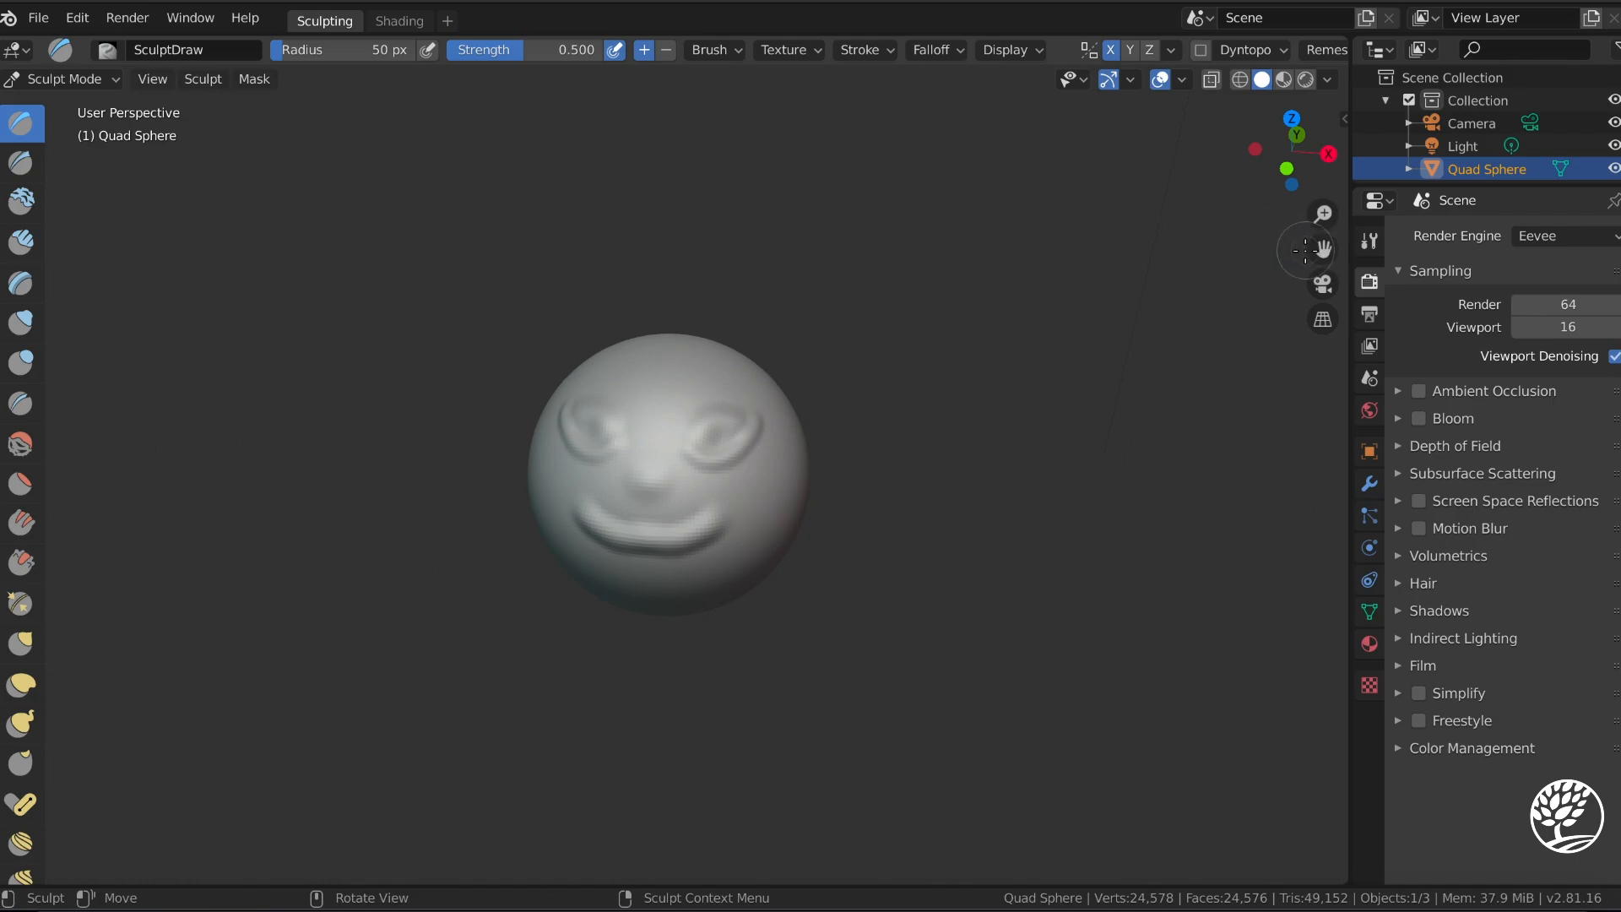
Turn off X mirroring in the Draw brush's Symmetry settings.
left_click(1371, 244)
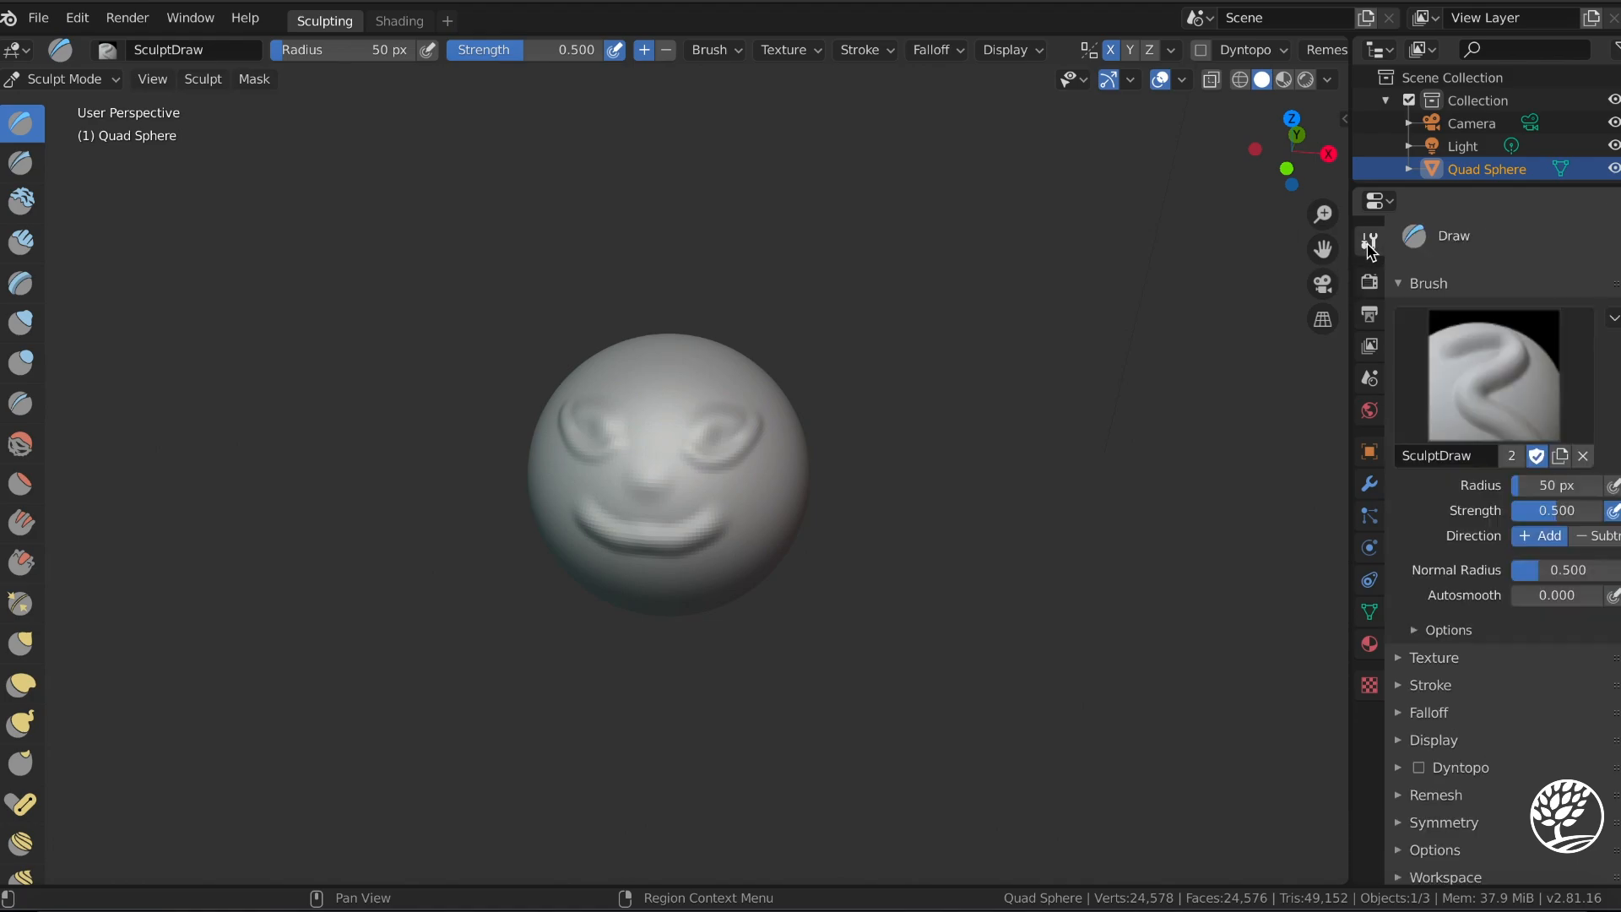
scroll(1418, 759, "down", 1)
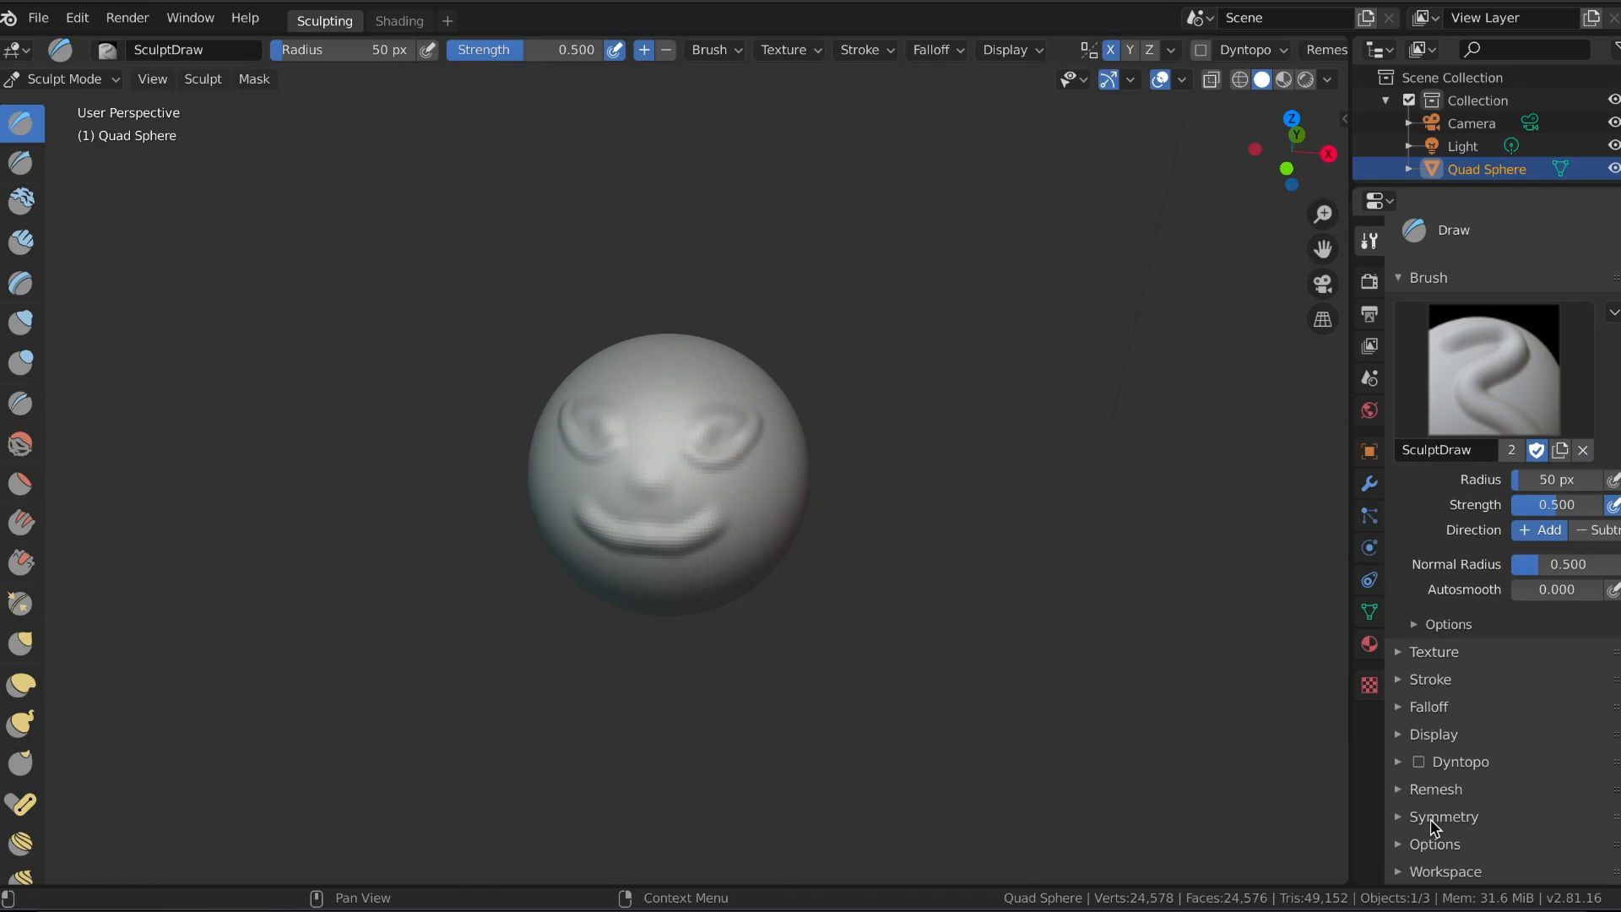
left_click(1399, 816)
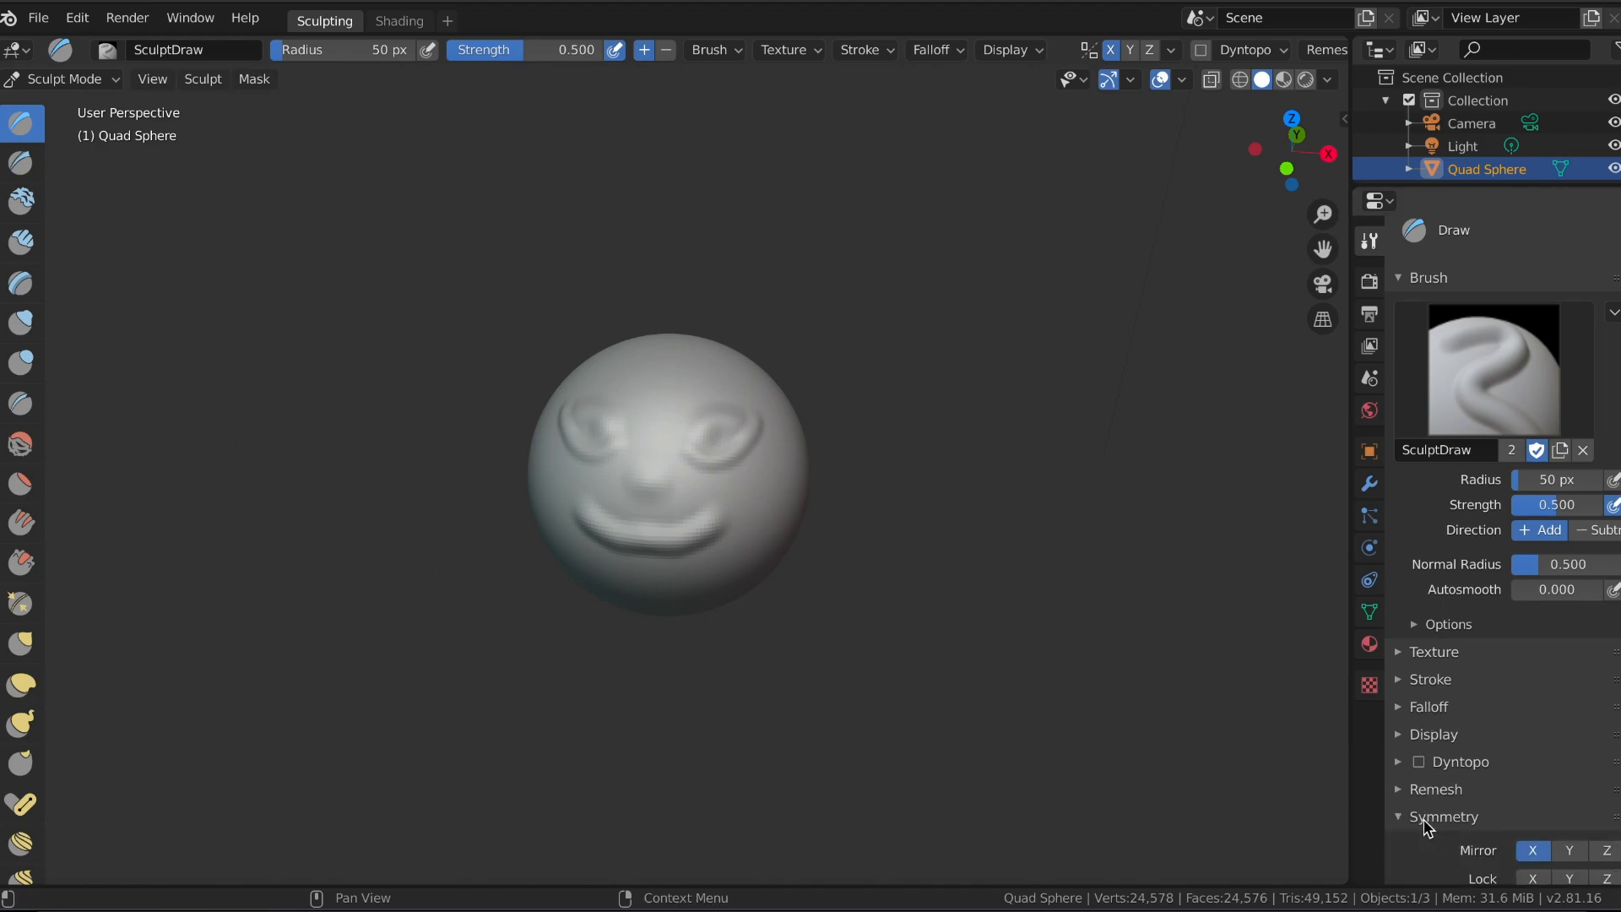
scroll(1427, 817, "down", 3)
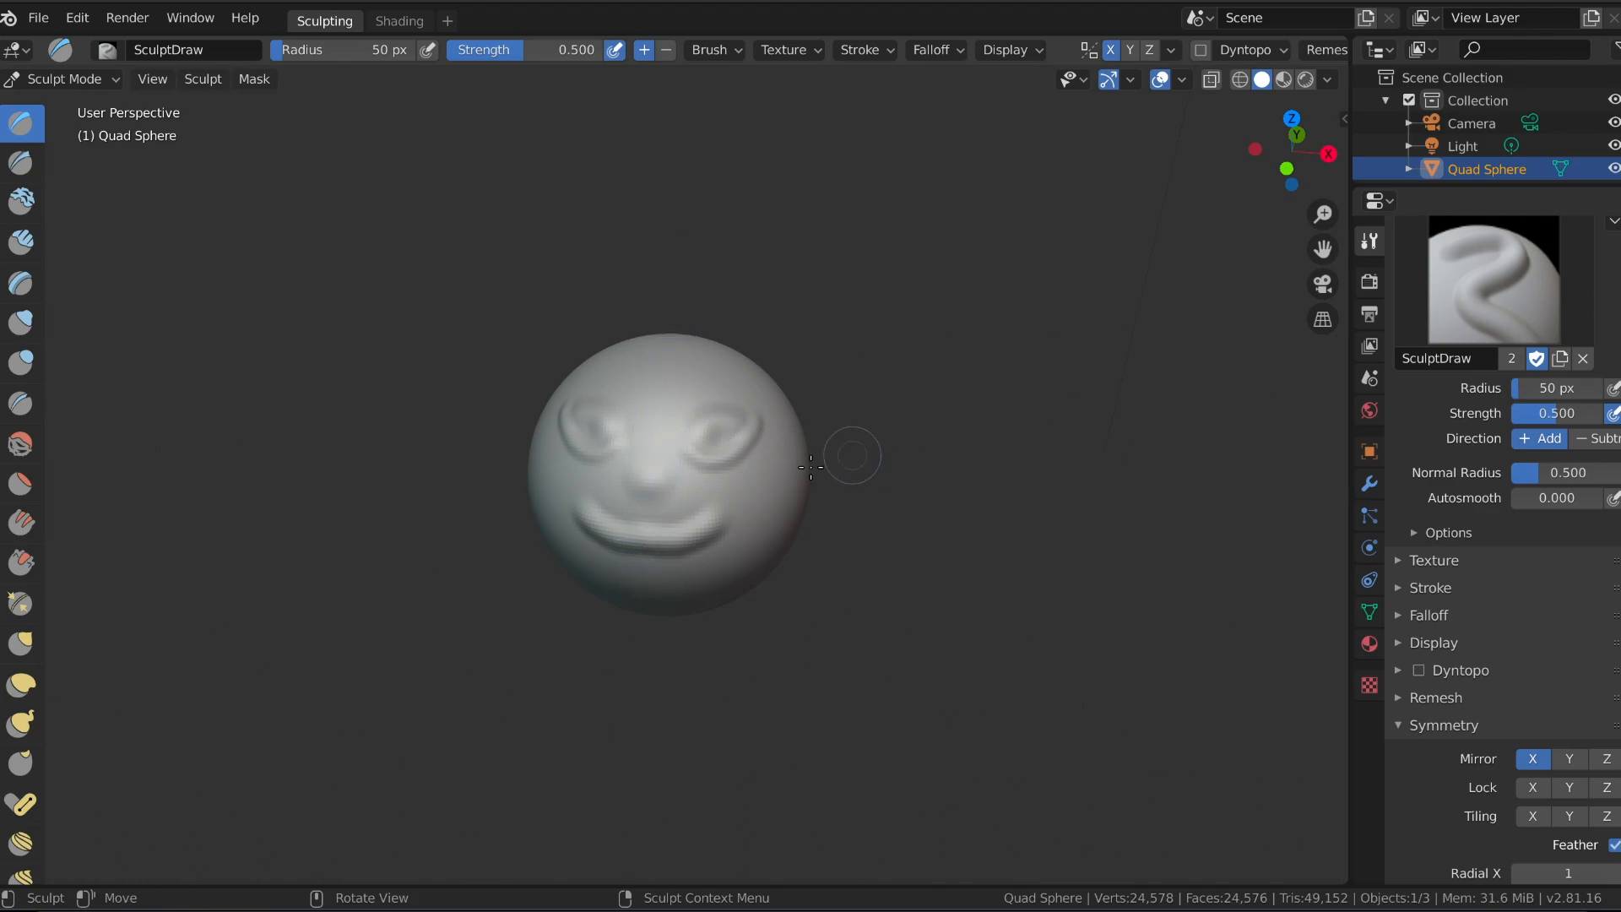
left_click(1535, 762)
Try sculpting an unmirrored ear-like ridge on one side of the head.
scroll(988, 528, "up", 5)
scroll(988, 540, "down", 3)
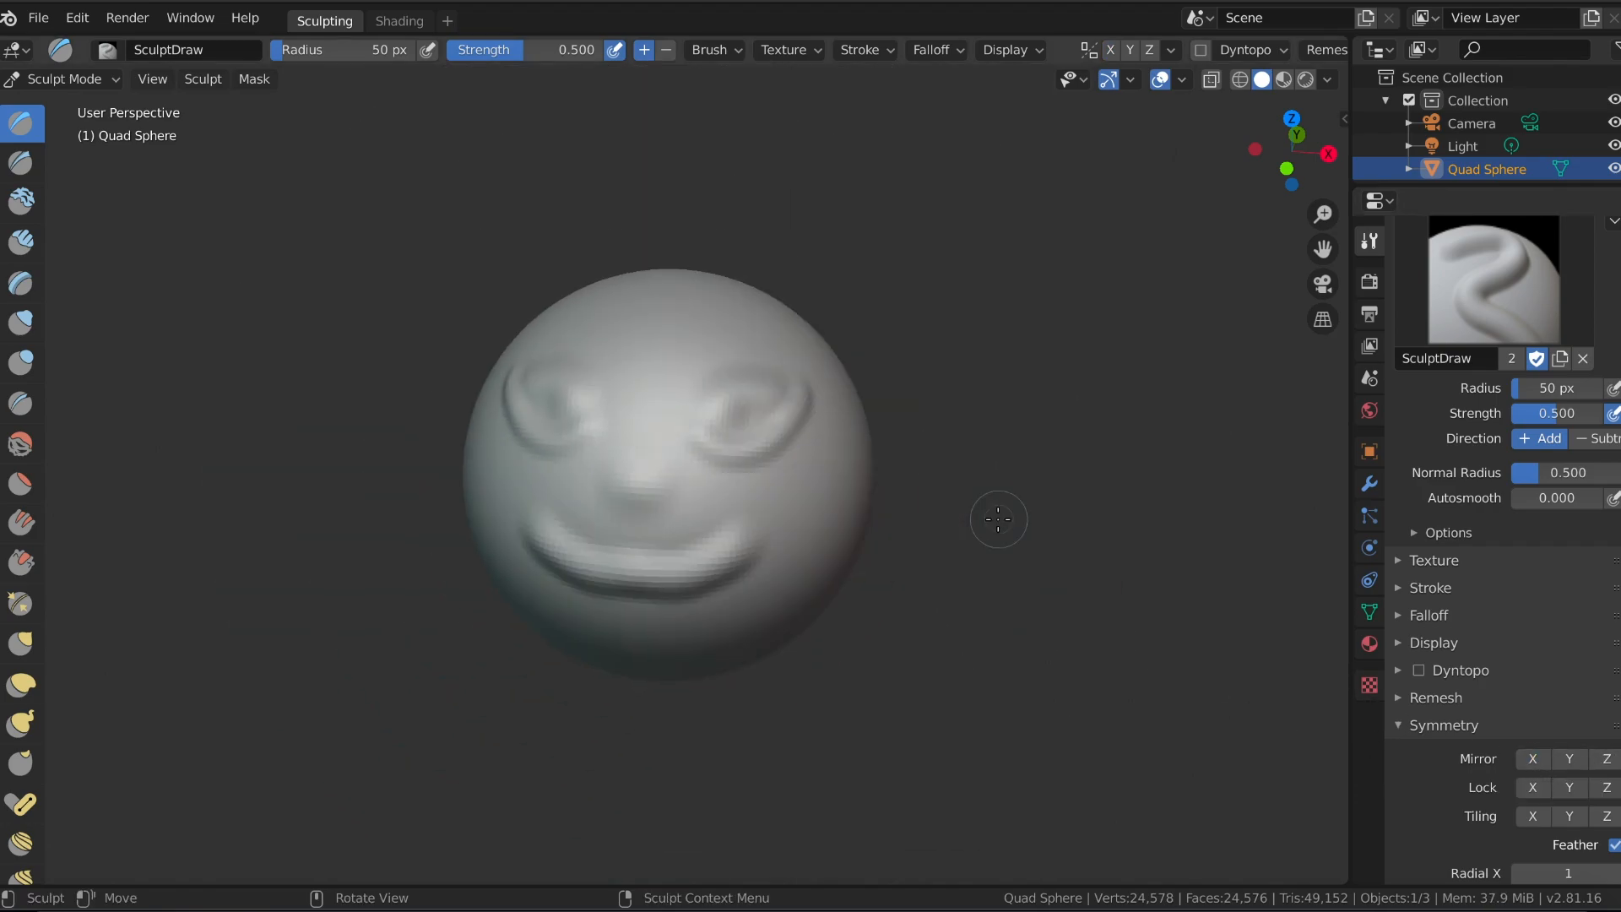
mouse_move(910, 253)
middle_mouse_down()
mouse_move(999, 360)
mouse_move(895, 279)
mouse_move(840, 261)
mouse_move(923, 301)
mouse_move(972, 277)
mouse_move(929, 338)
mouse_move(970, 362)
mouse_move(902, 284)
middle_mouse_up()
scroll(667, 308, "up", 2)
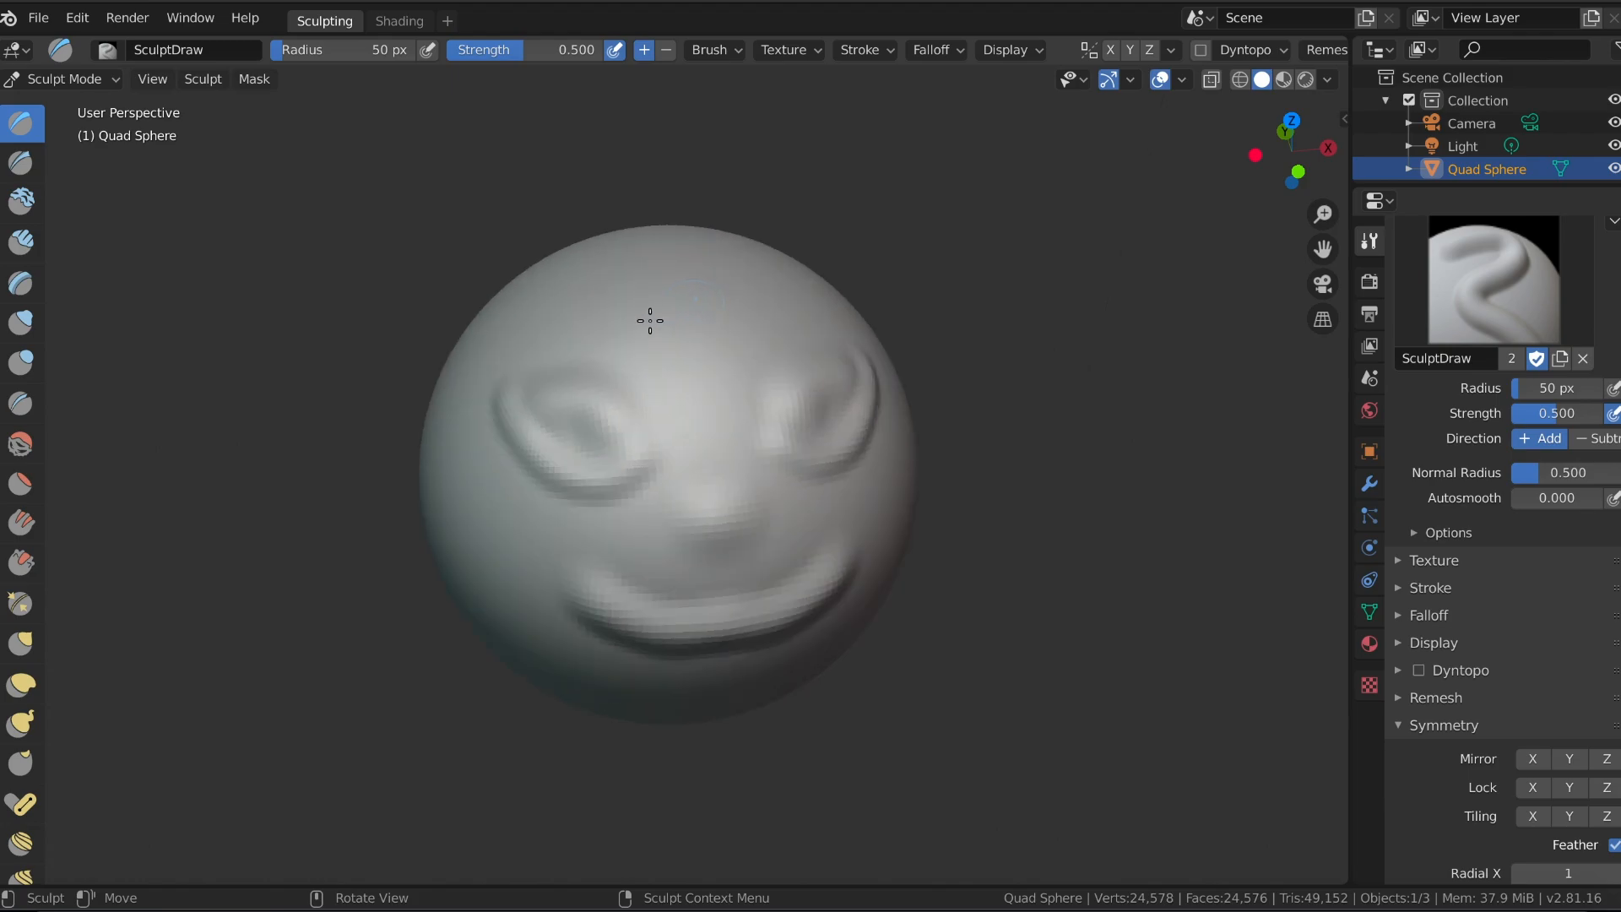
mouse_move(426, 498)
left_mouse_down()
mouse_move(435, 532)
mouse_move(452, 388)
mouse_move(433, 553)
left_mouse_up()
mouse_move(723, 529)
middle_mouse_down()
mouse_move(488, 550)
mouse_move(422, 505)
mouse_move(455, 470)
mouse_move(723, 528)
mouse_move(608, 510)
mouse_move(661, 516)
middle_mouse_up()
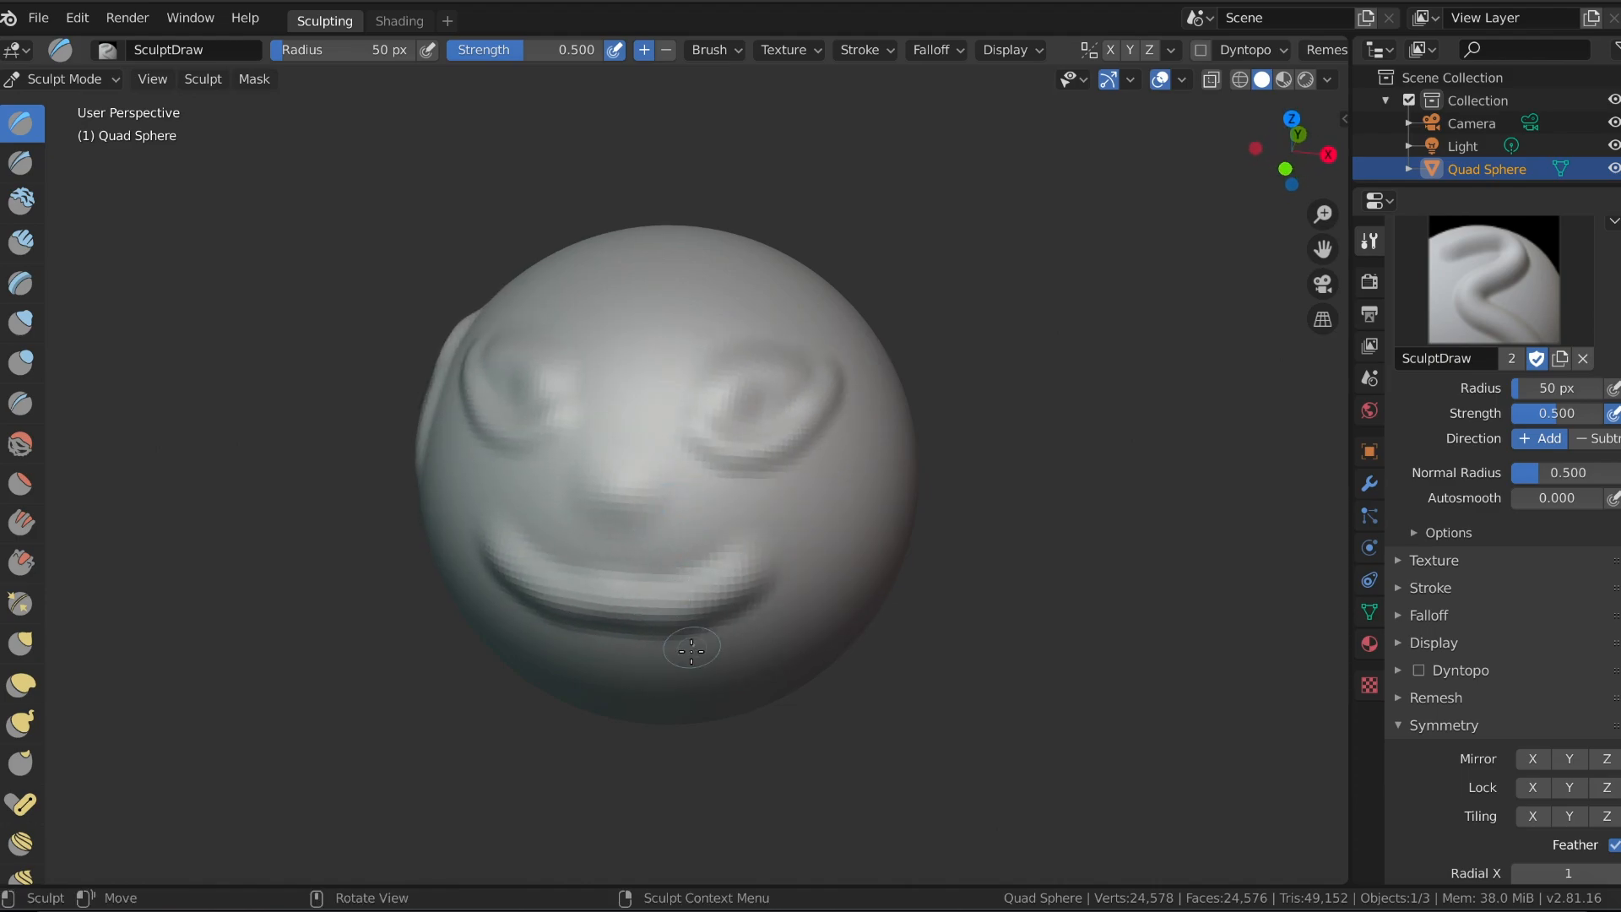
middle_click_drag(691, 649, 778, 651)
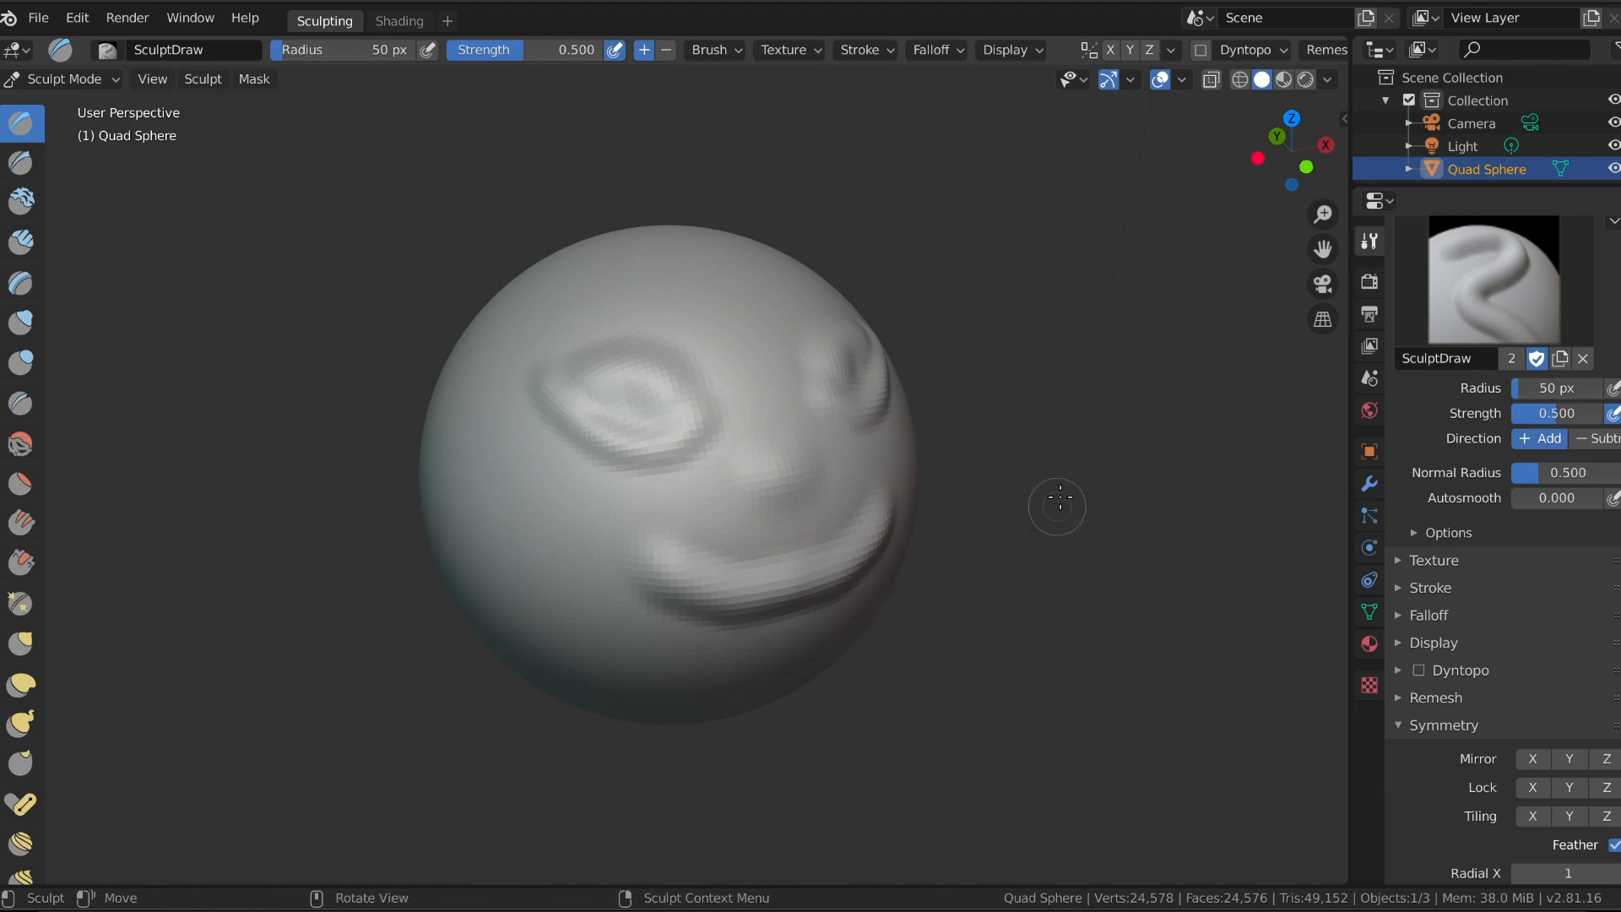
Enable Z mirroring in the Symmetry settings and sculpt a small bump at the top of the forehead.
scroll(1045, 485, "down", 3)
mouse_move(1041, 481)
middle_mouse_down()
mouse_move(987, 470)
mouse_move(953, 438)
mouse_move(967, 452)
middle_mouse_up()
scroll(1270, 623, "up", 2)
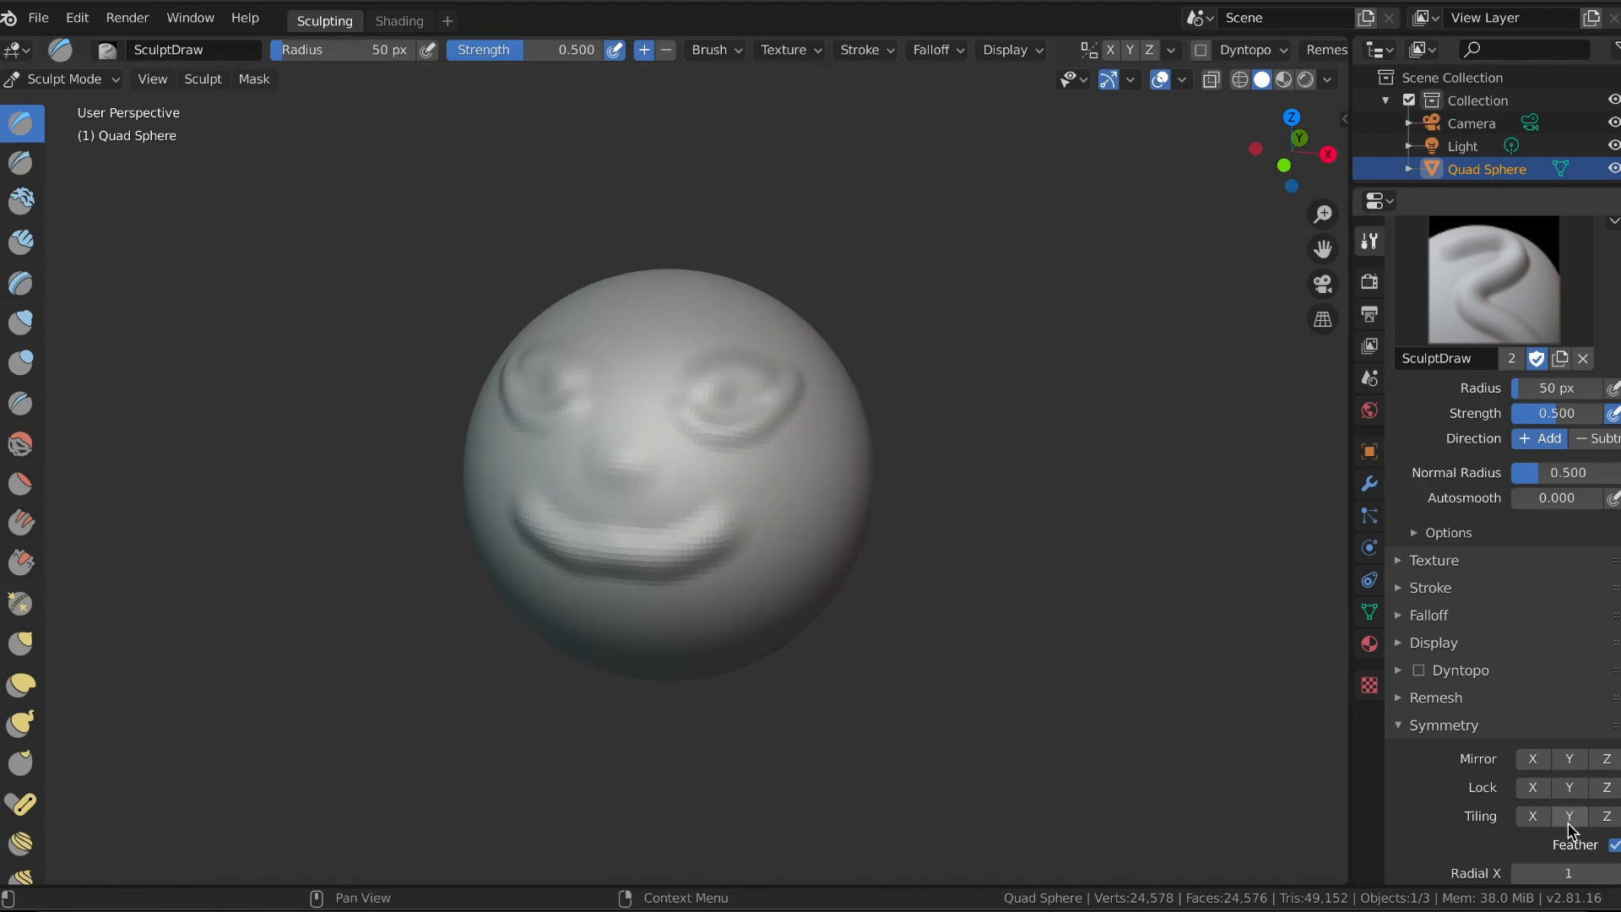
left_click(1607, 759)
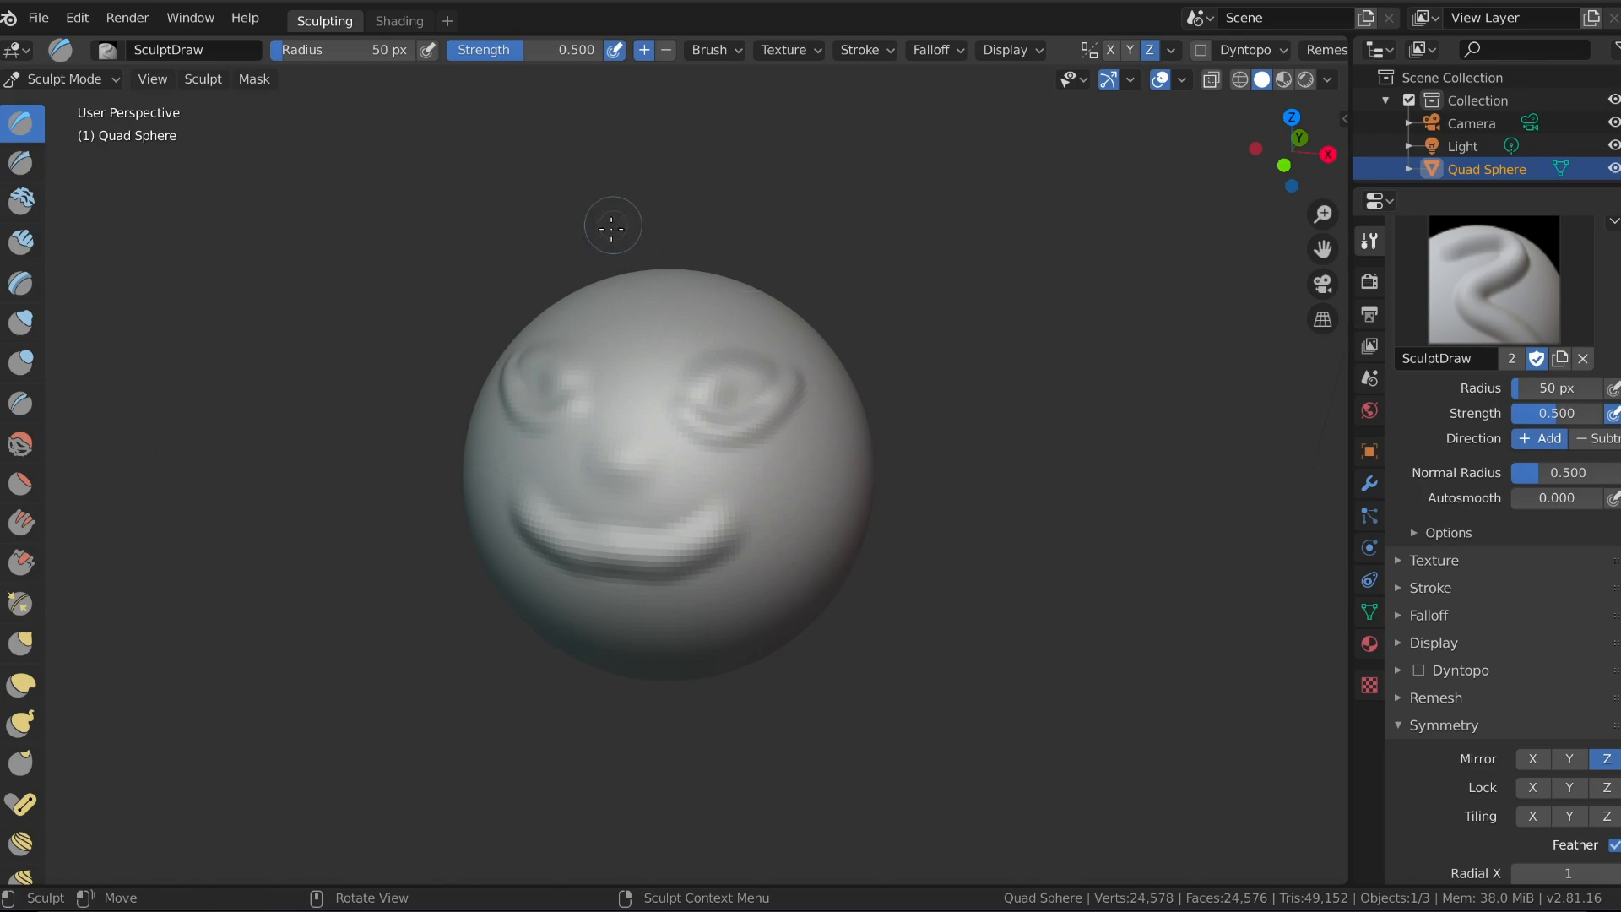
mouse_move(641, 285)
left_mouse_down()
mouse_move(659, 185)
mouse_move(664, 262)
mouse_move(640, 297)
mouse_move(688, 304)
mouse_move(640, 278)
mouse_move(646, 292)
left_mouse_up()
scroll(650, 357, "down", 2)
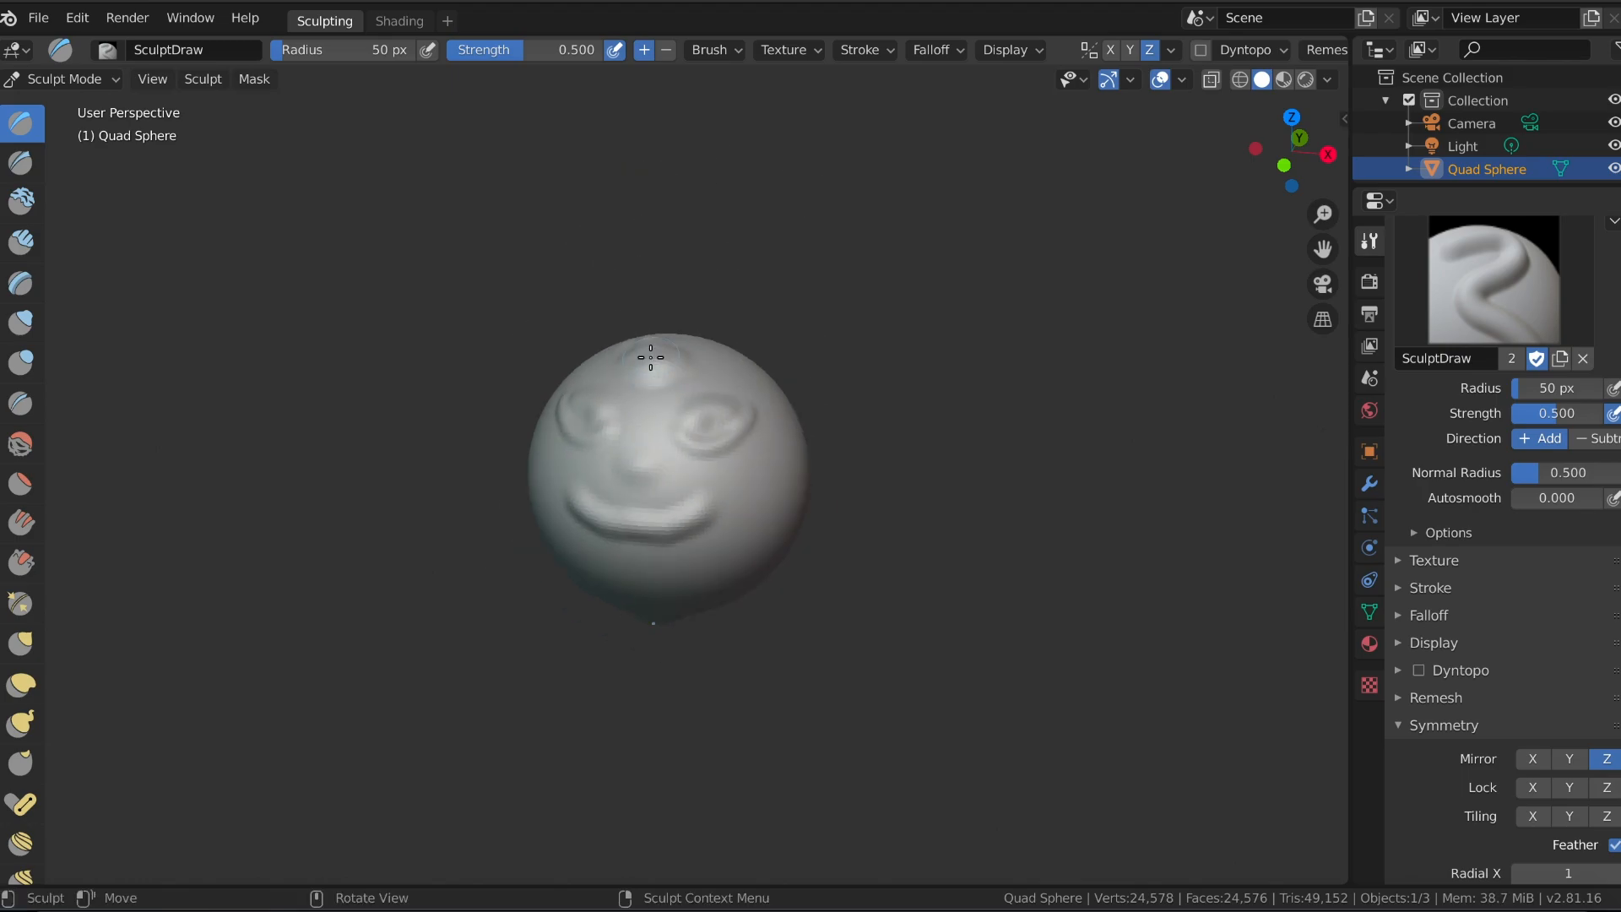
Enable X mirroring in addition to Z and sculpt test strokes across the head and face.
mouse_move(753, 503)
middle_mouse_down()
mouse_move(966, 203)
mouse_move(941, 416)
mouse_move(841, 458)
mouse_move(833, 586)
mouse_move(879, 535)
mouse_move(1035, 565)
middle_mouse_up()
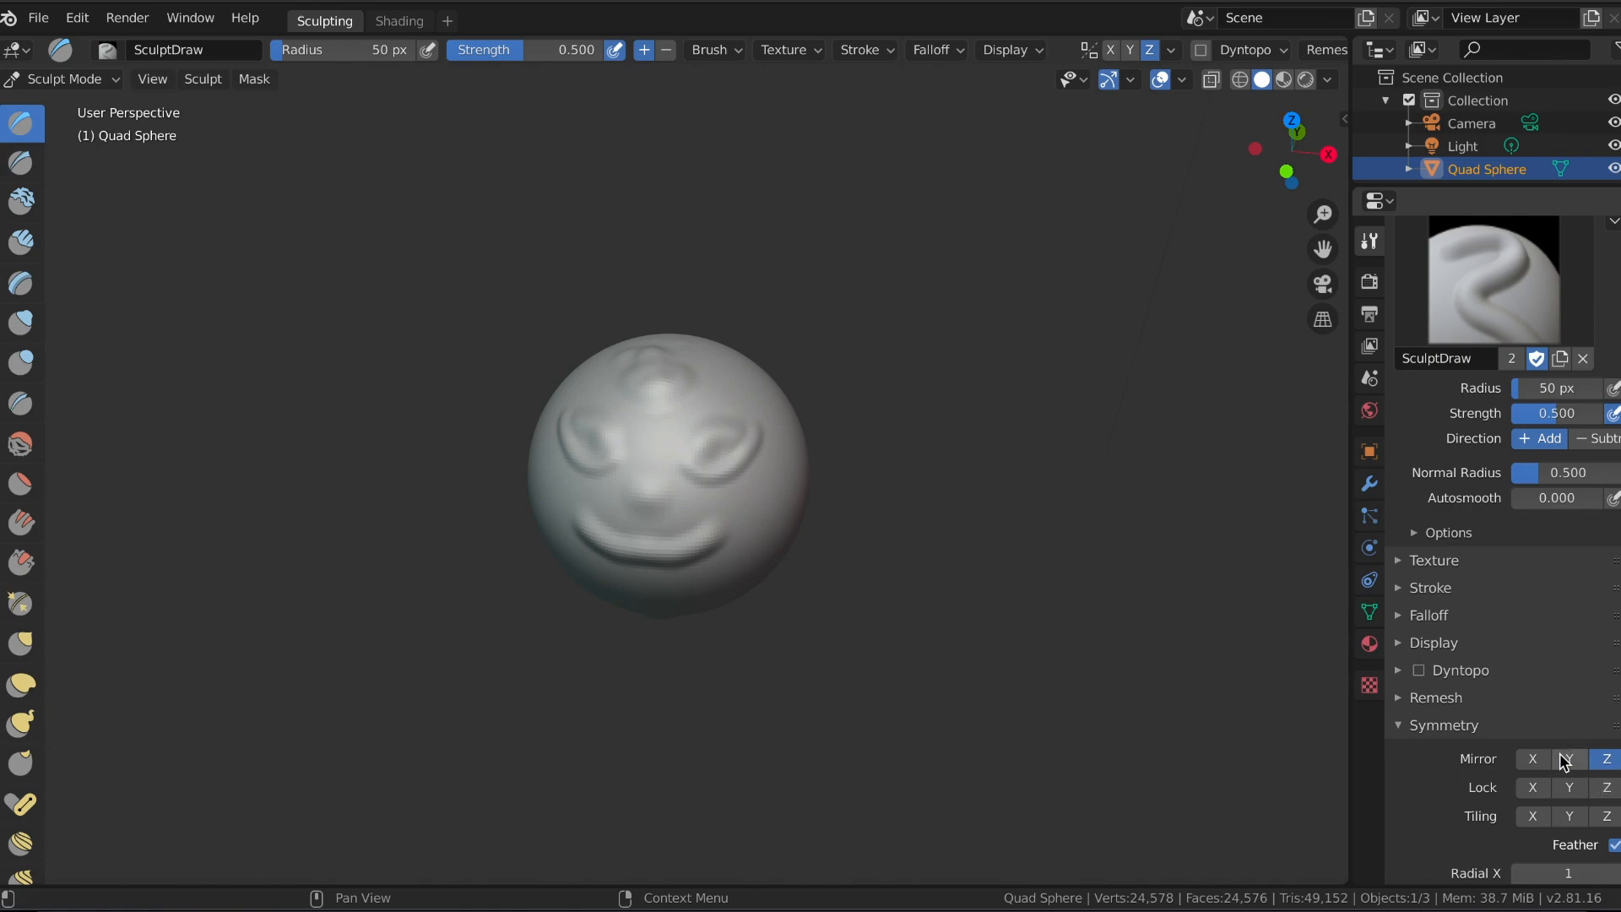
left_click(1529, 762)
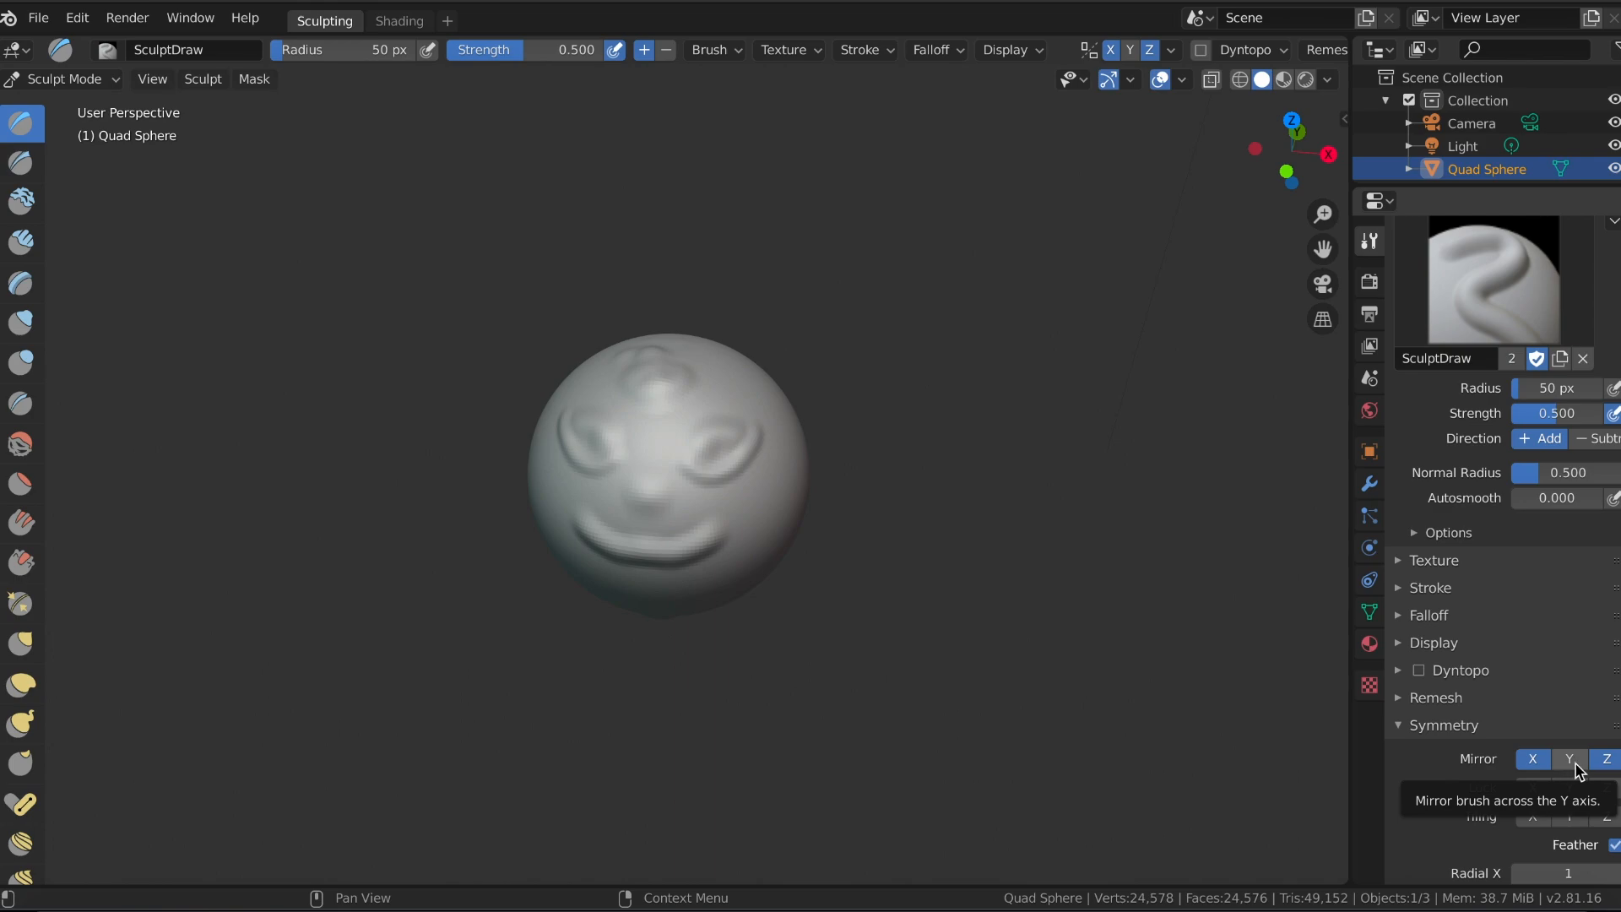
mouse_move(741, 383)
left_mouse_down()
mouse_move(801, 368)
mouse_move(692, 541)
mouse_move(709, 431)
mouse_move(719, 567)
mouse_move(670, 495)
mouse_move(775, 553)
left_mouse_up()
mouse_move(850, 536)
middle_mouse_down()
mouse_move(901, 387)
mouse_move(766, 453)
mouse_move(886, 532)
mouse_move(962, 543)
middle_mouse_up()
Turn off Z mirroring, keep X mirroring on, and undo the test strokes together with the forehead bump.
left_click(1609, 762)
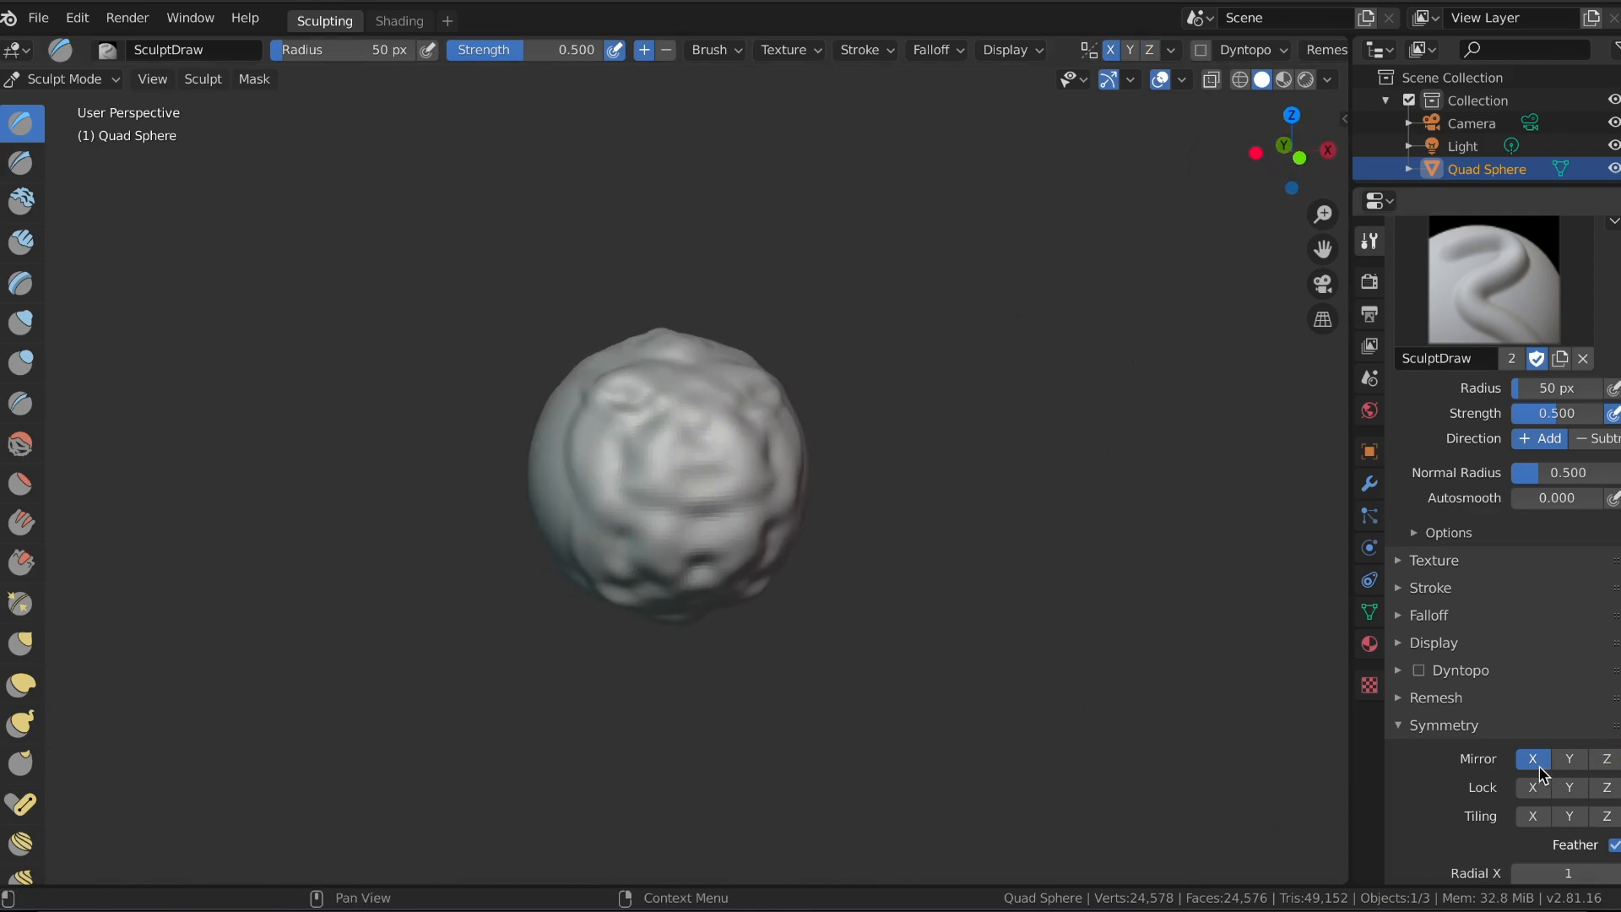
left_click(1535, 761)
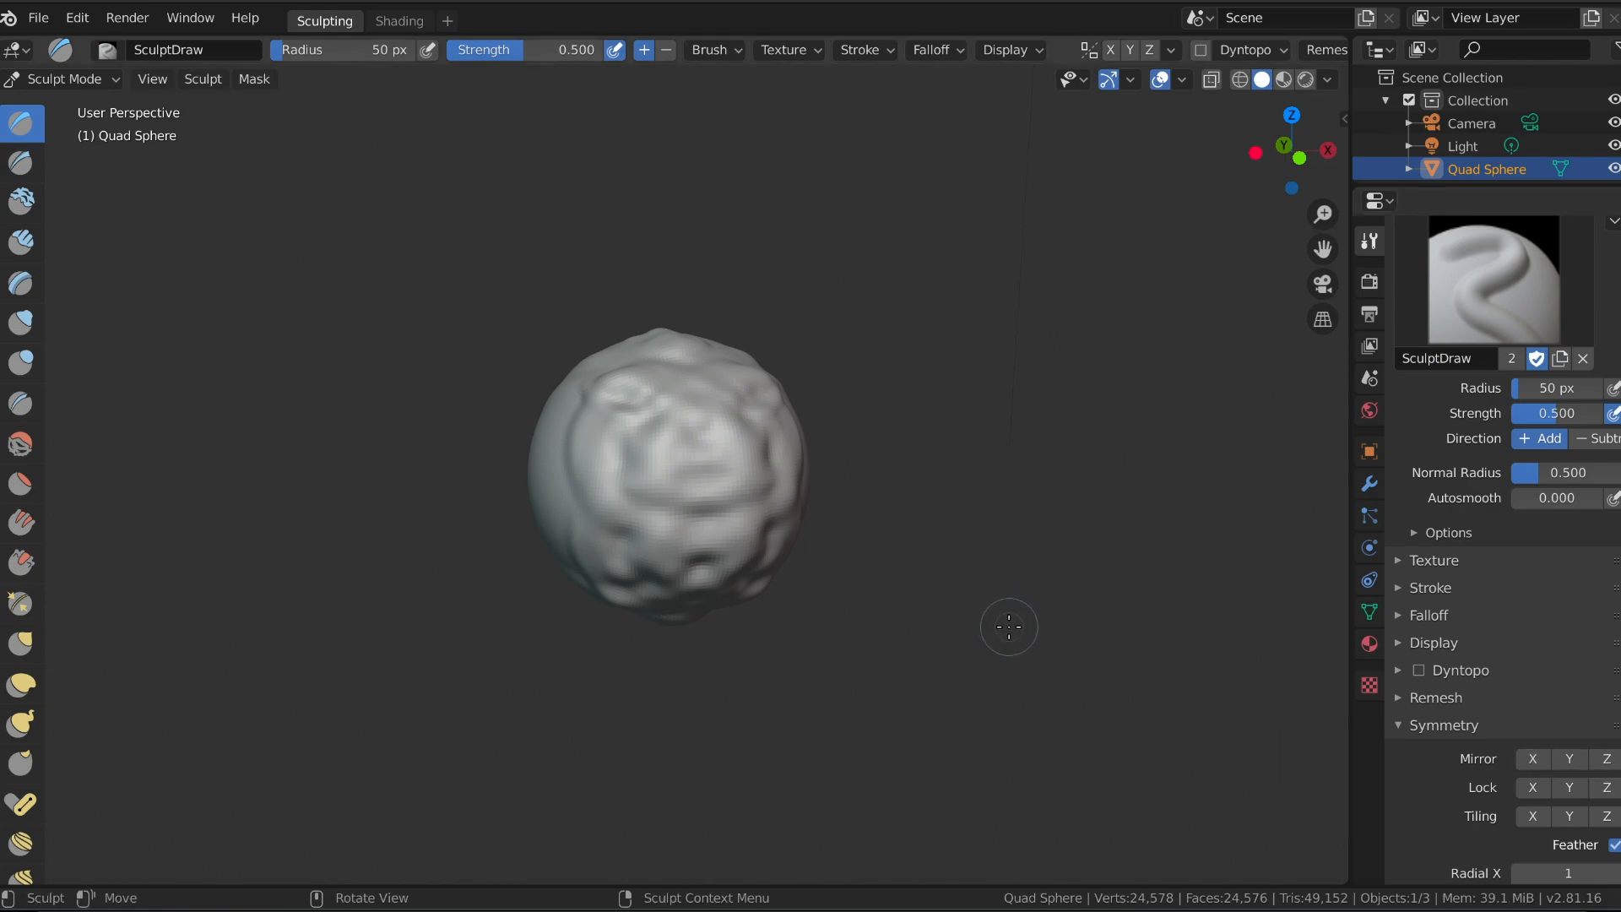
left_click(1545, 763)
key("ctrl")
key("ctrl+z")
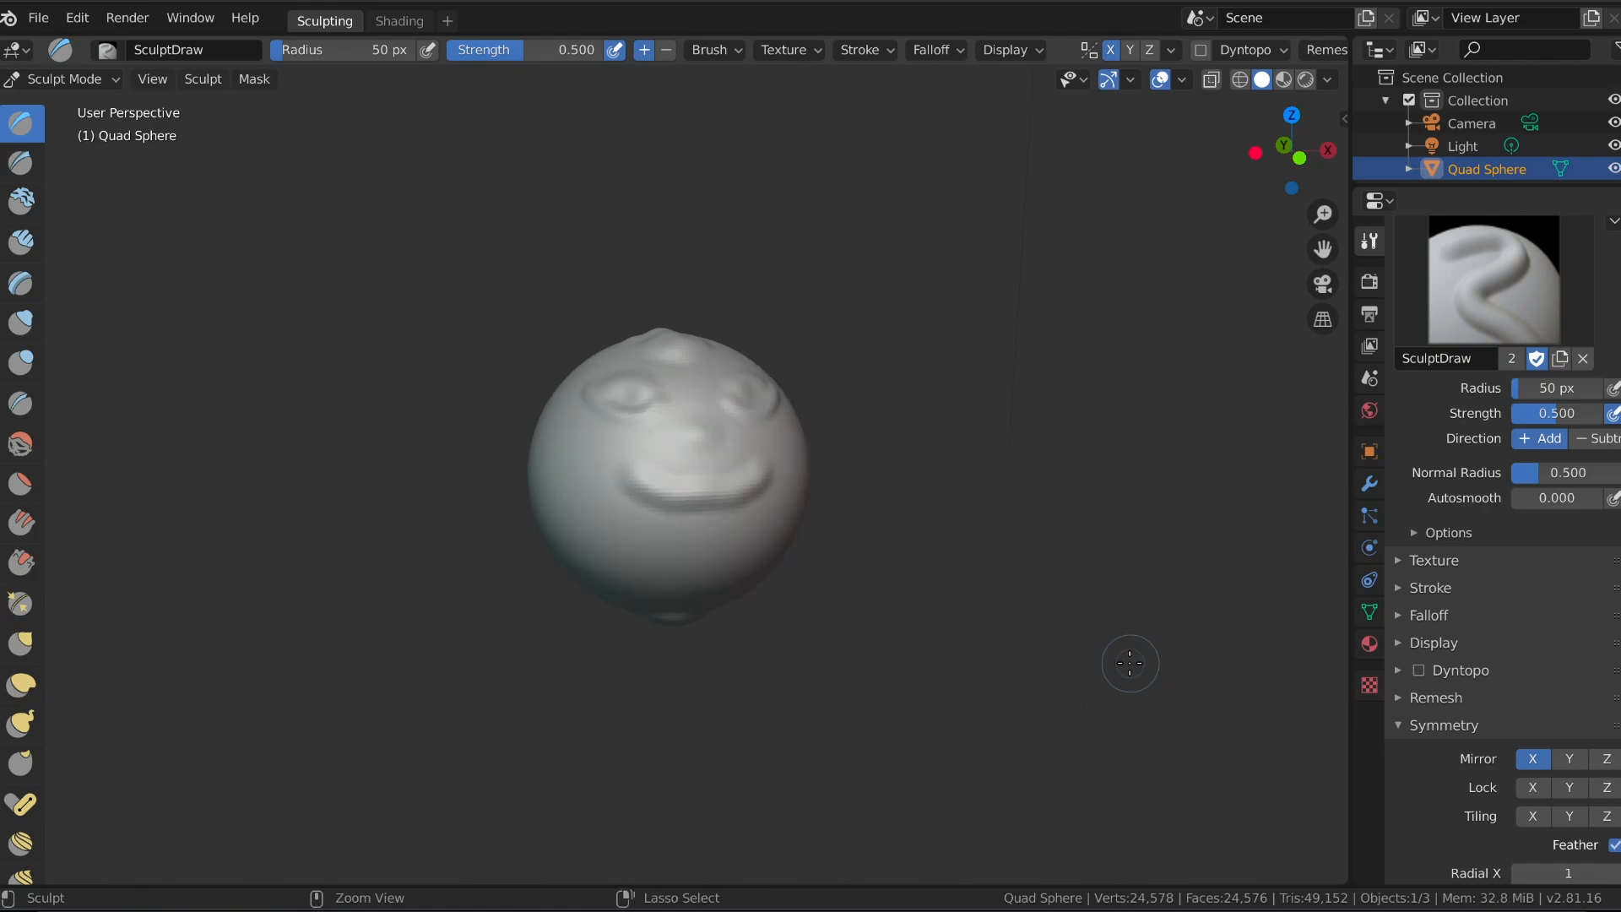
Examine the sculpted face from several angles and distances, and look over the available sculpting brushes.
mouse_move(1031, 344)
middle_mouse_down()
mouse_move(940, 481)
mouse_move(971, 448)
middle_mouse_up()
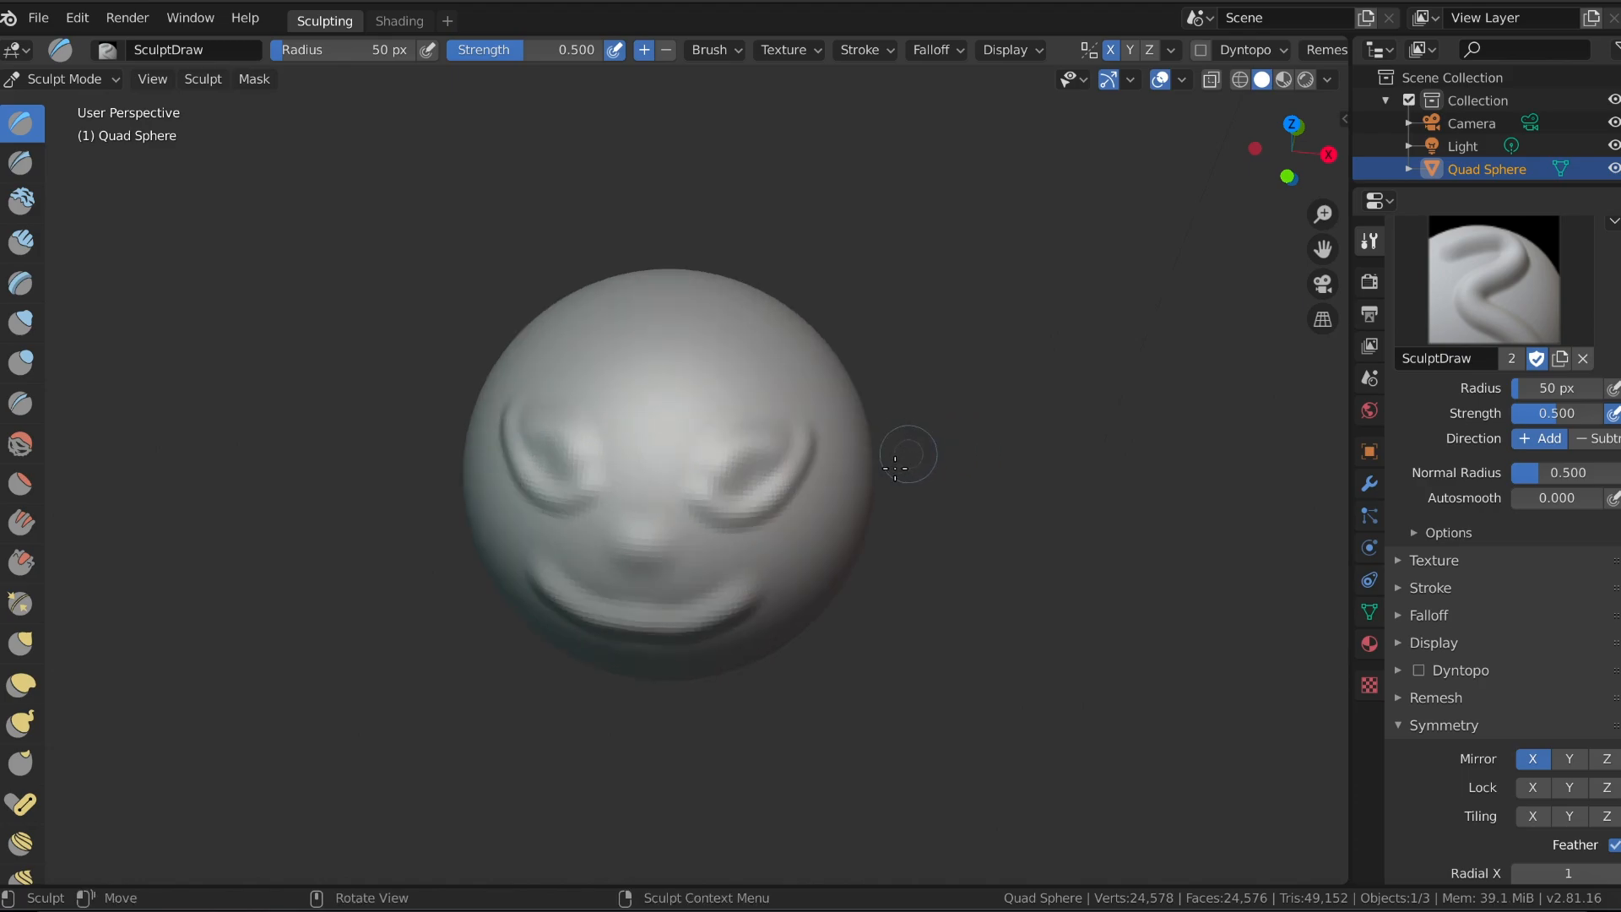
scroll(904, 452, "up", 5)
mouse_move(723, 524)
middle_mouse_down()
mouse_move(863, 406)
mouse_move(724, 489)
middle_mouse_up()
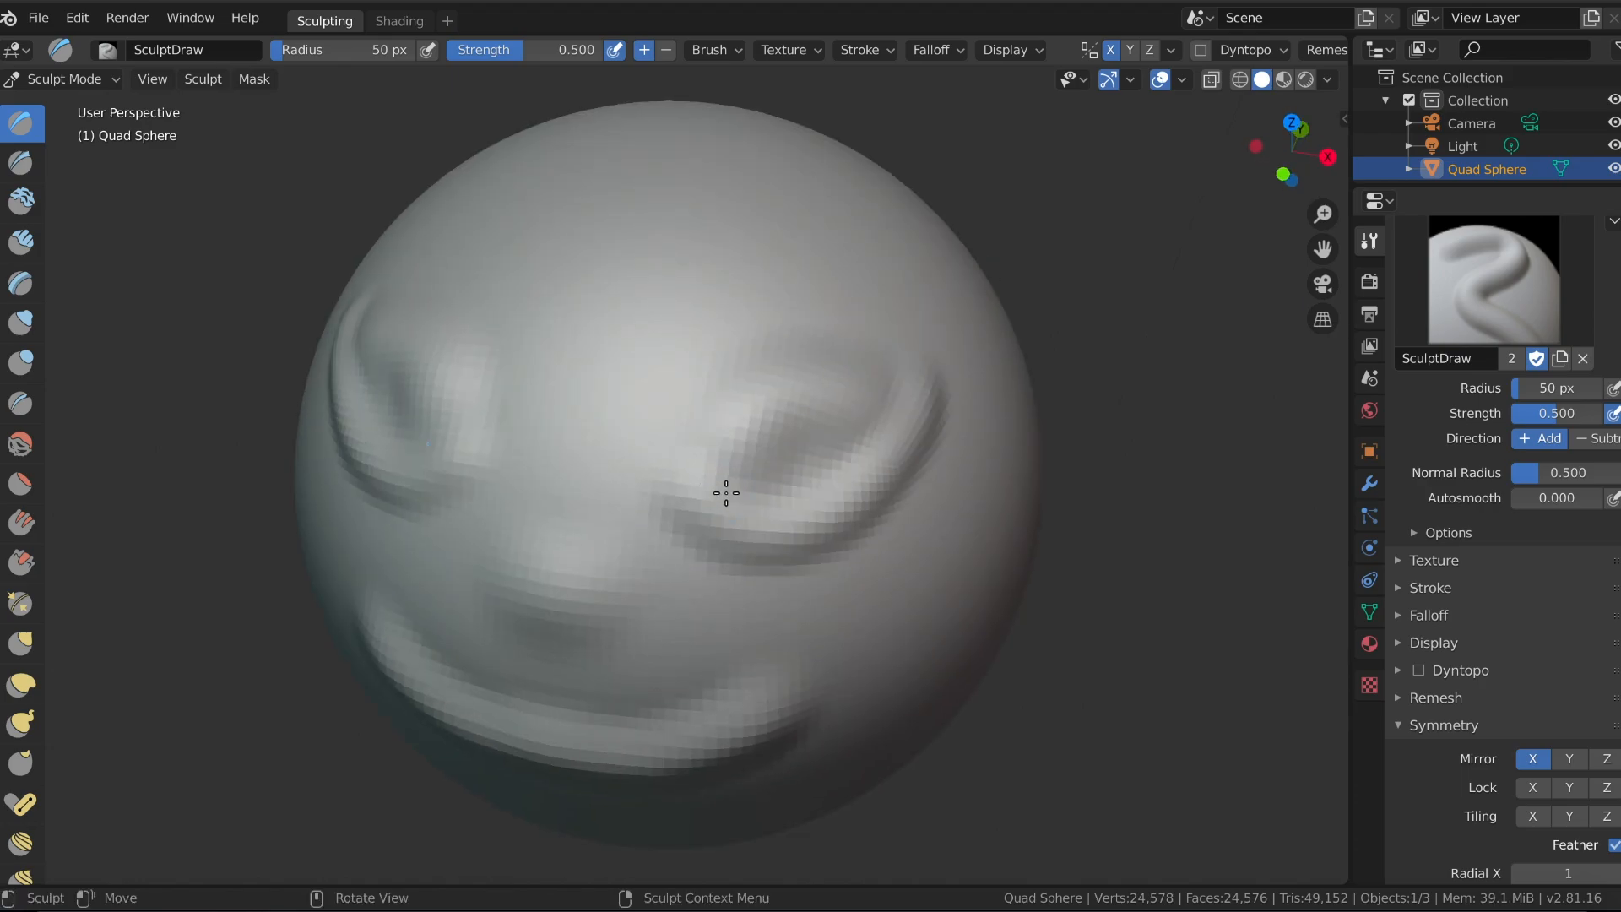
scroll(726, 490, "down", 3)
middle_click_drag(993, 530, 1061, 465)
scroll(1060, 466, "down", 3)
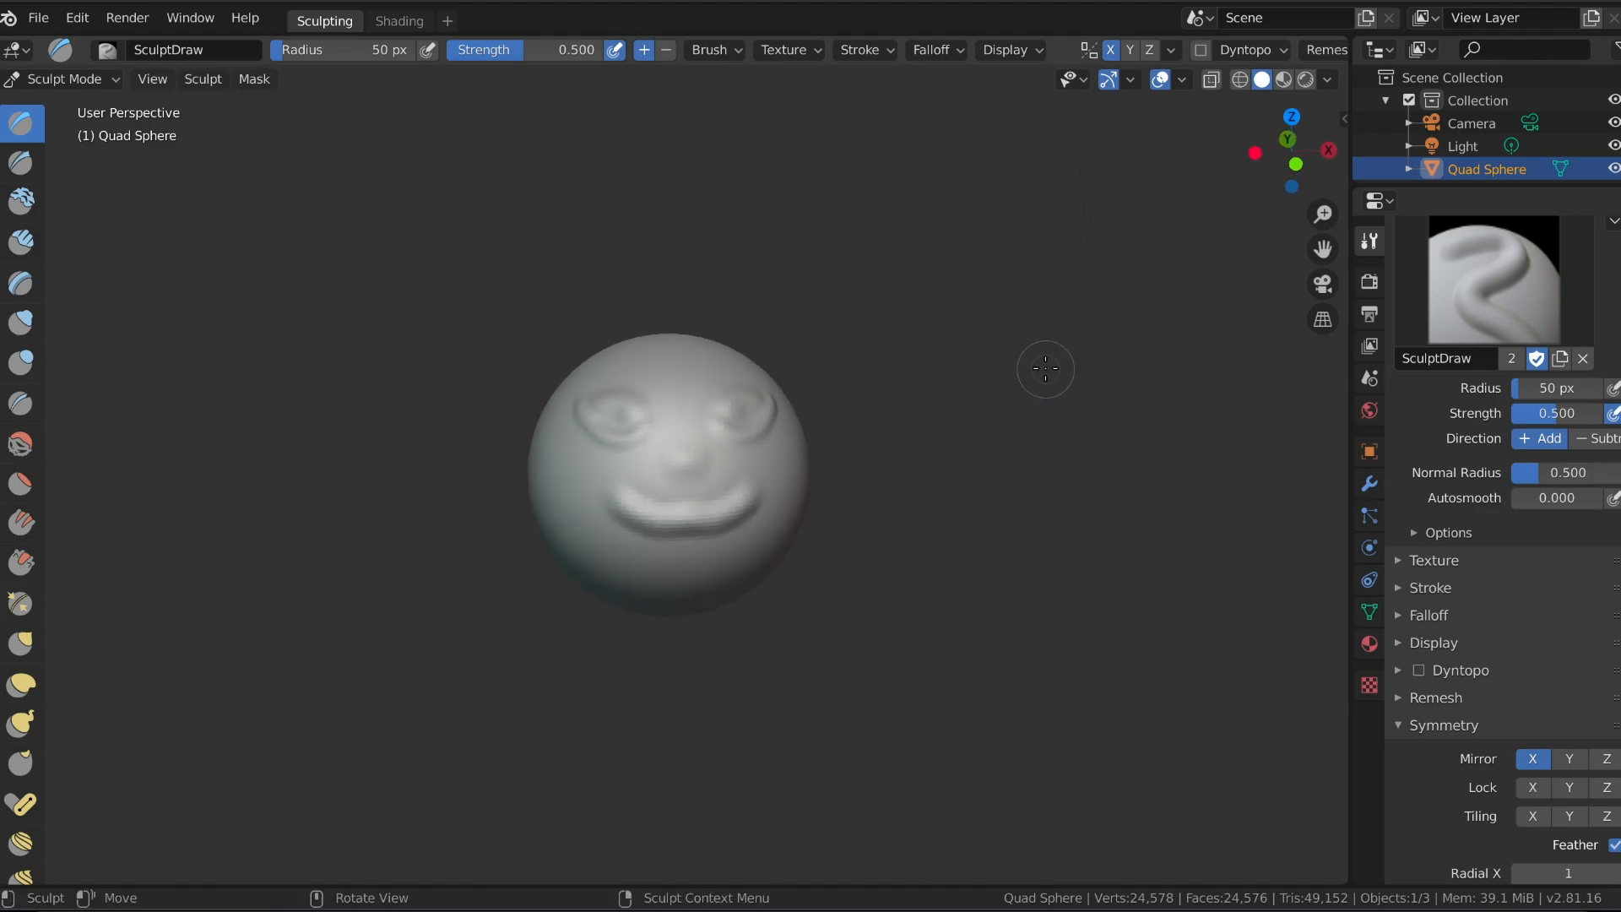
mouse_move(1035, 370)
middle_mouse_down()
mouse_move(952, 426)
mouse_move(1027, 388)
mouse_move(977, 387)
mouse_move(1044, 397)
mouse_move(1020, 445)
mouse_move(1031, 387)
middle_mouse_up()
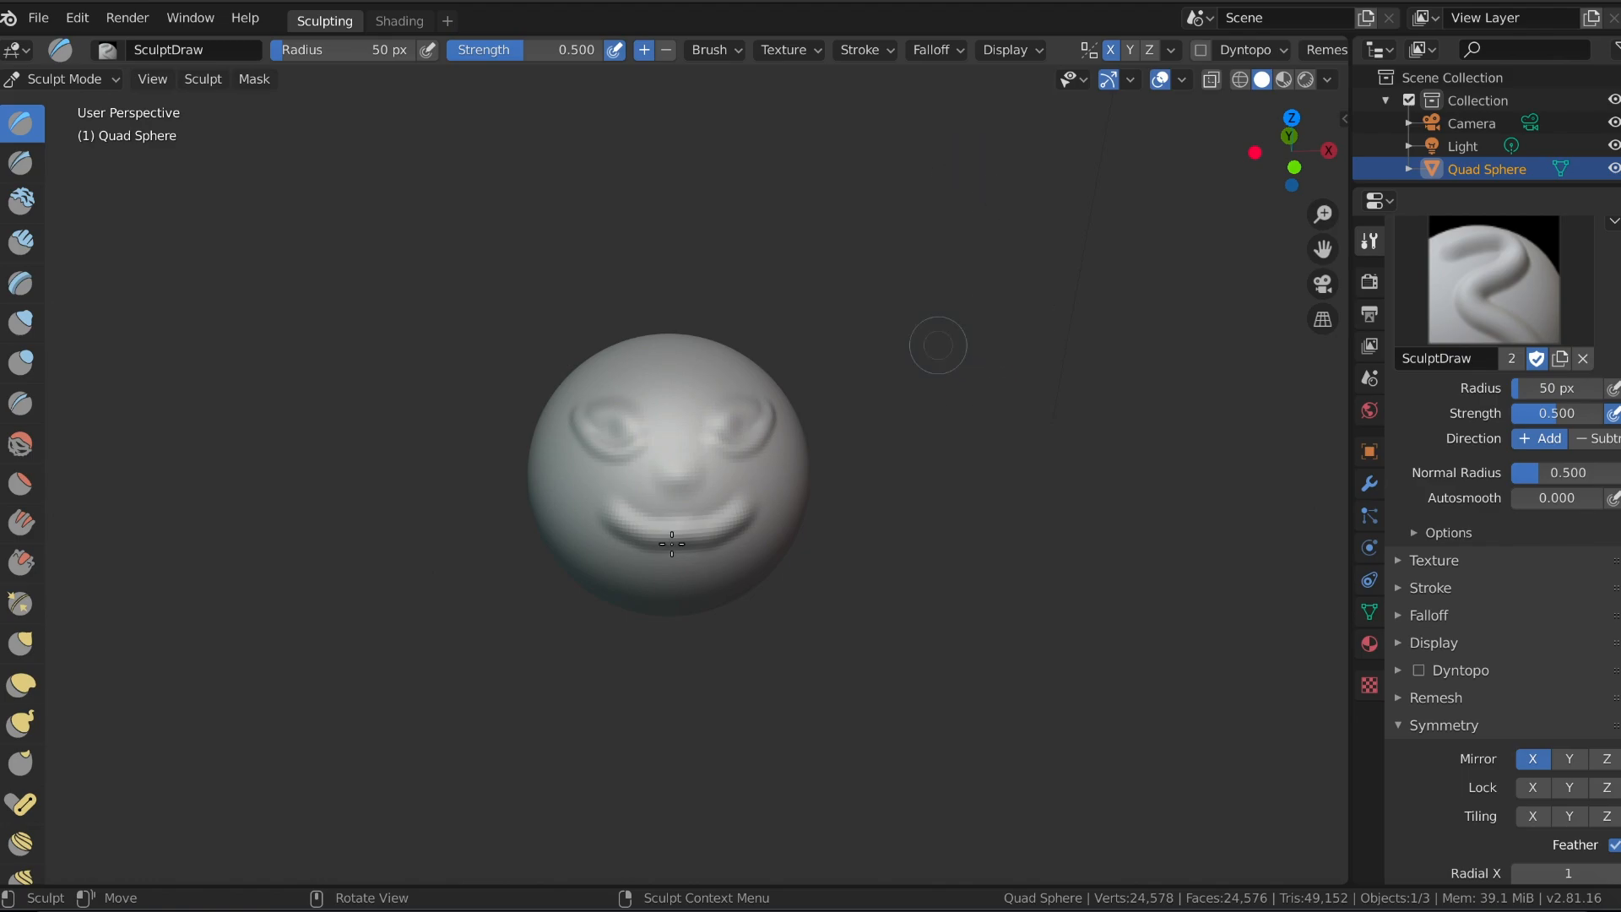
scroll(622, 549, "up", 5)
scroll(709, 518, "down", 4)
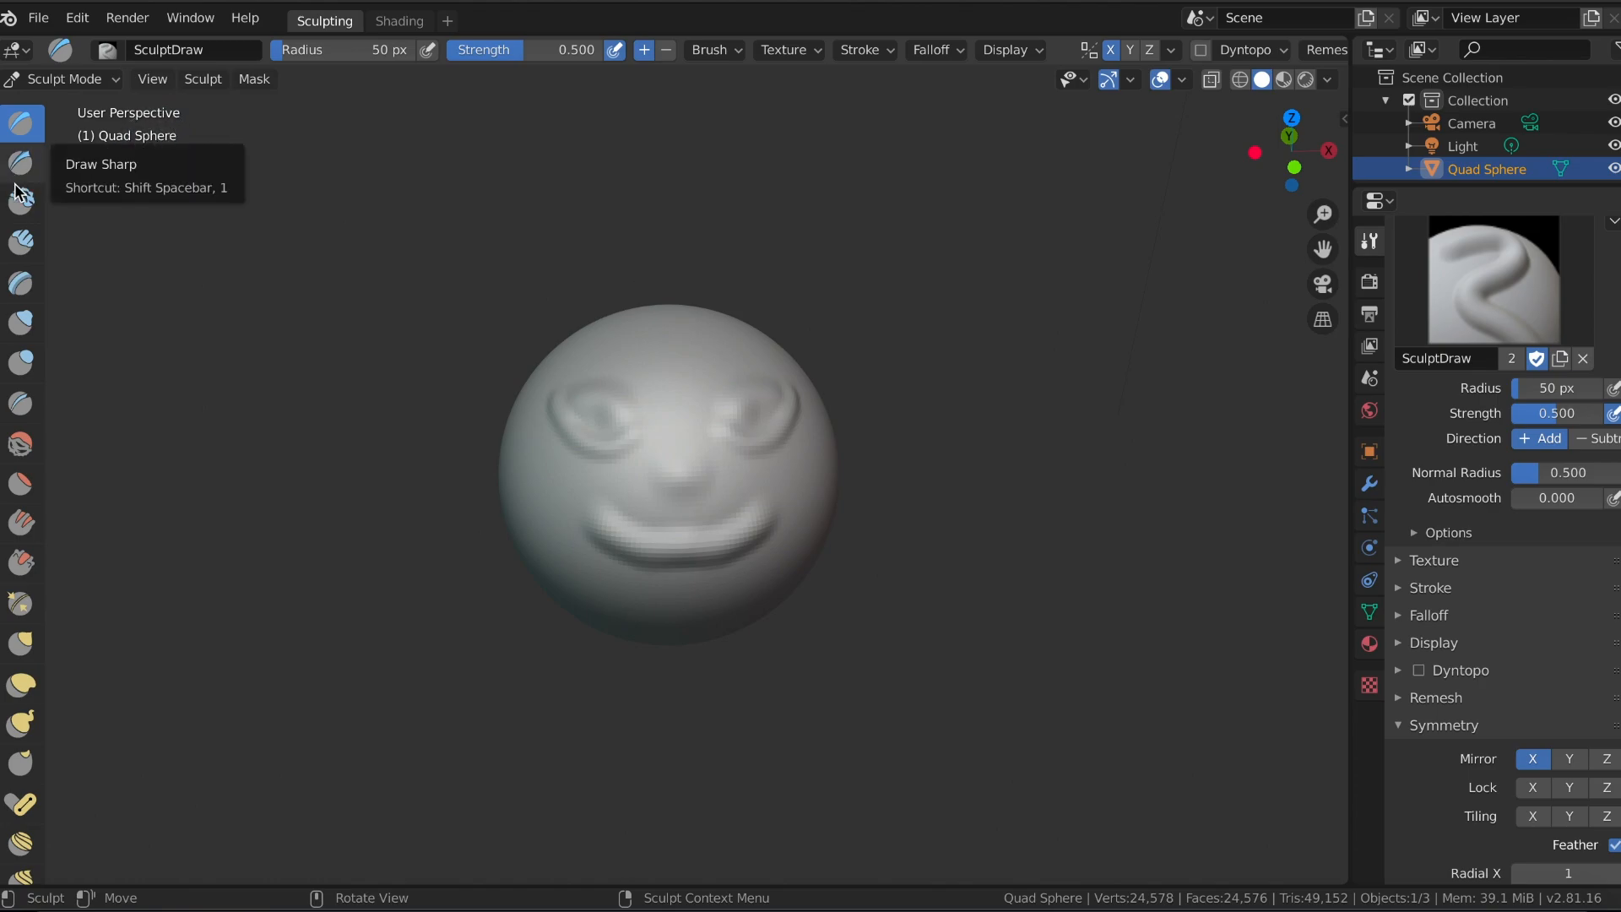
scroll(13, 591, "down", 3)
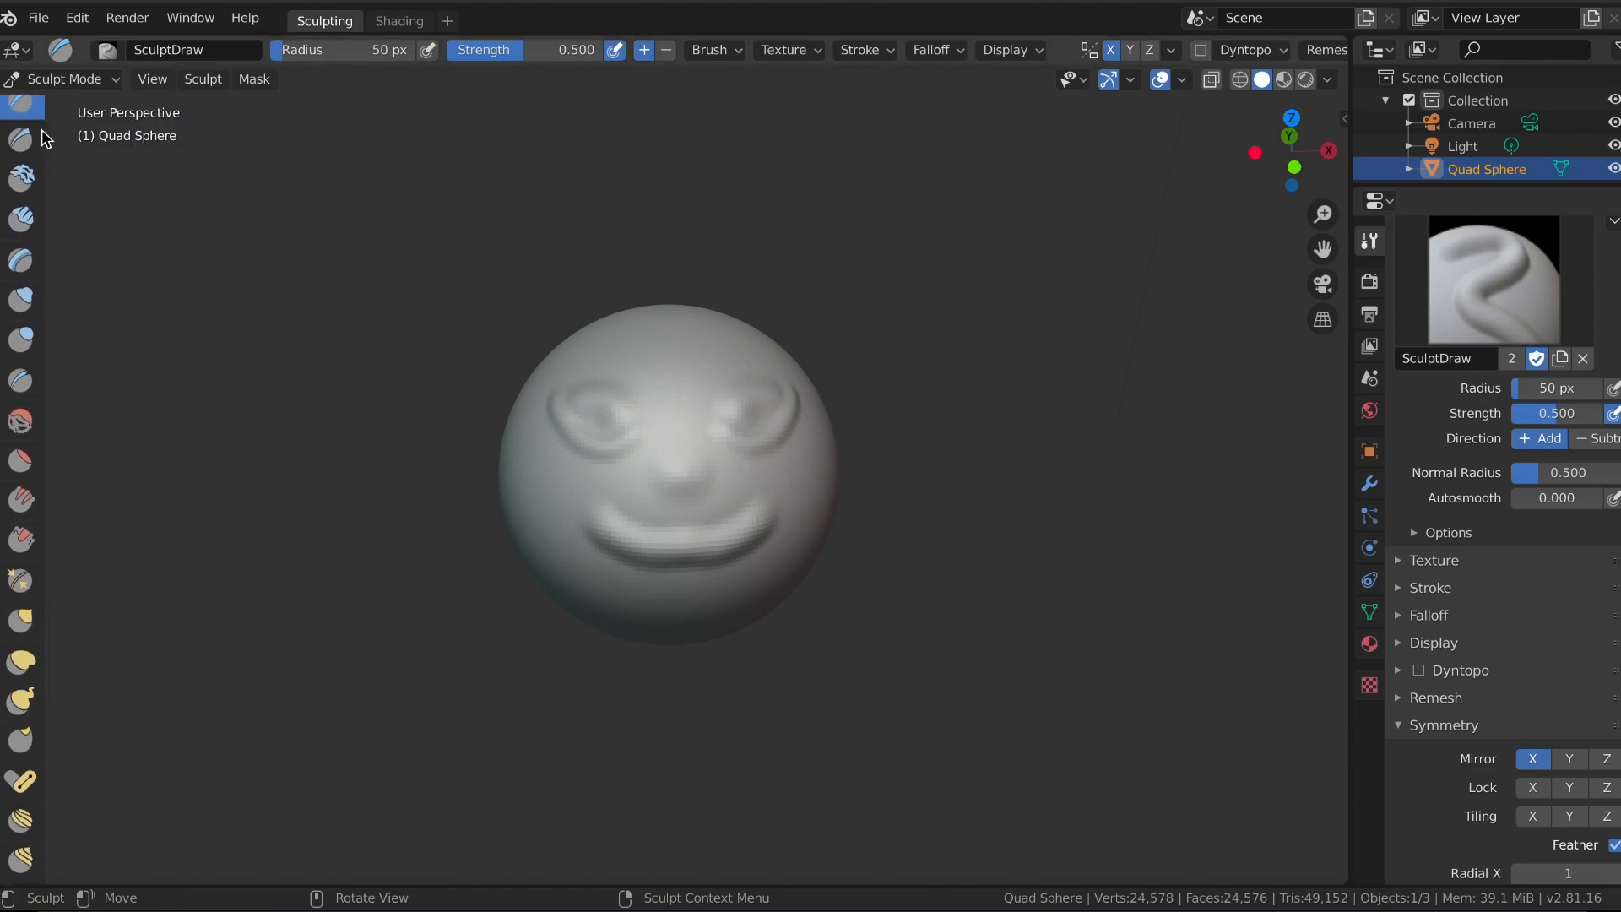
scroll(21, 422, "up", 3)
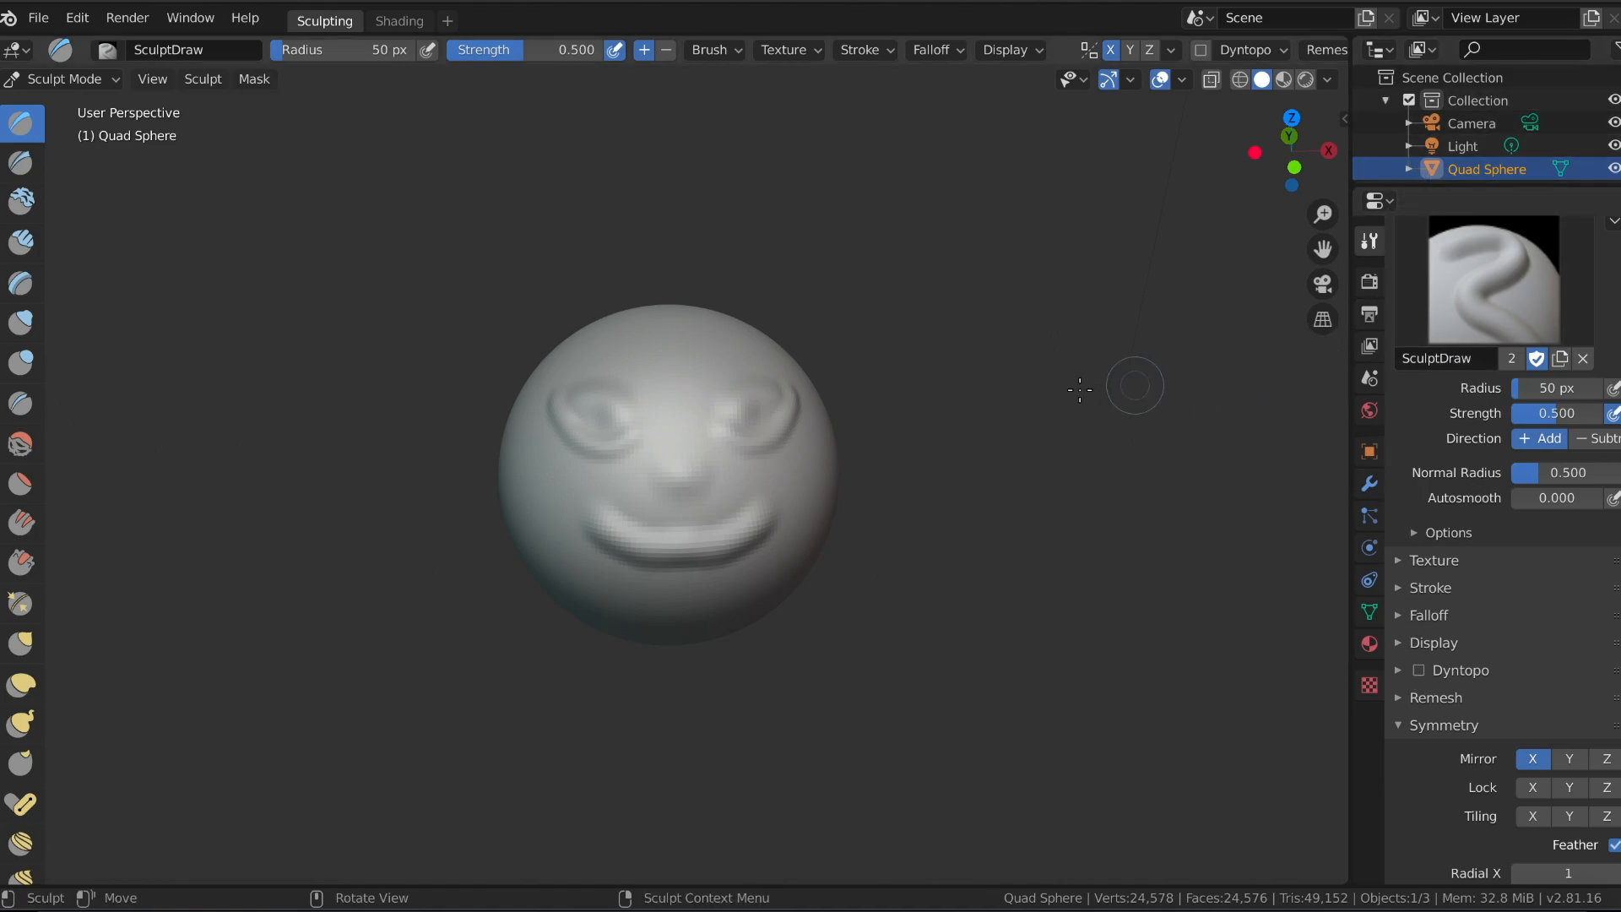
scroll(495, 289, "up", 5)
scroll(496, 289, "down", 3)
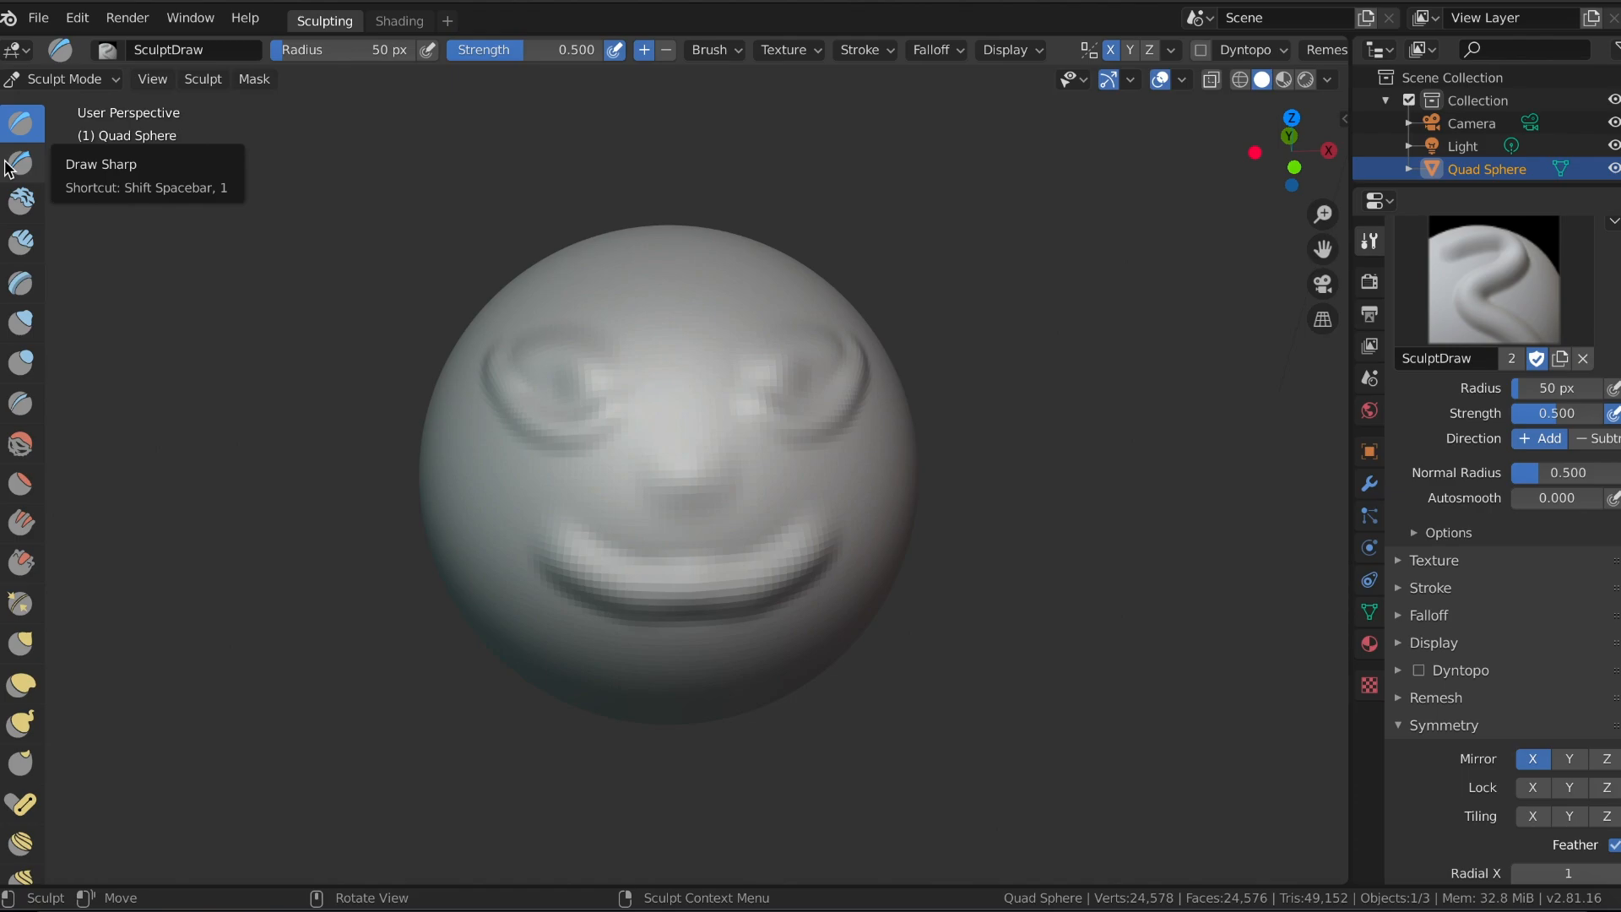
Undo the eye, nose and mouth strokes to return to a plain sphere.
key("ctrl+z")
key("ctrl+z")
key("ctrl+z")
key("ctrl+z")
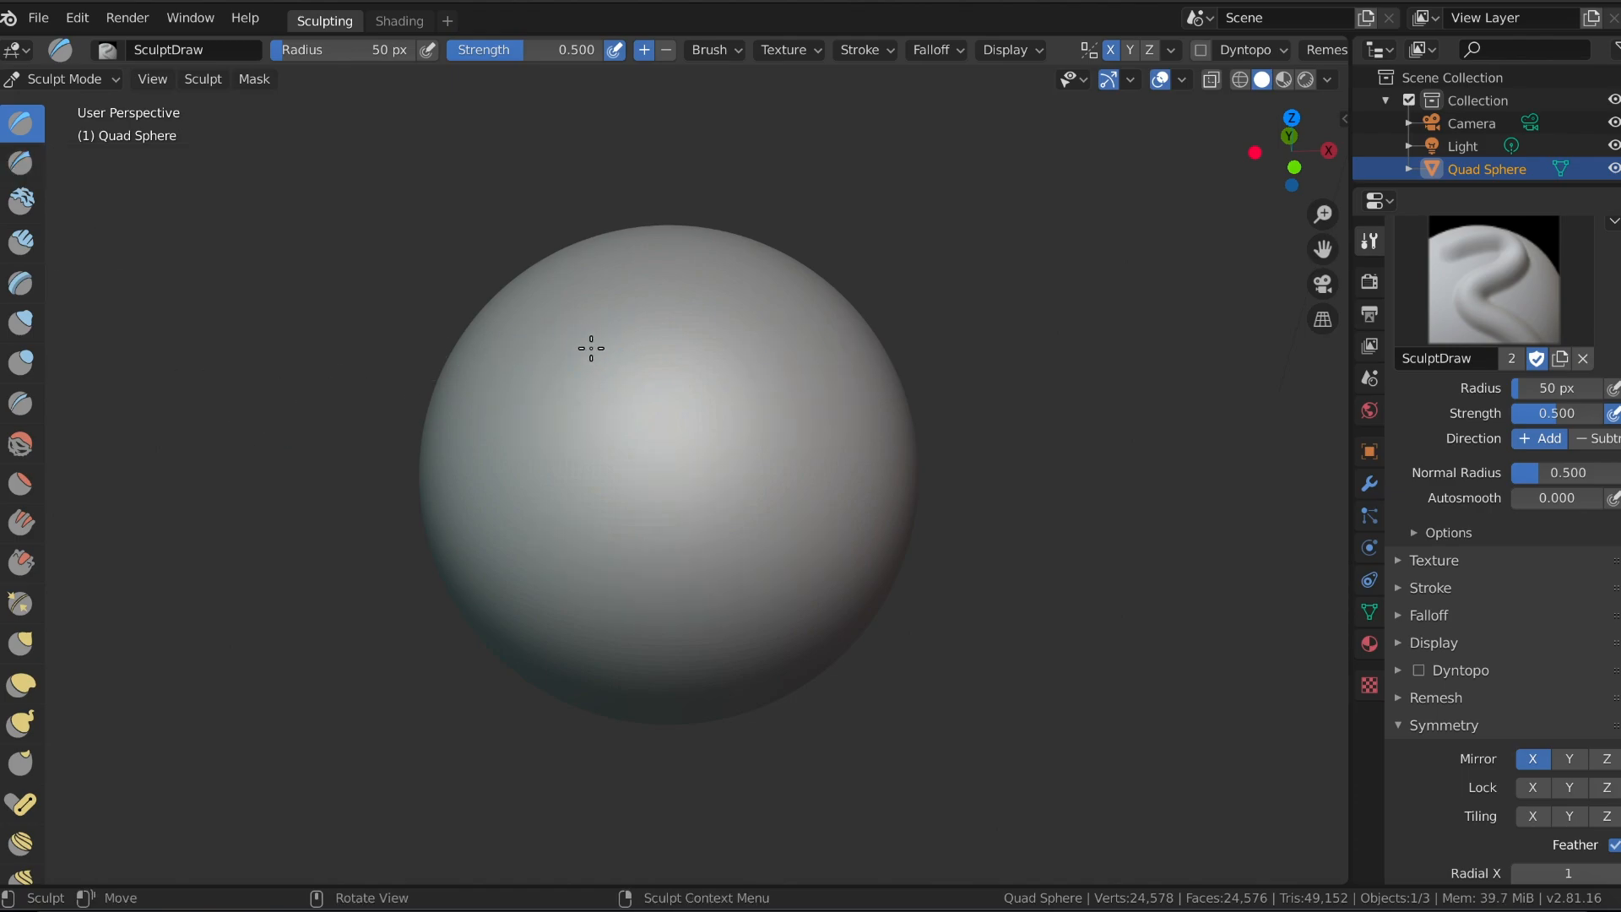
Sculpt two round eyes with the Draw brush, and carve a smile and a vertical central groove with the Draw Sharp brush.
left_click_drag(613, 416, 632, 384)
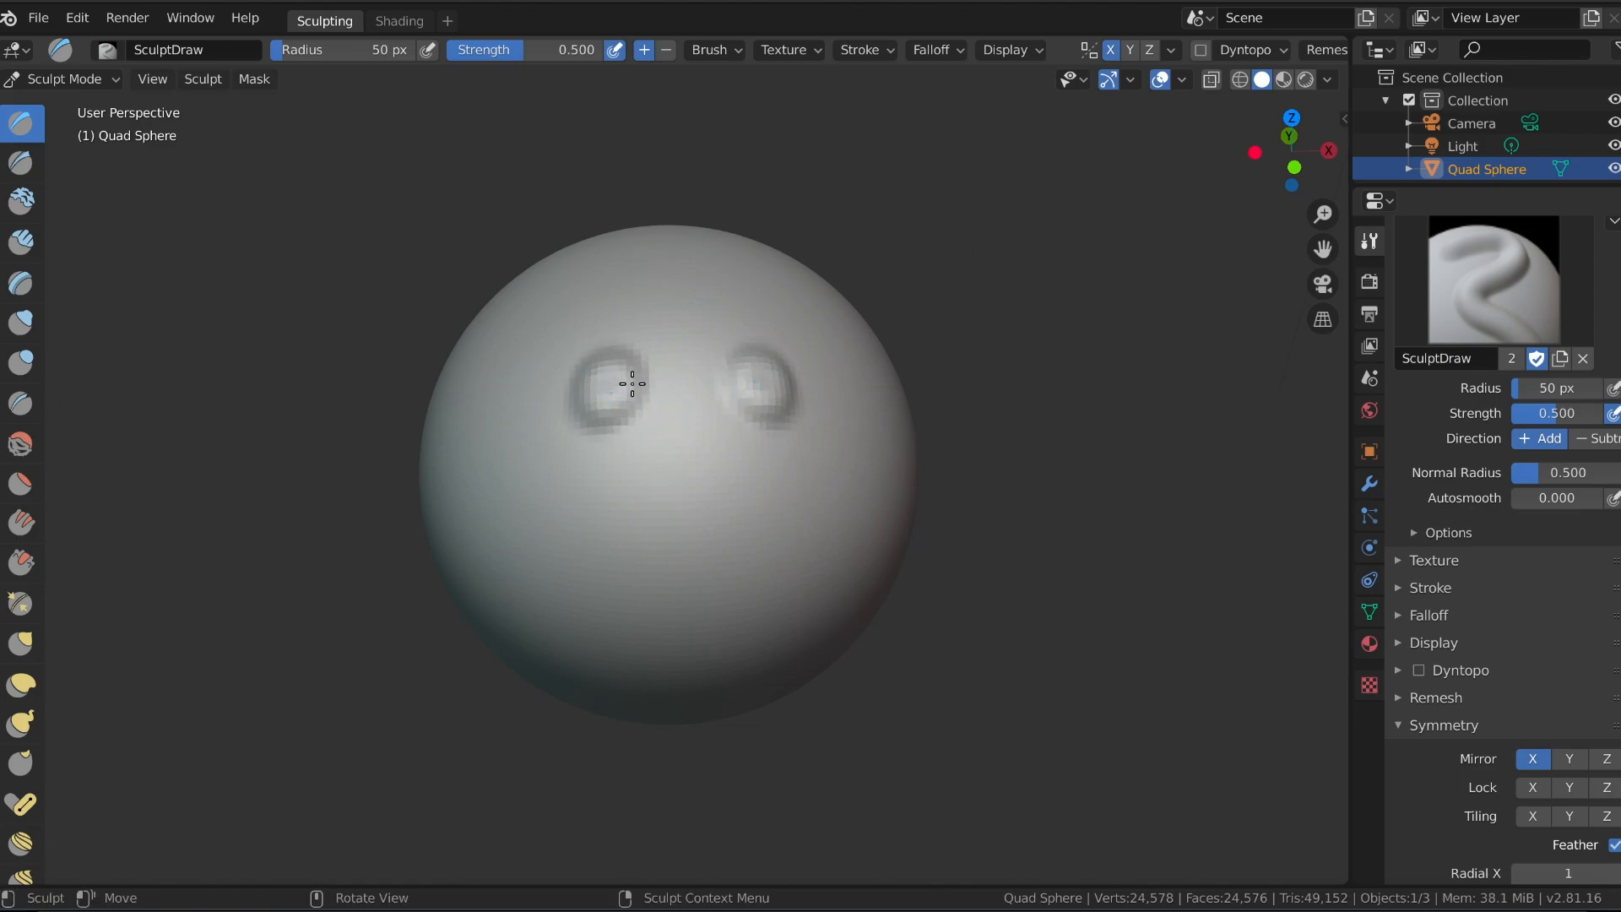
left_click(14, 162)
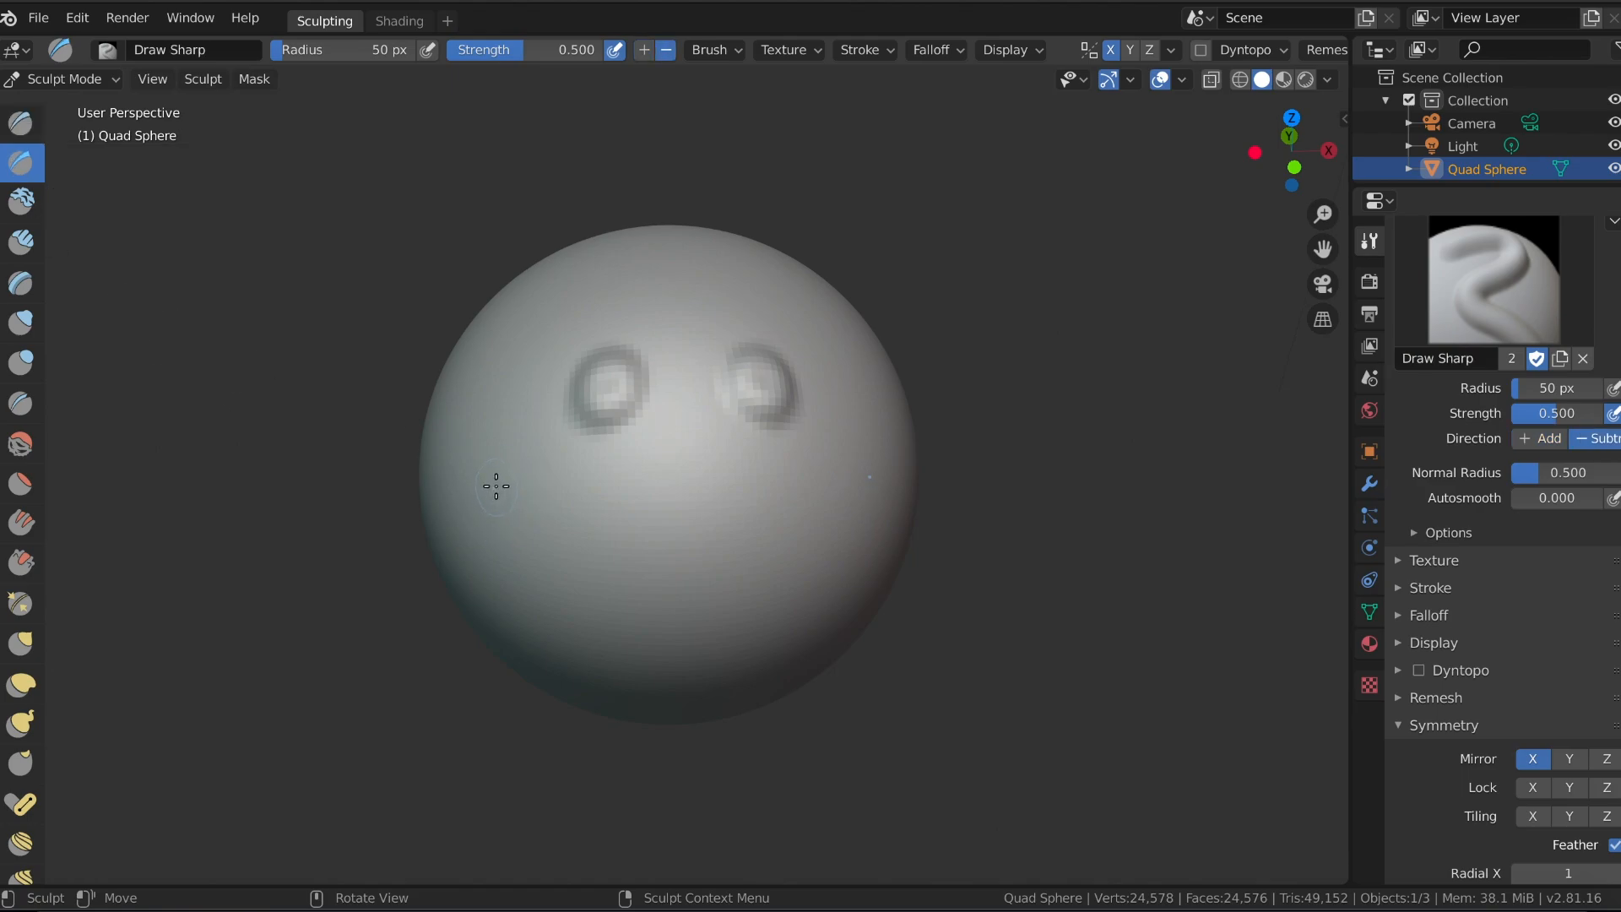
left_click_drag(497, 487, 650, 561)
scroll(684, 567, "down", 1)
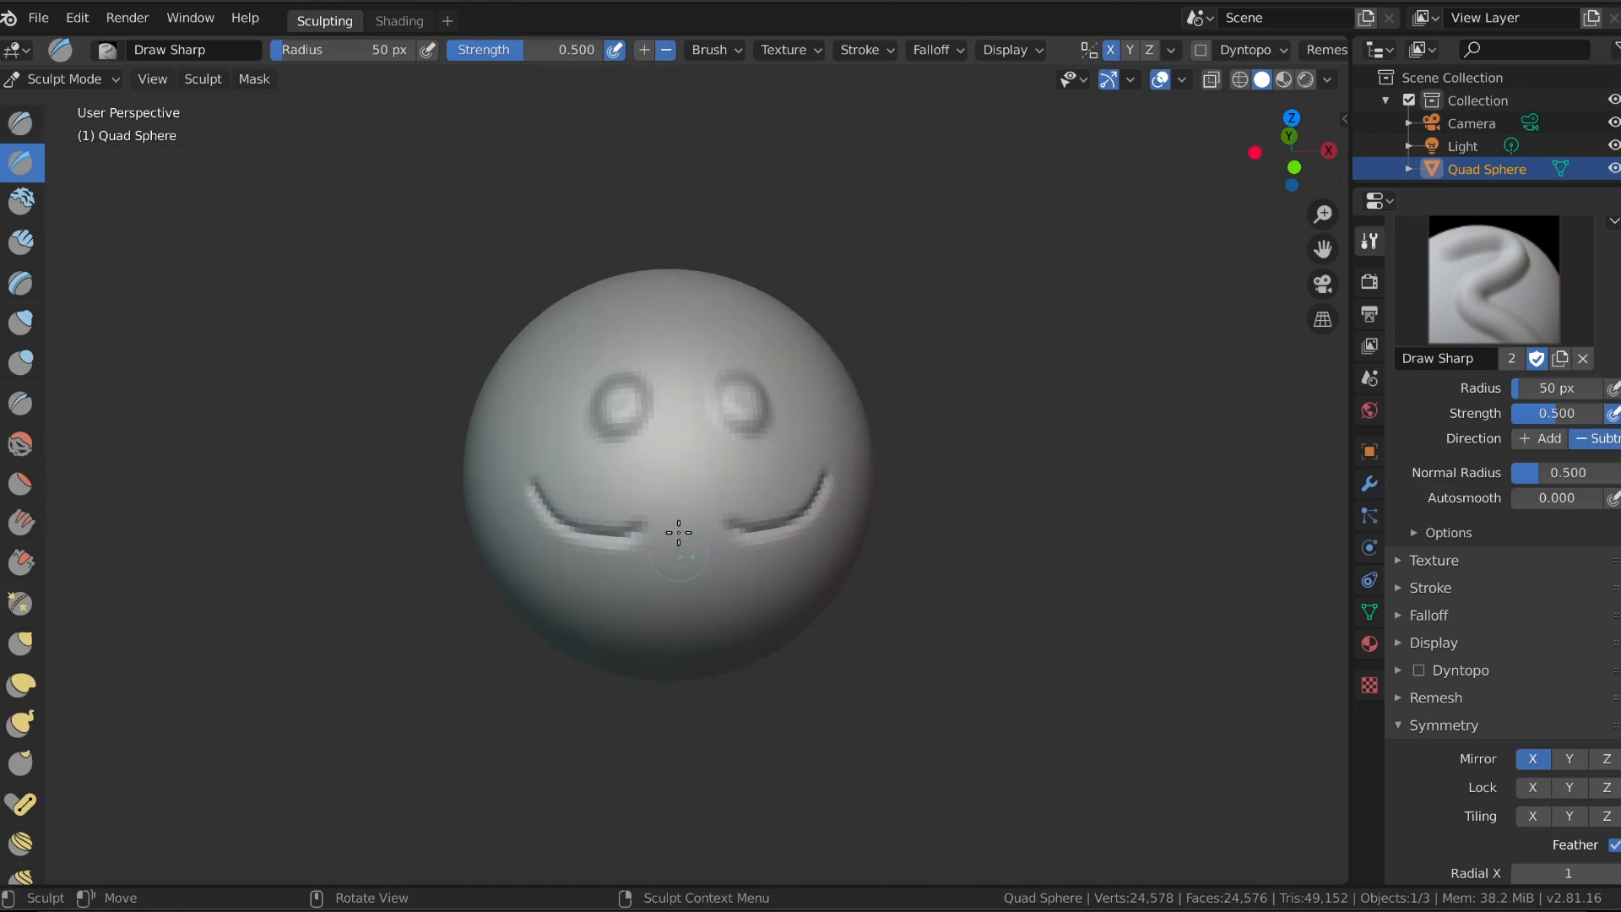
left_click_drag(676, 492, 672, 339)
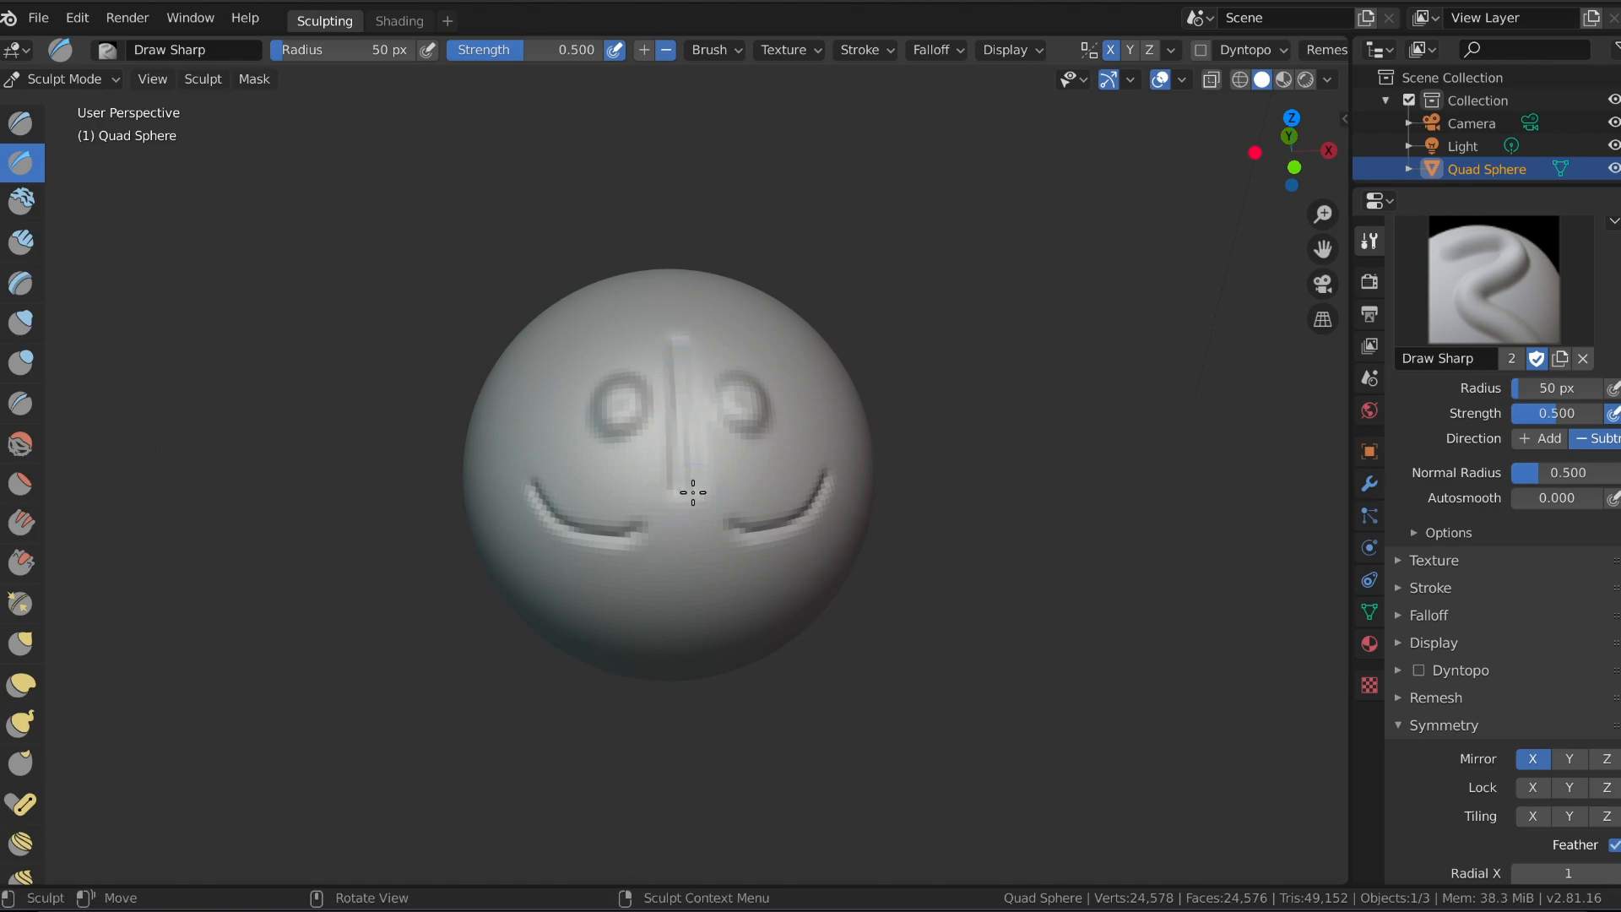
scroll(736, 440, "up", 5)
scroll(735, 438, "down", 5)
Undo the Draw Sharp grooves and the two round eyes.
key("ctrl+z")
key("ctrl+z")
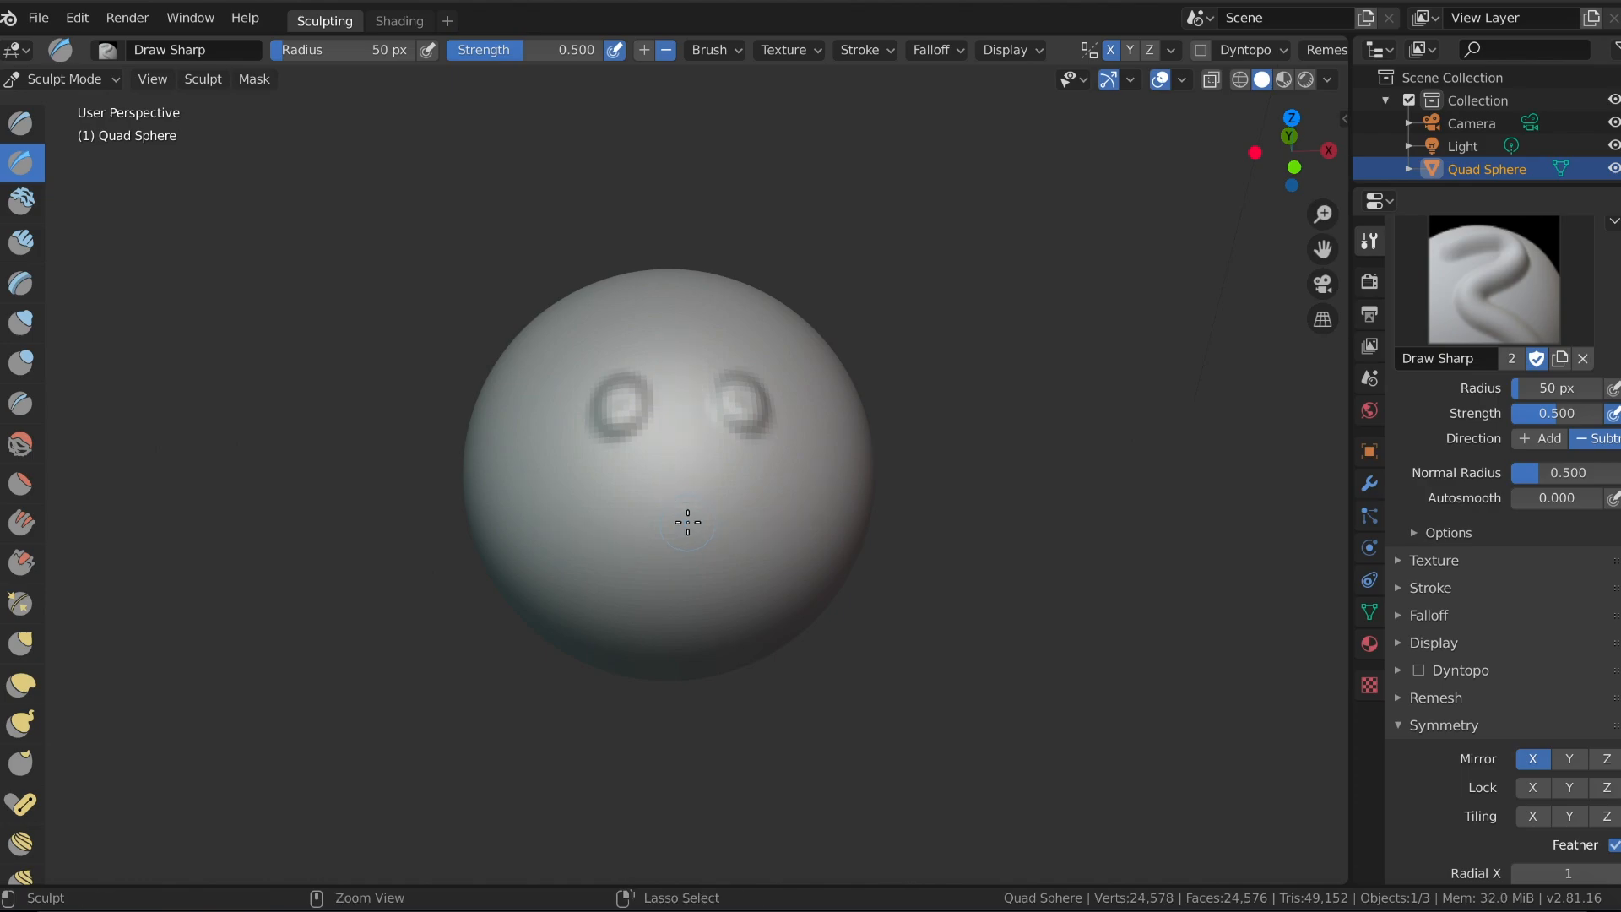
key("ctrl+z")
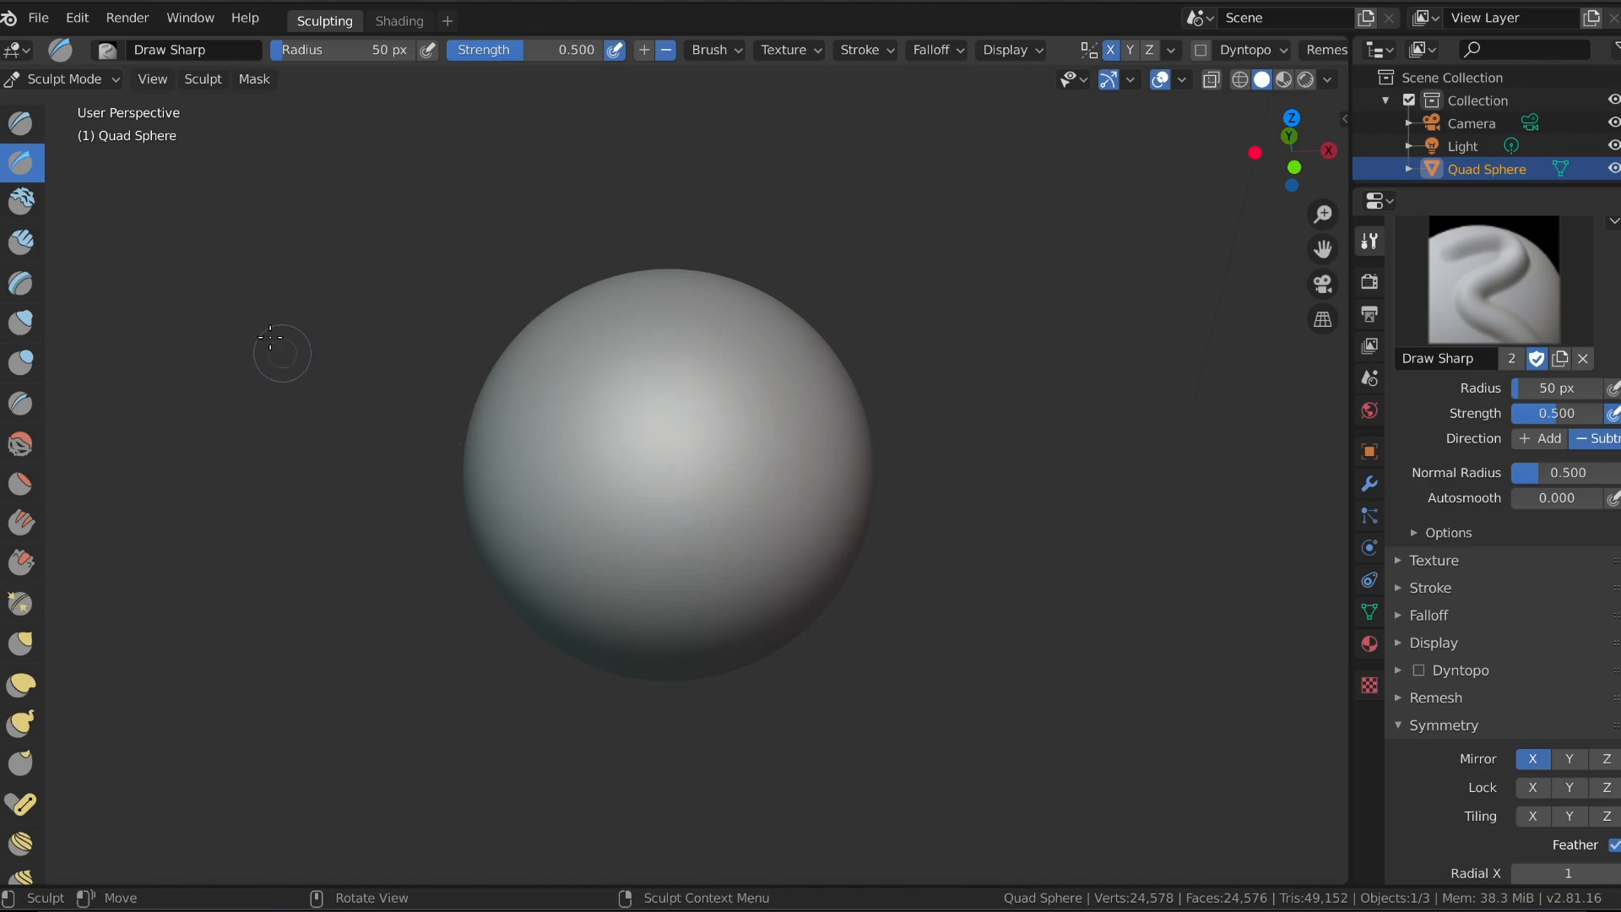
Sculpt a raised muzzle shape in the middle of the sphere with the Draw brush and fill its upper part with the Clay brush.
left_click(20, 123)
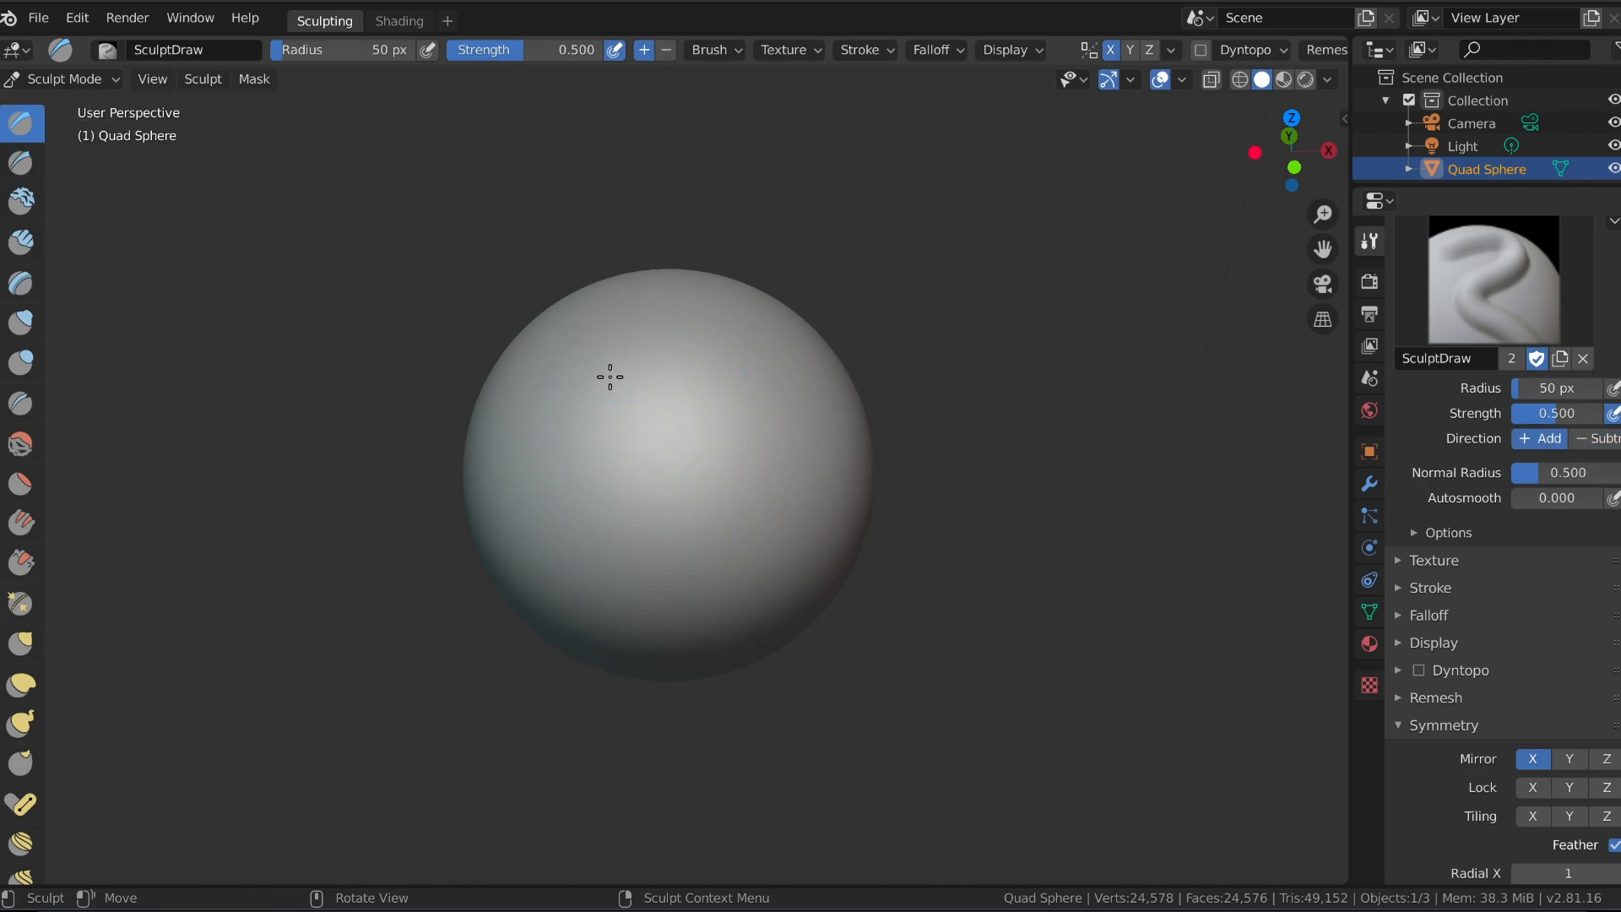
mouse_move(618, 473)
left_mouse_down()
mouse_move(622, 456)
mouse_move(680, 473)
mouse_move(651, 532)
mouse_move(672, 536)
left_mouse_up()
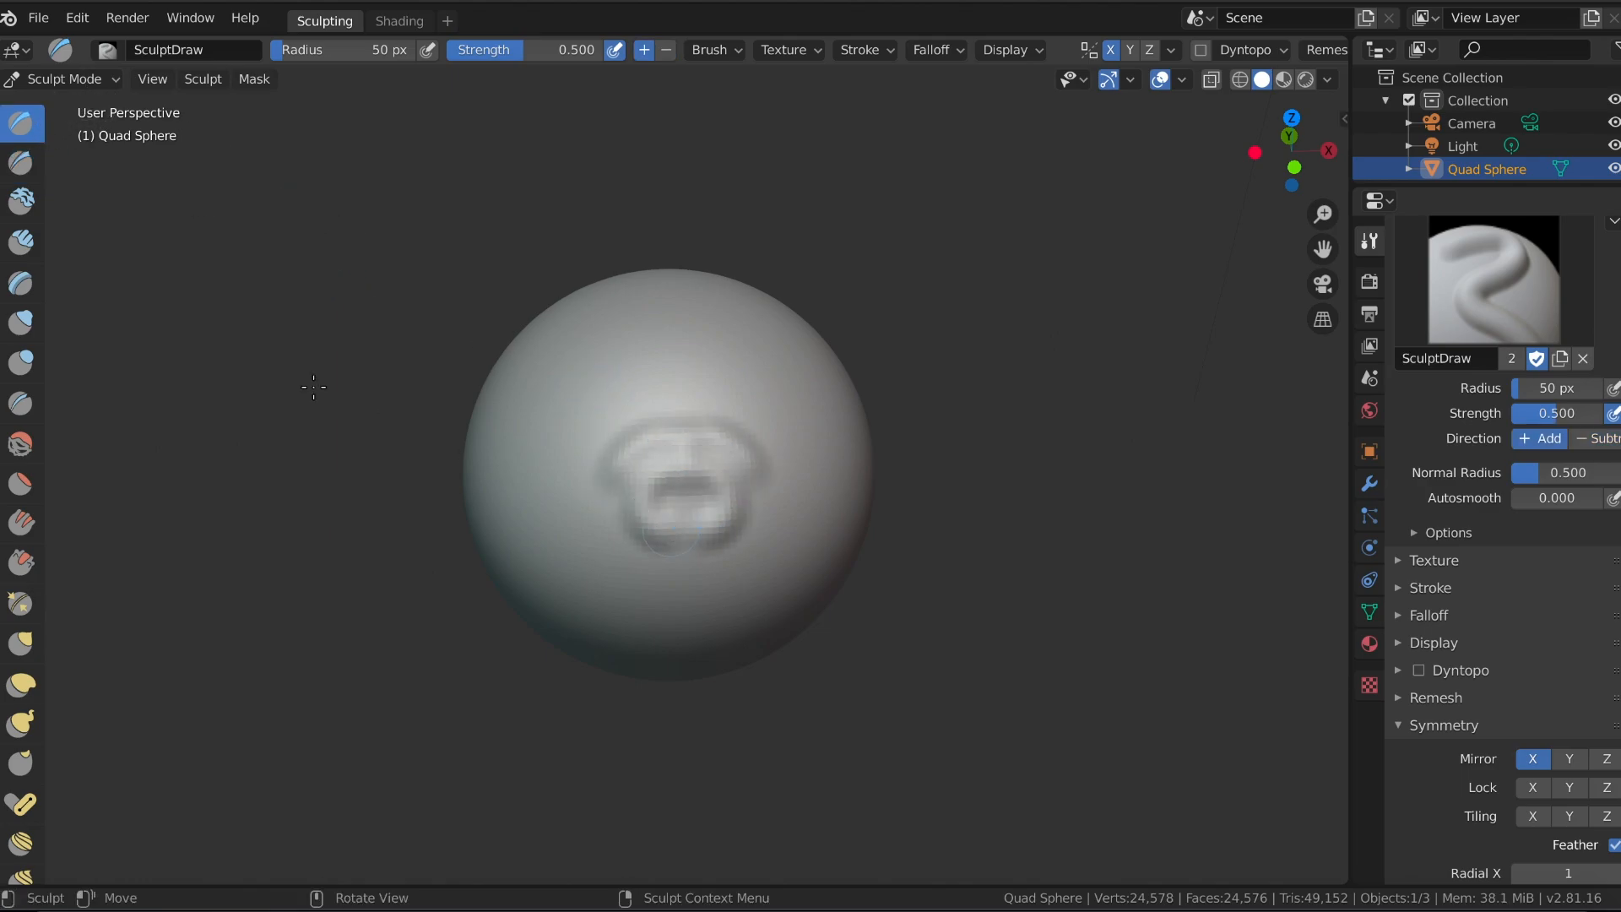
left_click(22, 203)
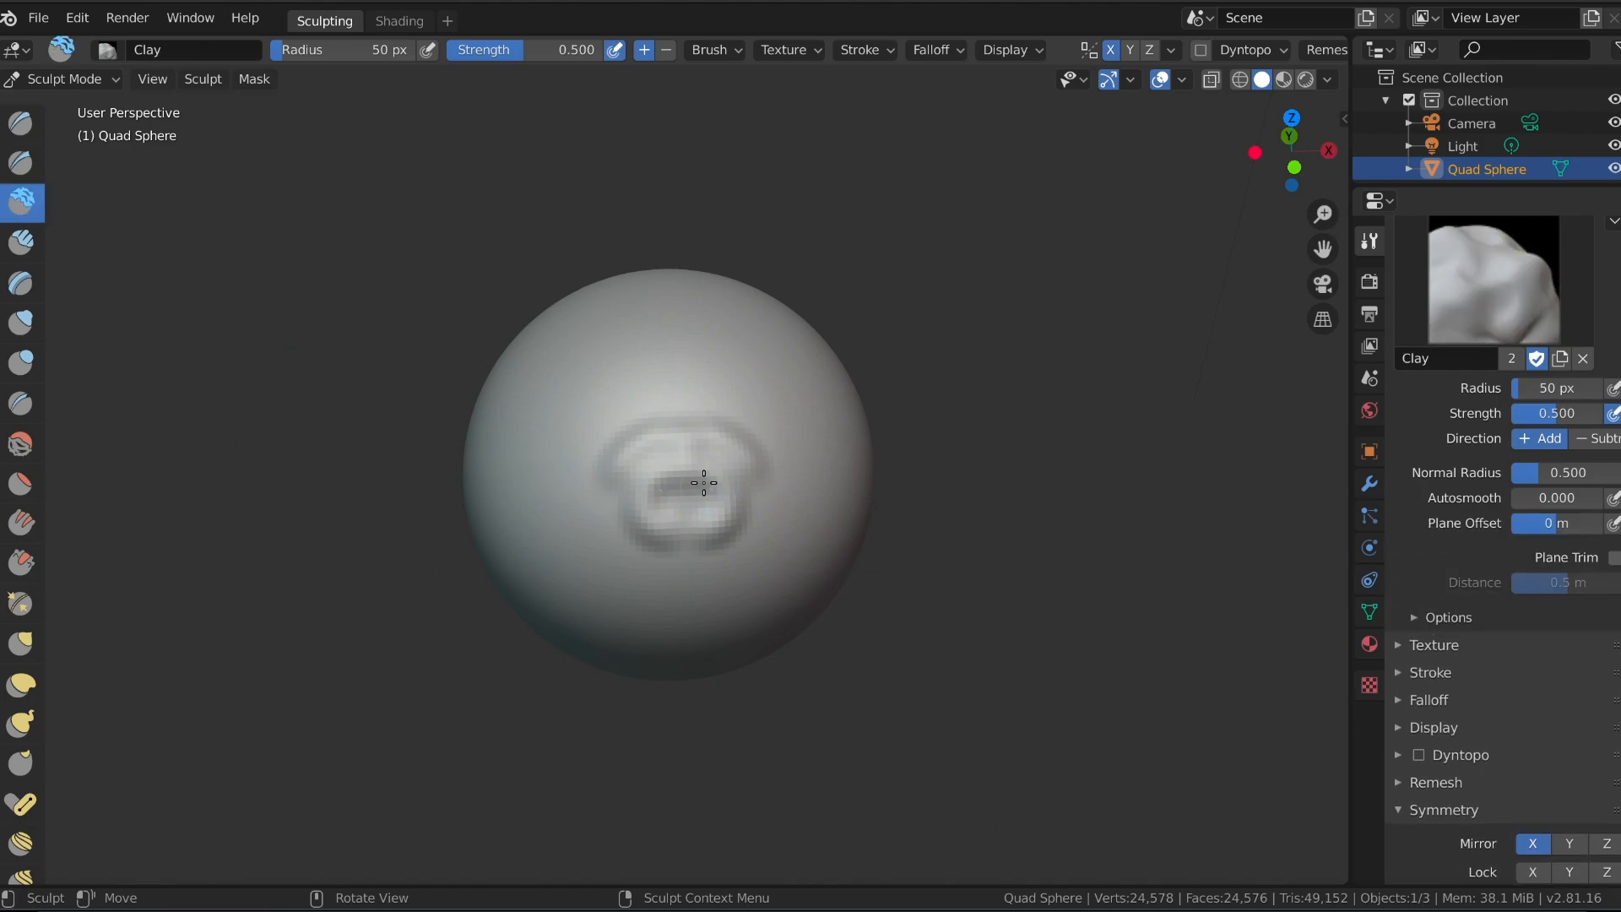
scroll(672, 442, "up", 5)
left_click_drag(691, 370, 708, 371)
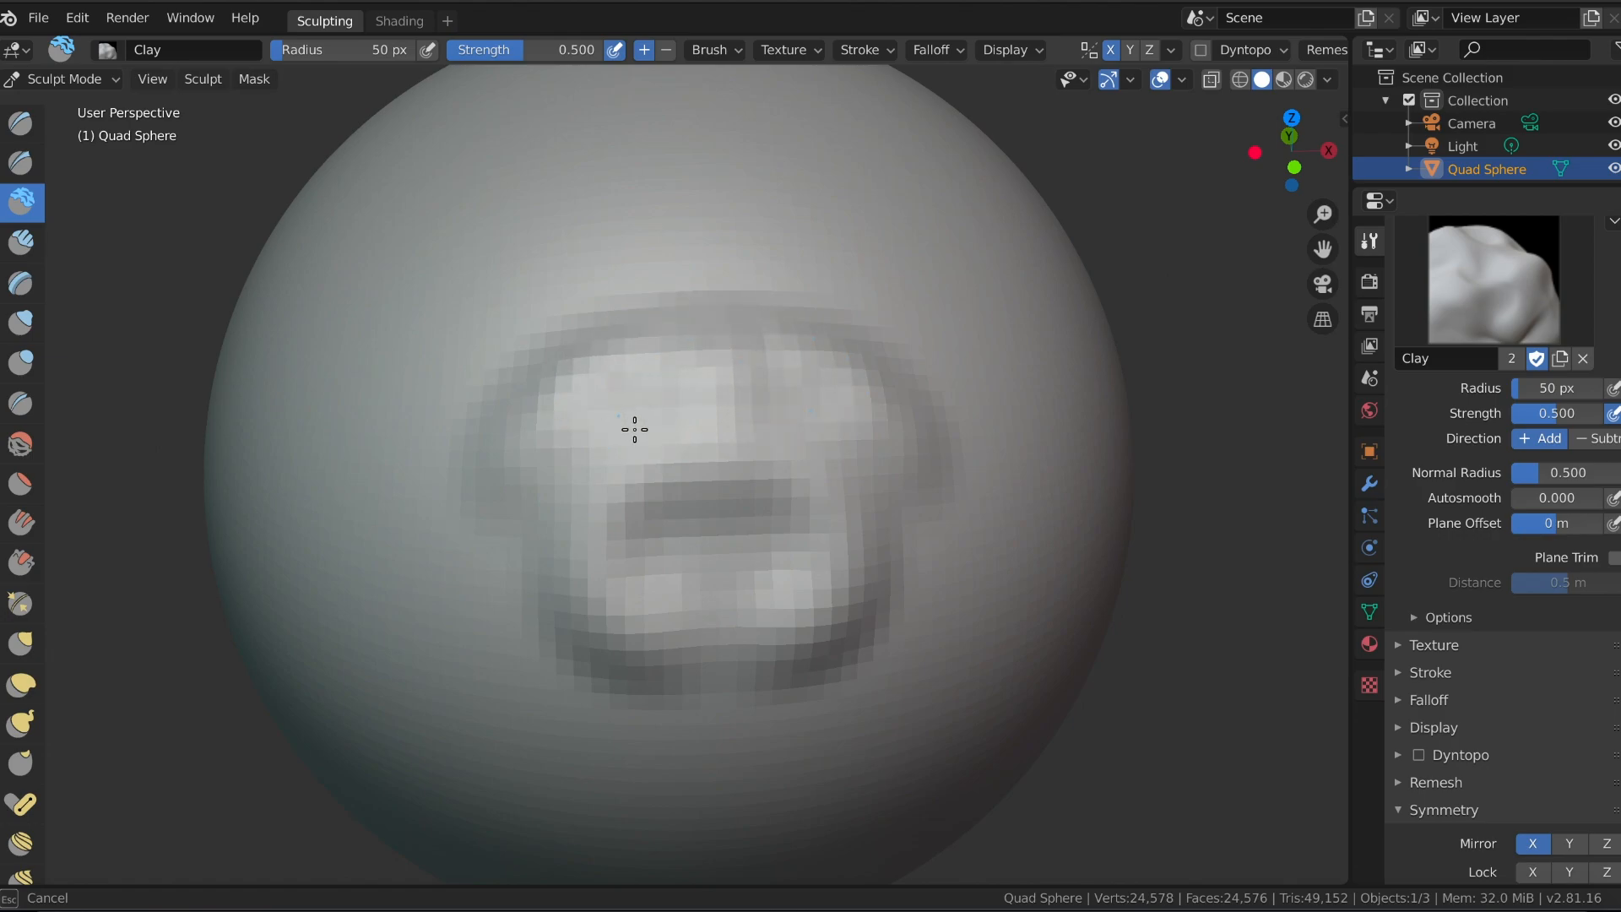
left_click_drag(803, 470, 735, 388)
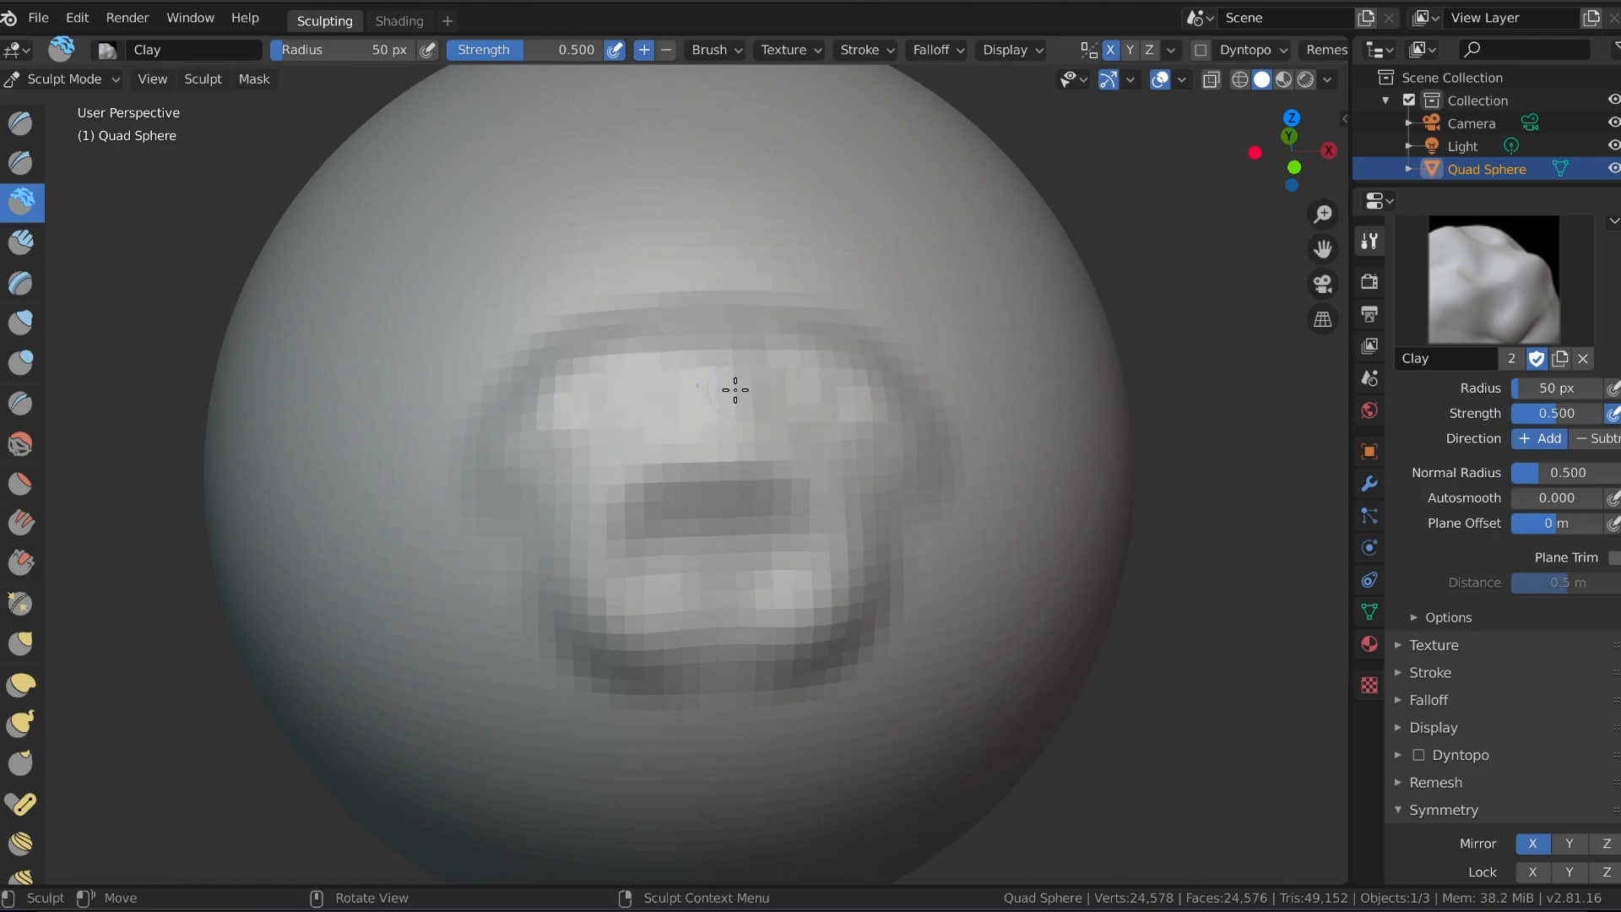
scroll(736, 395, "down", 4)
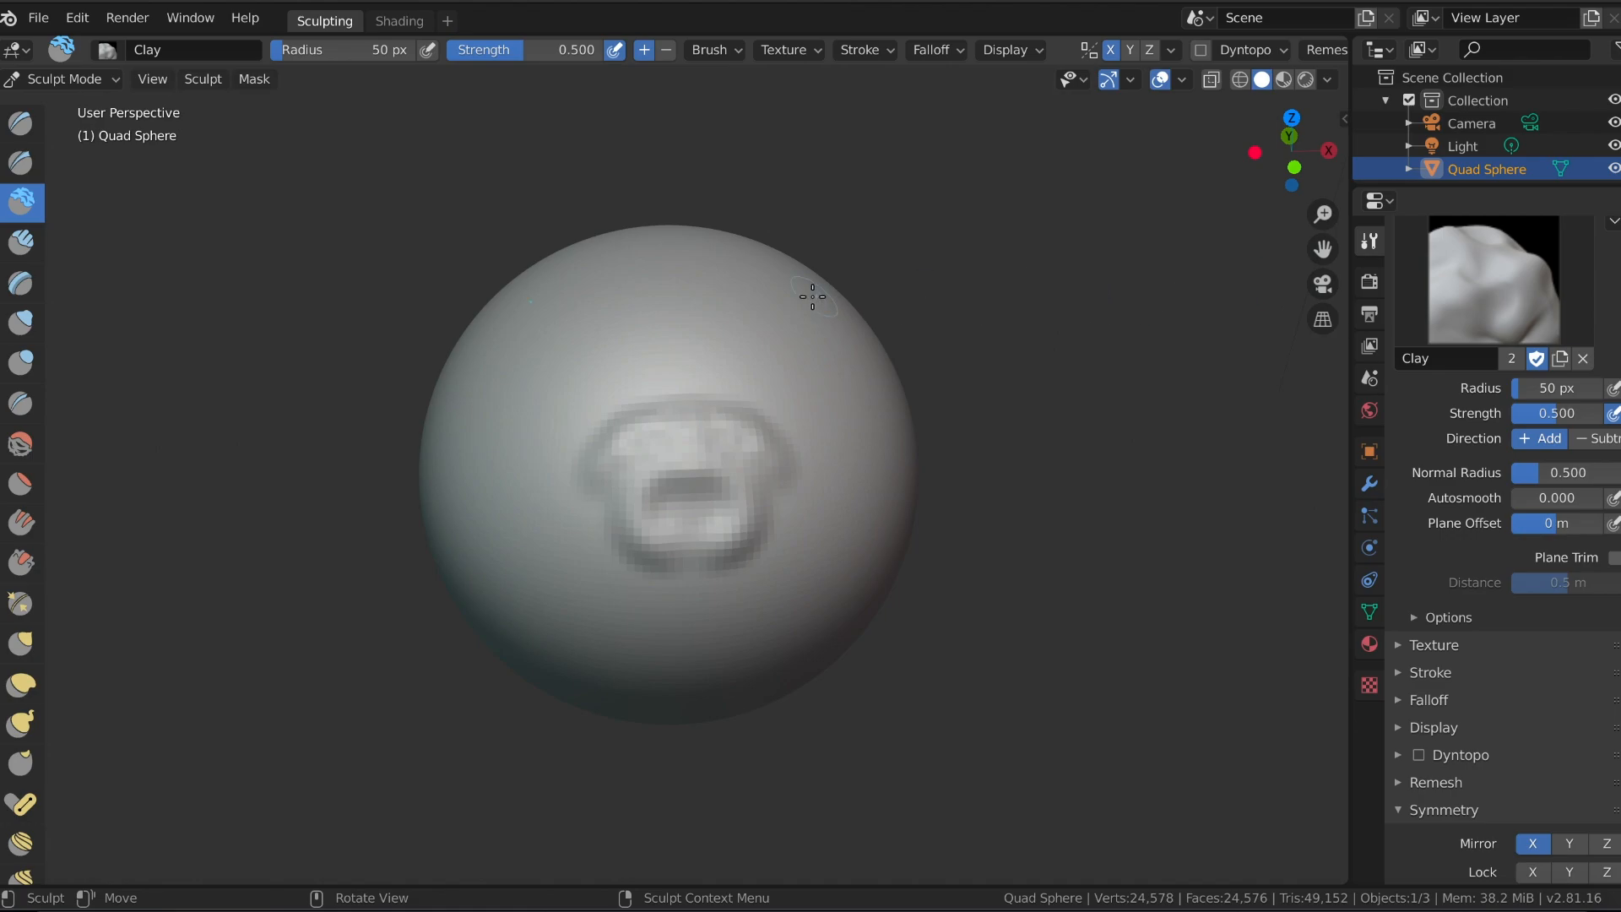
Build up overlapping brow ridges above the muzzle, out to both sides of the head, with the Clay Strips brush.
left_click(21, 243)
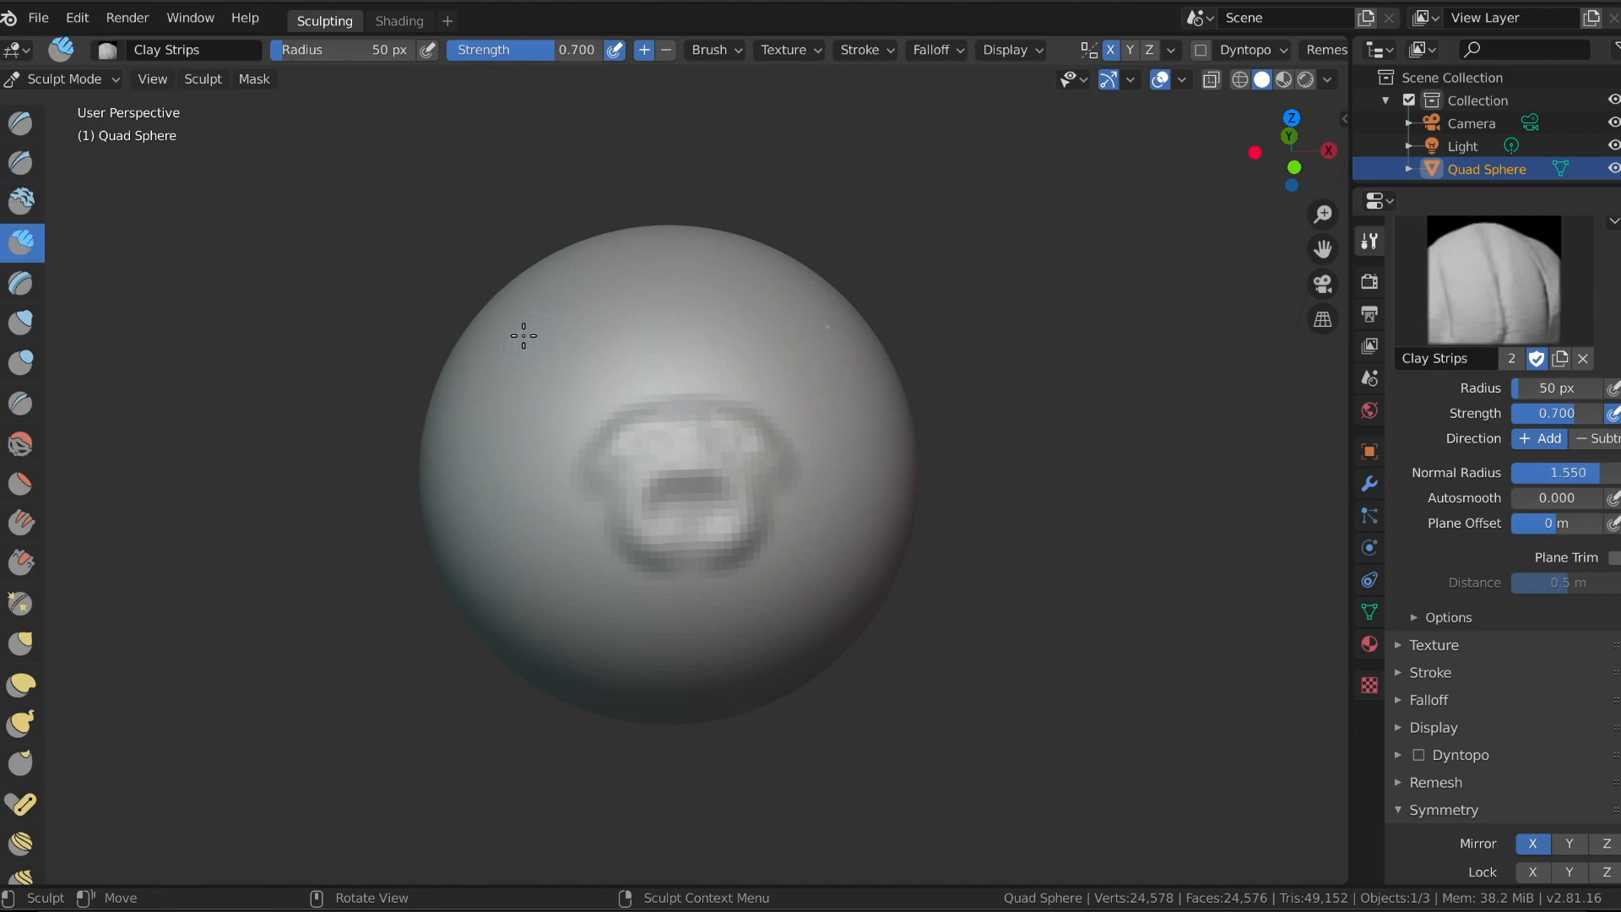
left_click_drag(489, 329, 663, 389)
mouse_move(517, 360)
left_mouse_down()
mouse_move(675, 388)
mouse_move(474, 333)
left_mouse_up()
mouse_move(632, 378)
left_mouse_down()
mouse_move(501, 363)
mouse_move(535, 388)
mouse_move(481, 333)
mouse_move(443, 328)
mouse_move(507, 369)
mouse_move(472, 328)
left_mouse_up()
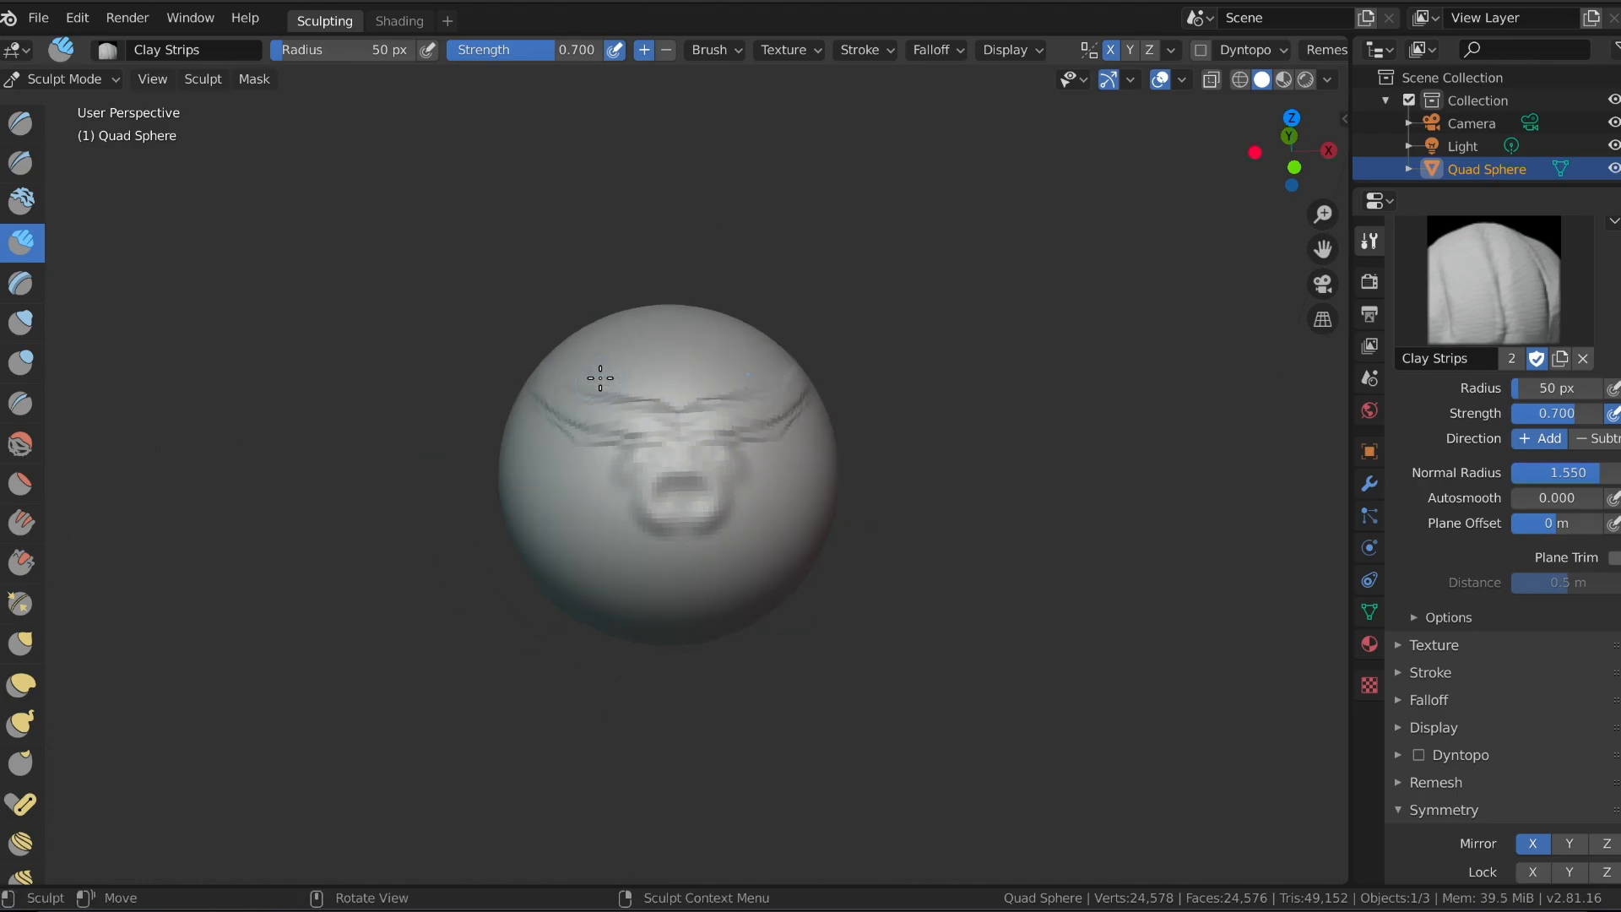
scroll(599, 378, "up", 3)
scroll(548, 415, "down", 4)
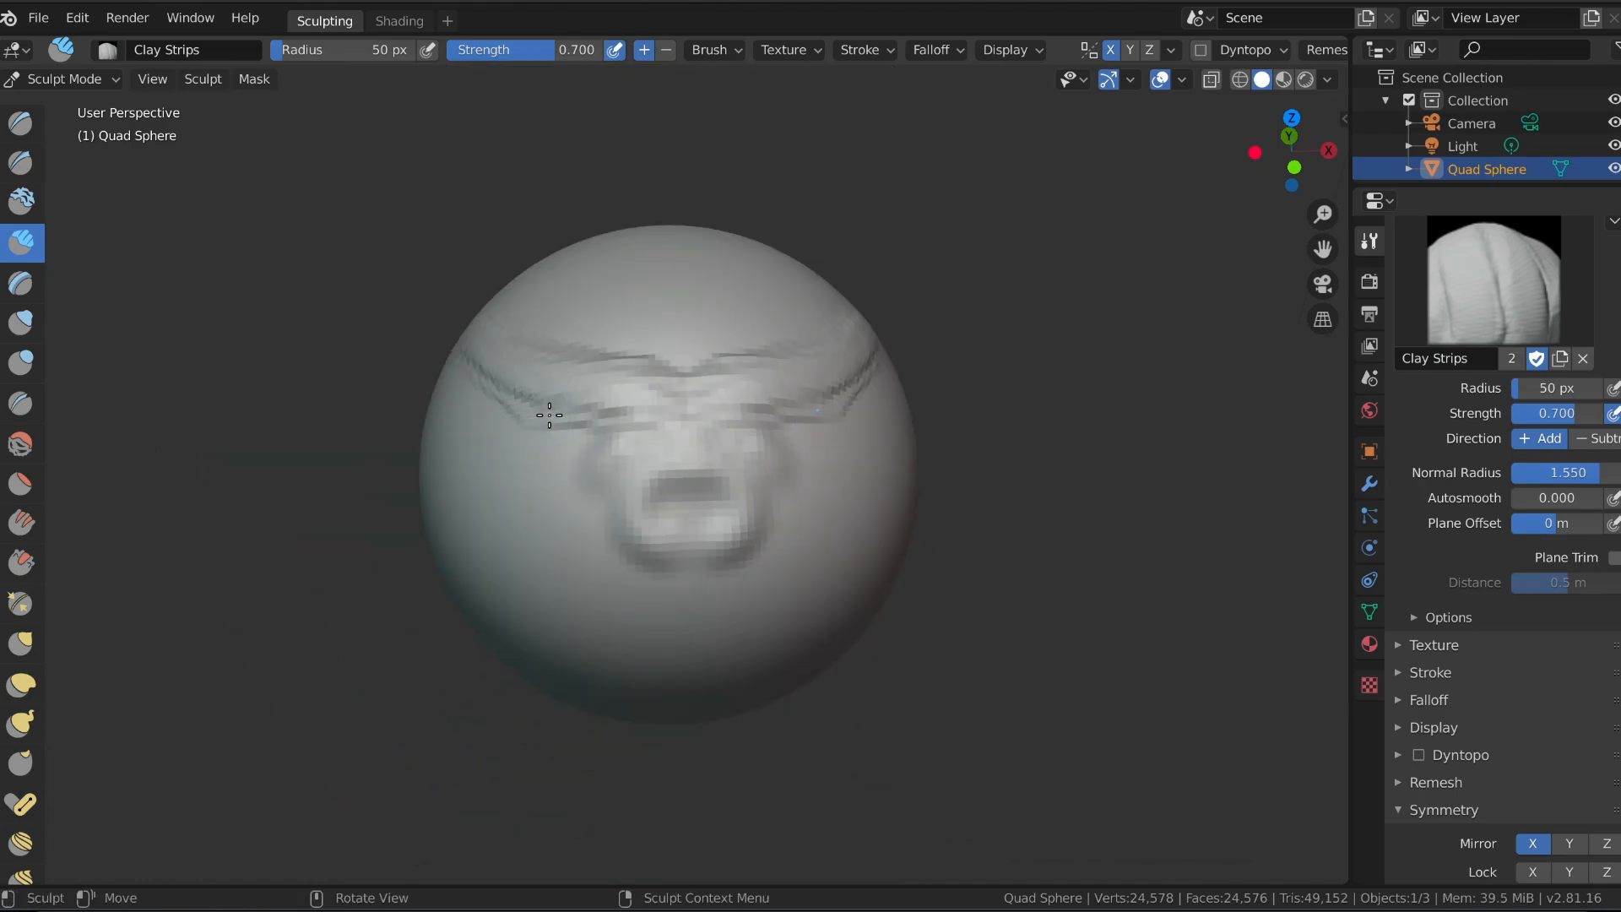
mouse_move(602, 390)
left_mouse_down()
mouse_move(548, 418)
mouse_move(498, 409)
mouse_move(627, 407)
mouse_move(405, 362)
mouse_move(496, 347)
mouse_move(481, 341)
mouse_move(493, 320)
mouse_move(475, 315)
left_mouse_up()
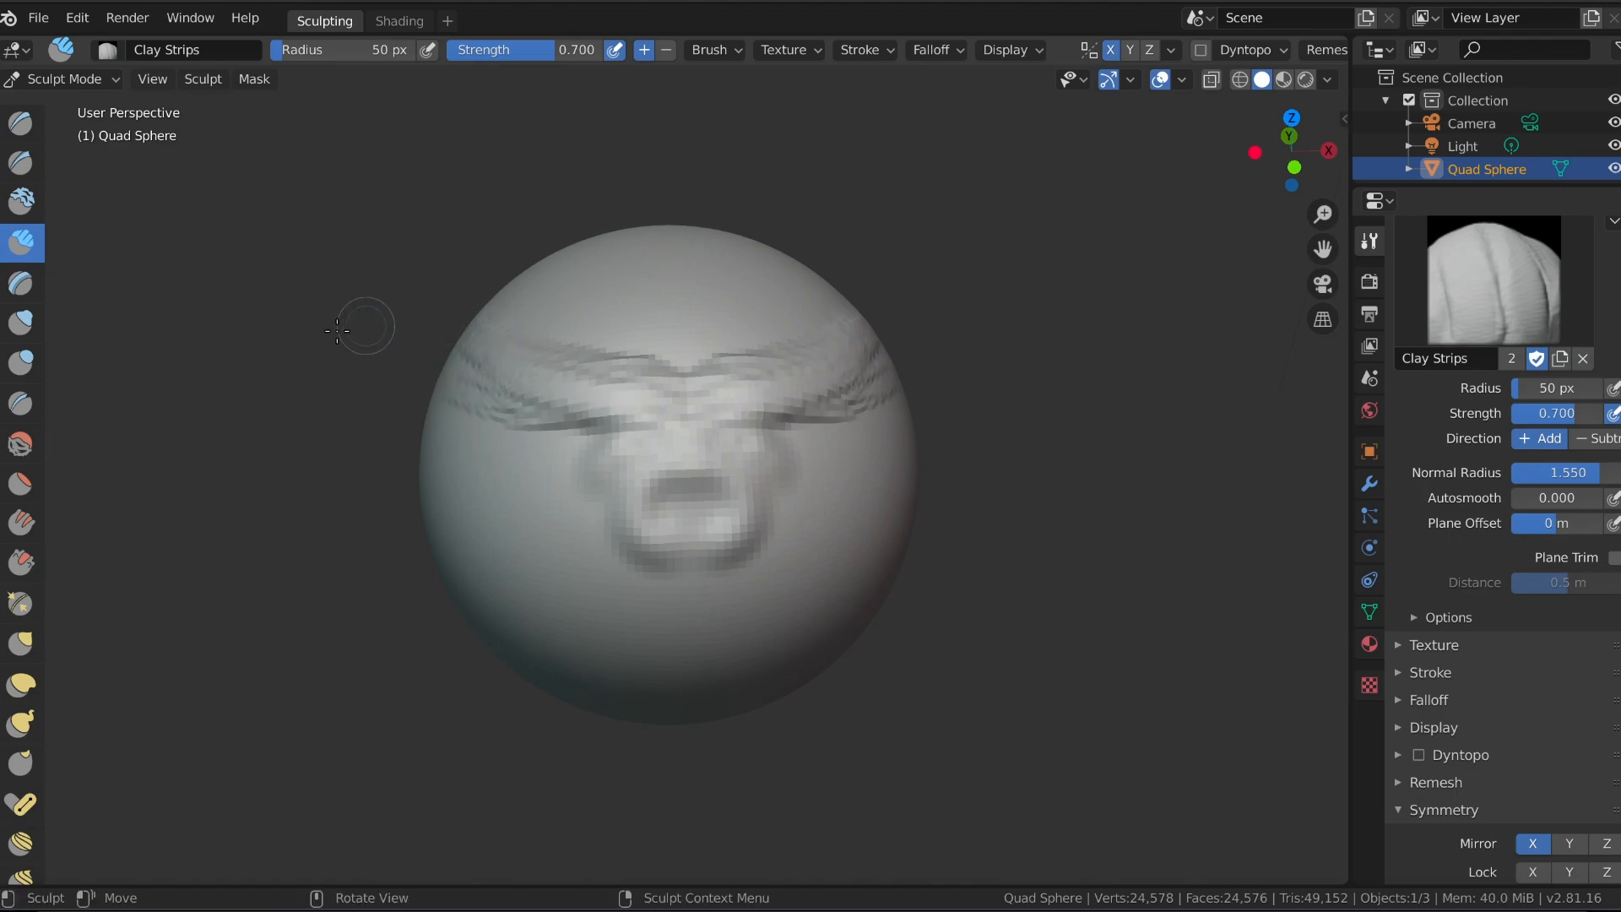
Raise thick ear-like slabs on both sides of the head with the Layer brush.
left_click(22, 285)
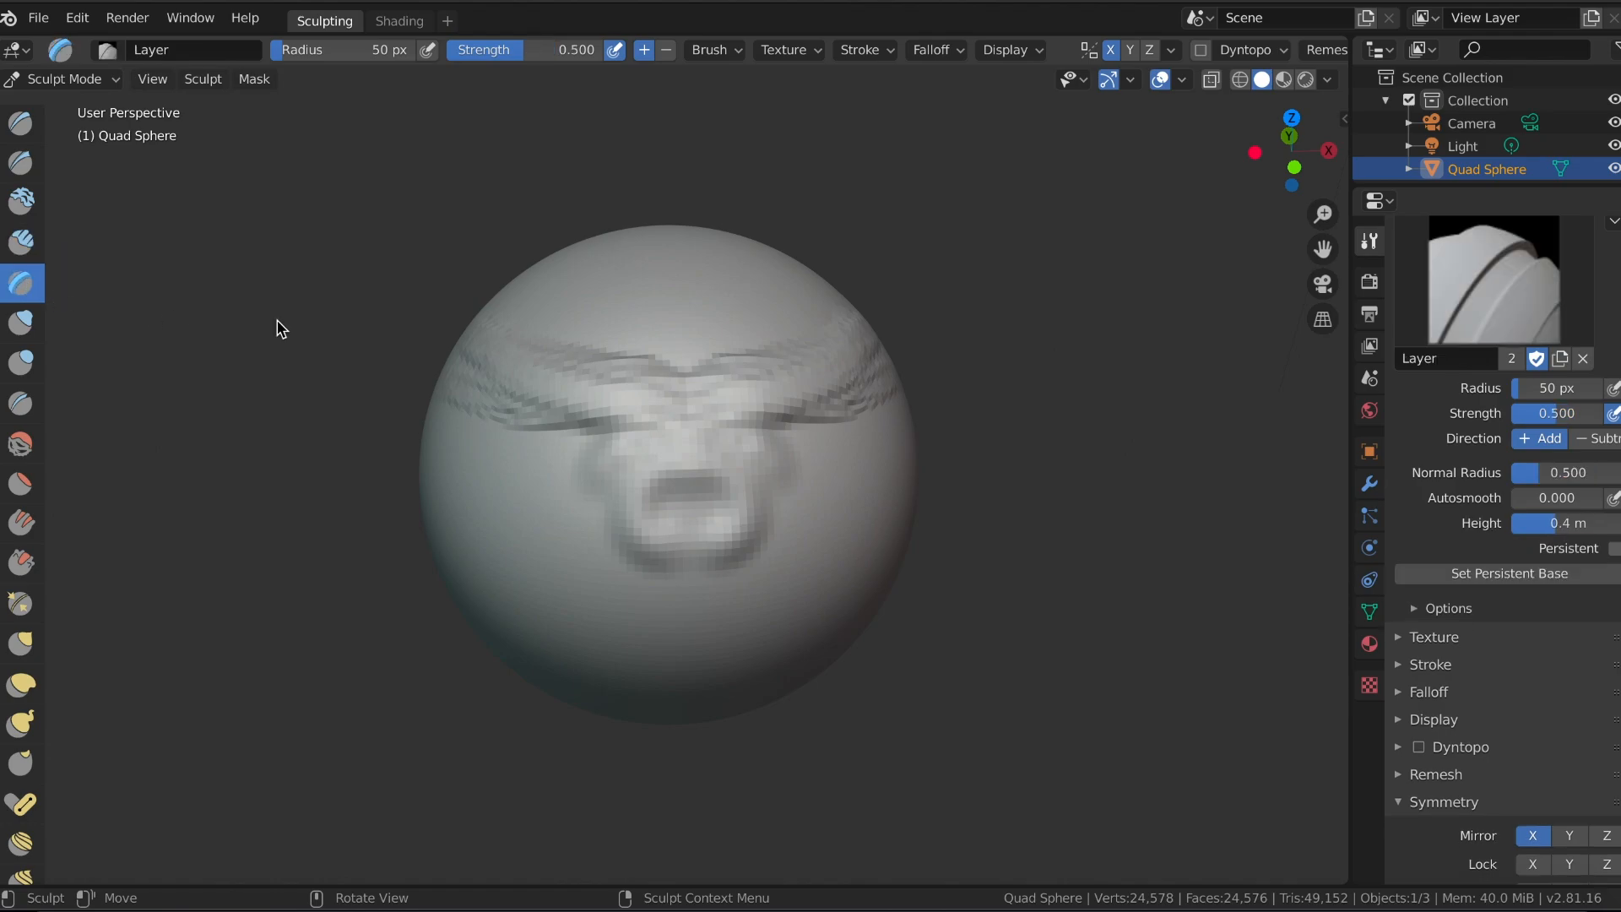
mouse_move(535, 308)
left_mouse_down()
mouse_move(532, 469)
mouse_move(557, 328)
left_mouse_up()
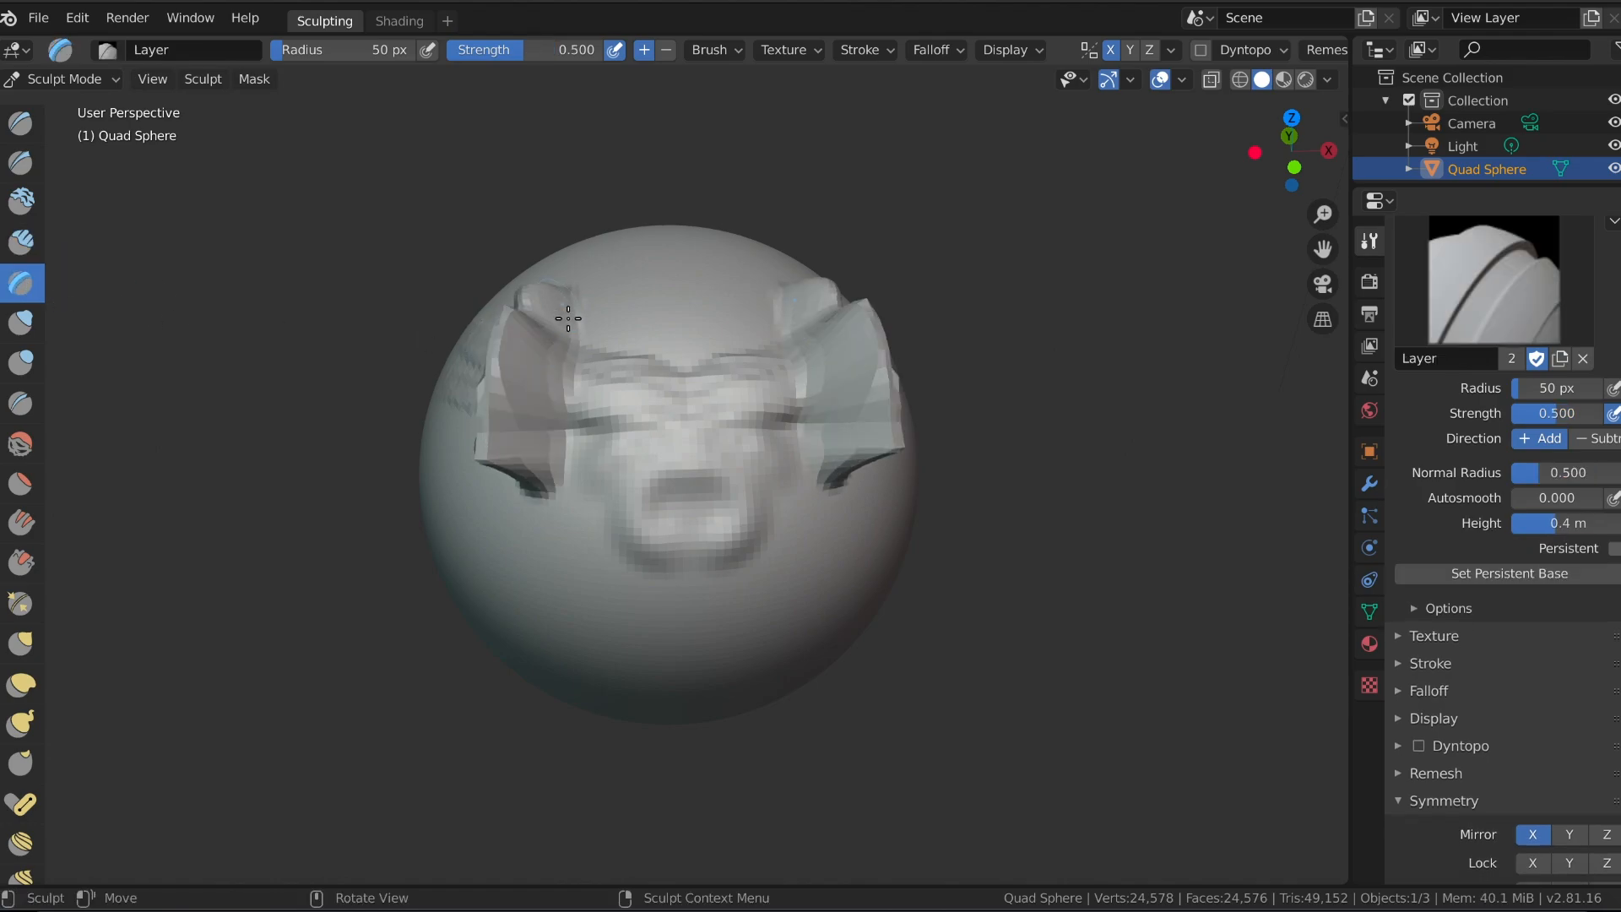
scroll(562, 334, "down", 2)
scroll(581, 363, "up", 3)
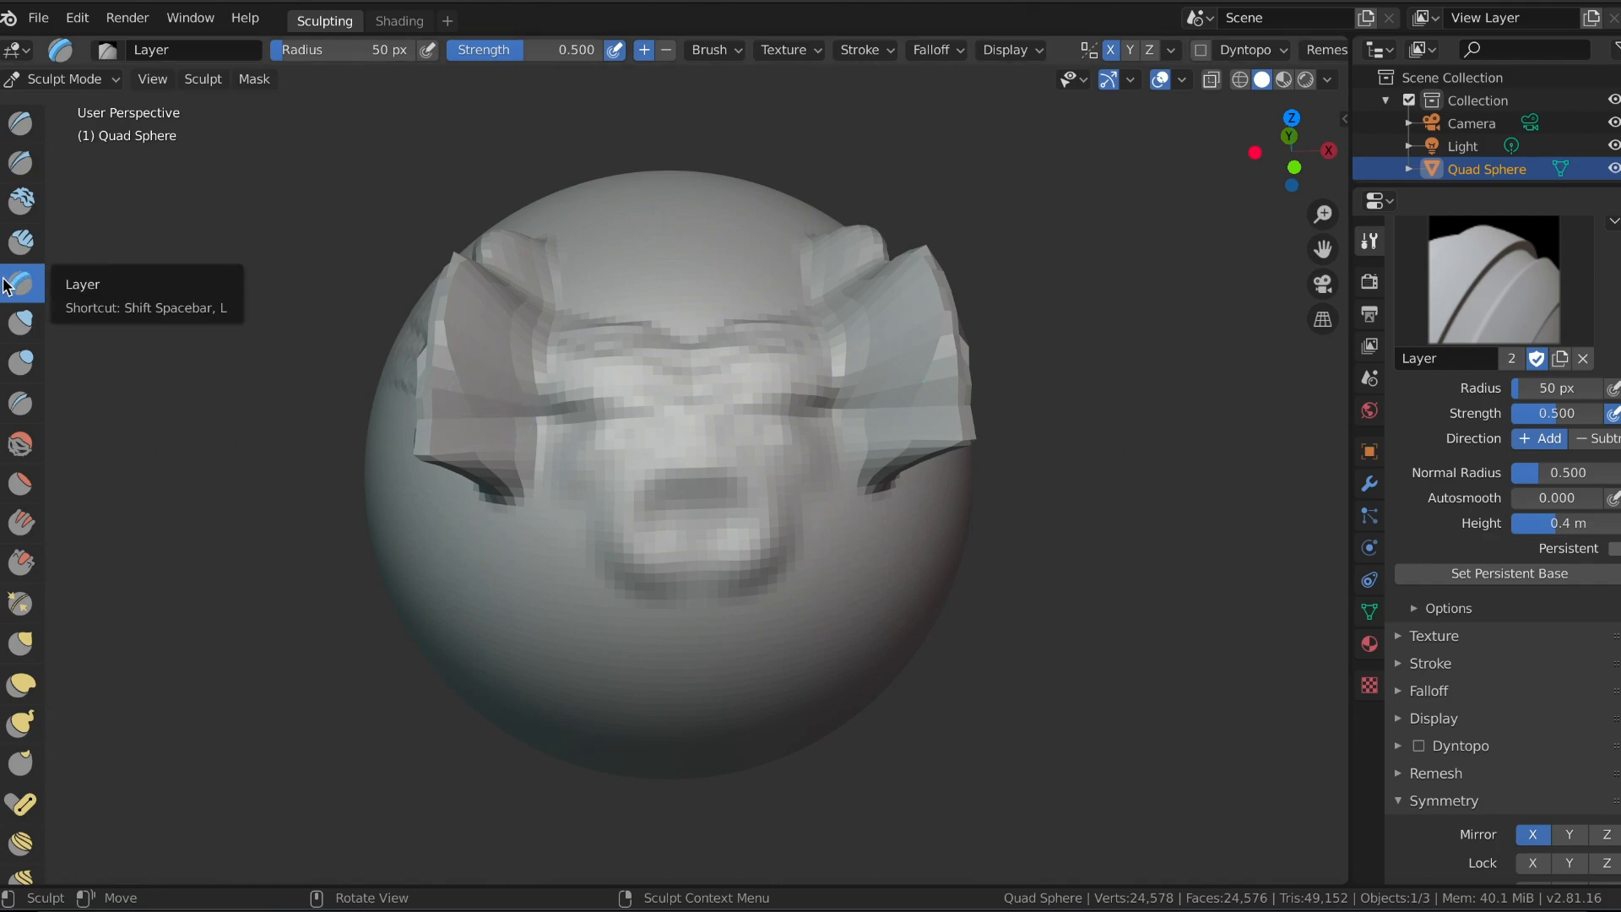
Swell the slabs on both sides of the head into rounded lobes with the Inflate/Deflate brush.
left_click(21, 324)
left_click_drag(463, 339, 488, 293)
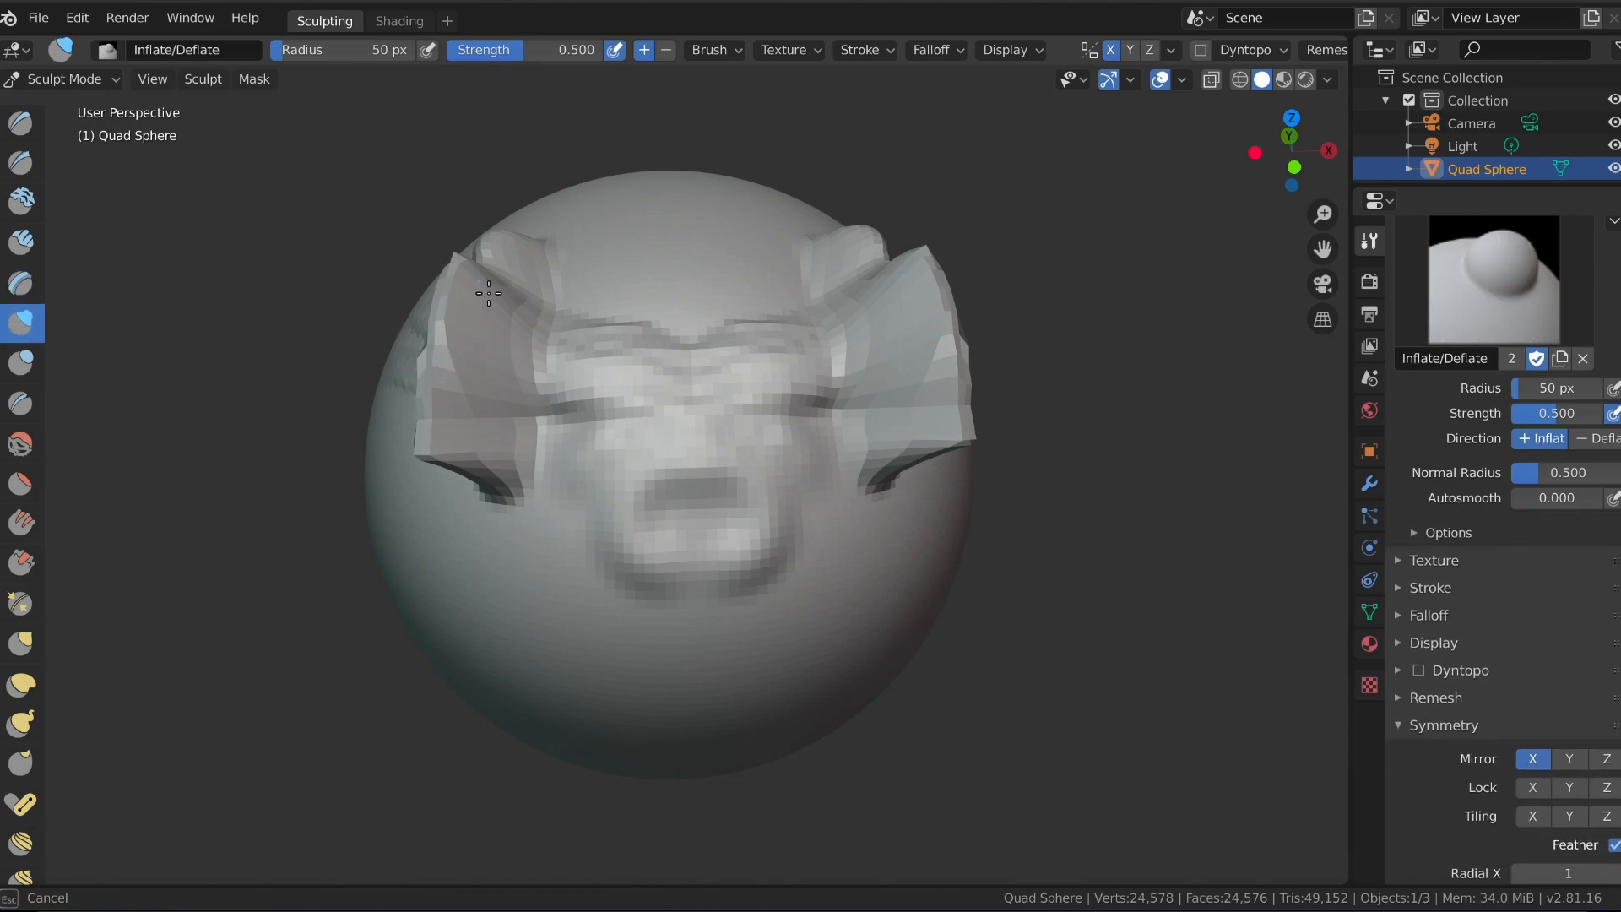
left_click_drag(804, 315, 809, 312)
scroll(951, 264, "down", 6)
mouse_move(738, 409)
left_mouse_down()
mouse_move(724, 447)
mouse_move(735, 401)
left_mouse_up()
key("KP_Decimal")
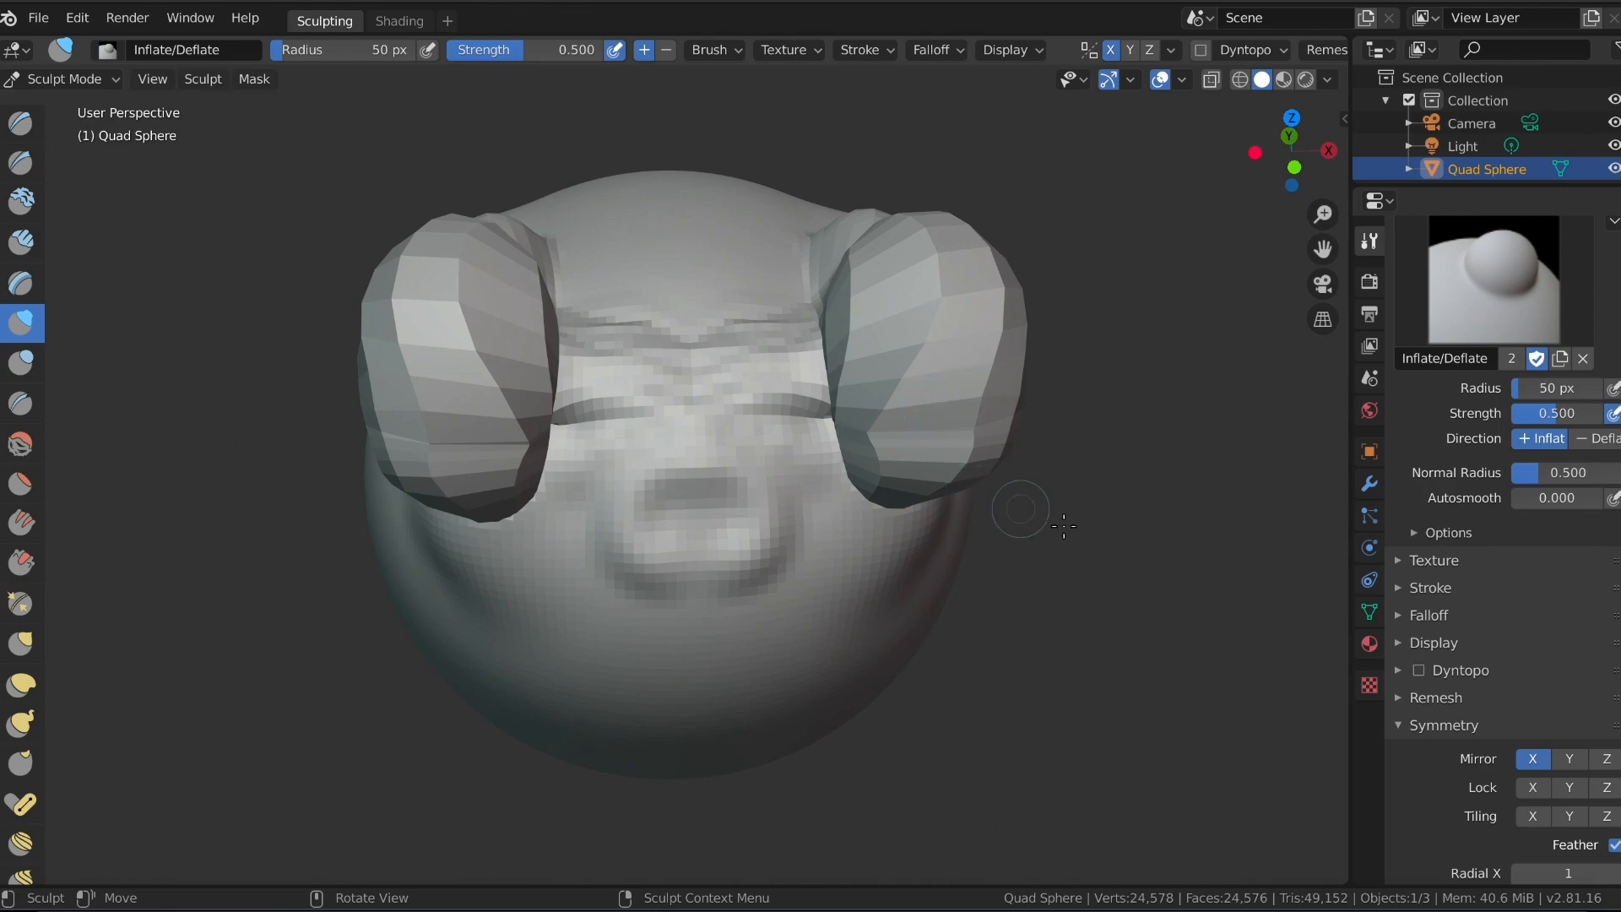
Build up a broad rounded bulge across the forehead between the two side lobes with the Blob brush.
scroll(1064, 526, "up", 4)
scroll(985, 535, "down", 8)
mouse_move(1047, 430)
middle_mouse_down()
mouse_move(1005, 432)
mouse_move(995, 351)
mouse_move(1031, 391)
mouse_move(1027, 453)
mouse_move(1144, 374)
mouse_move(977, 445)
mouse_move(980, 405)
mouse_move(1024, 448)
mouse_move(1067, 431)
middle_mouse_up()
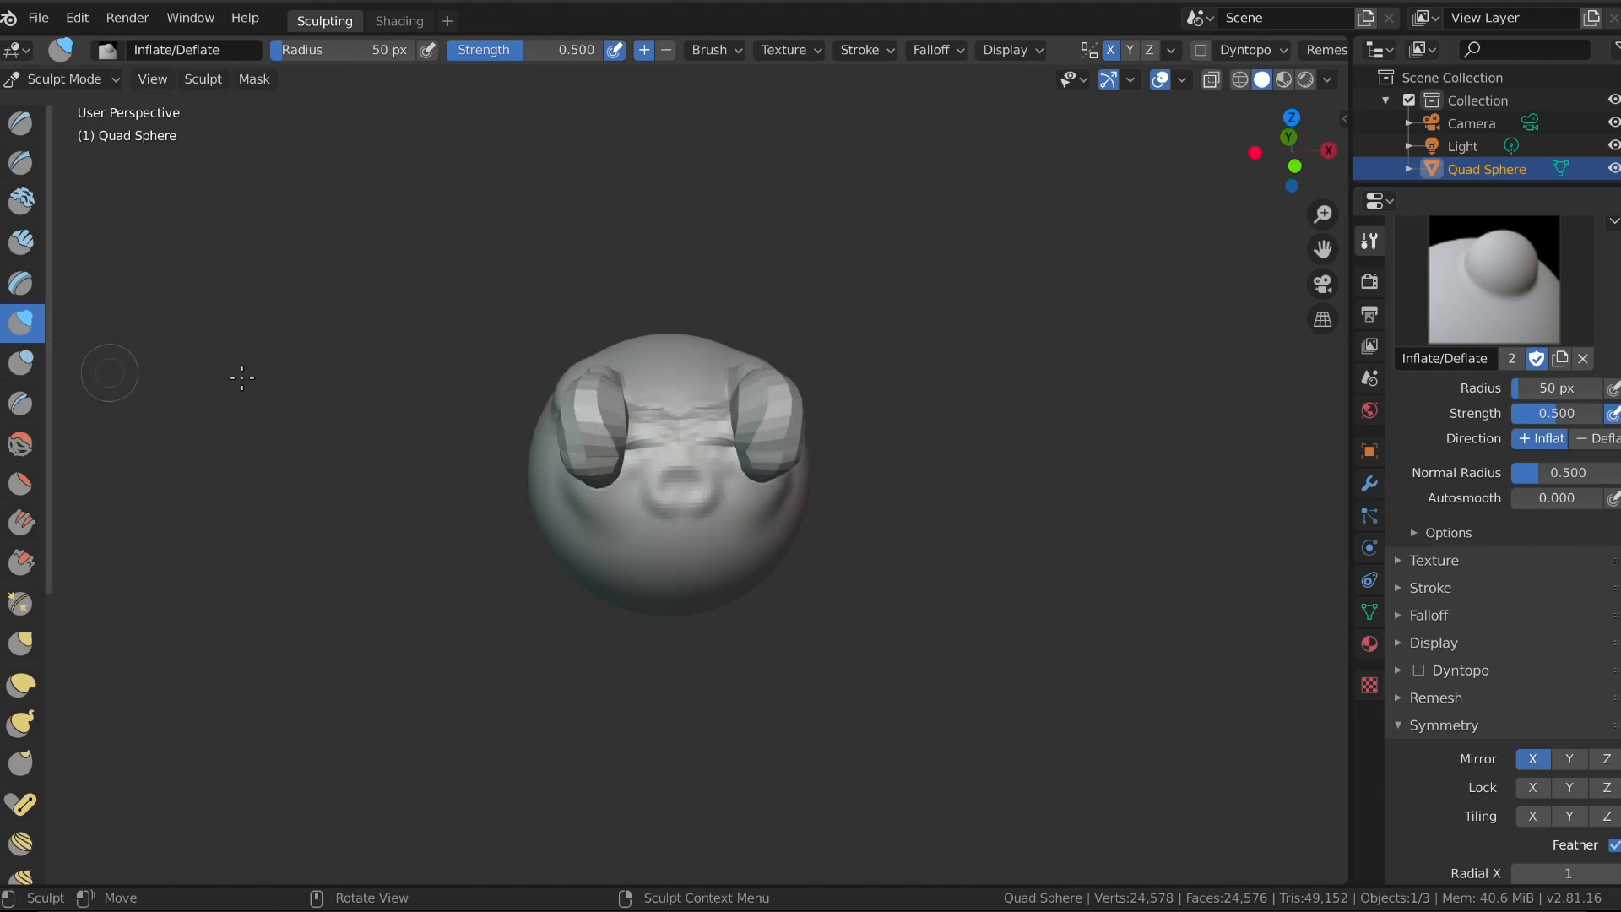
scroll(242, 377, "up", 5)
left_click(20, 362)
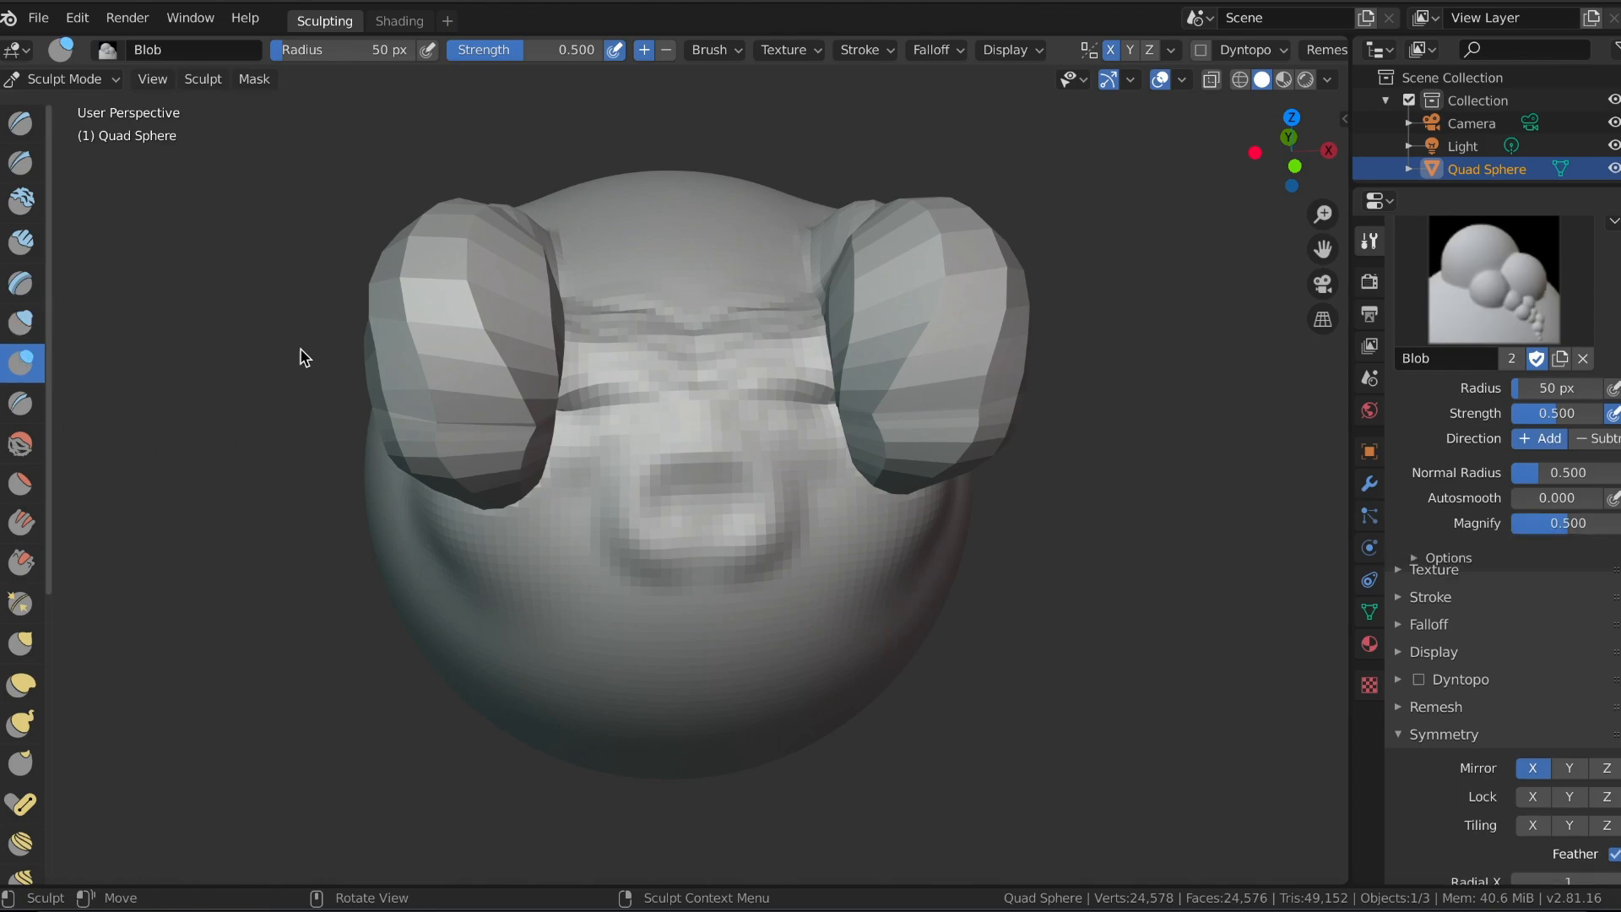
mouse_move(644, 246)
left_mouse_down()
mouse_move(633, 271)
mouse_move(608, 224)
mouse_move(637, 236)
left_mouse_up()
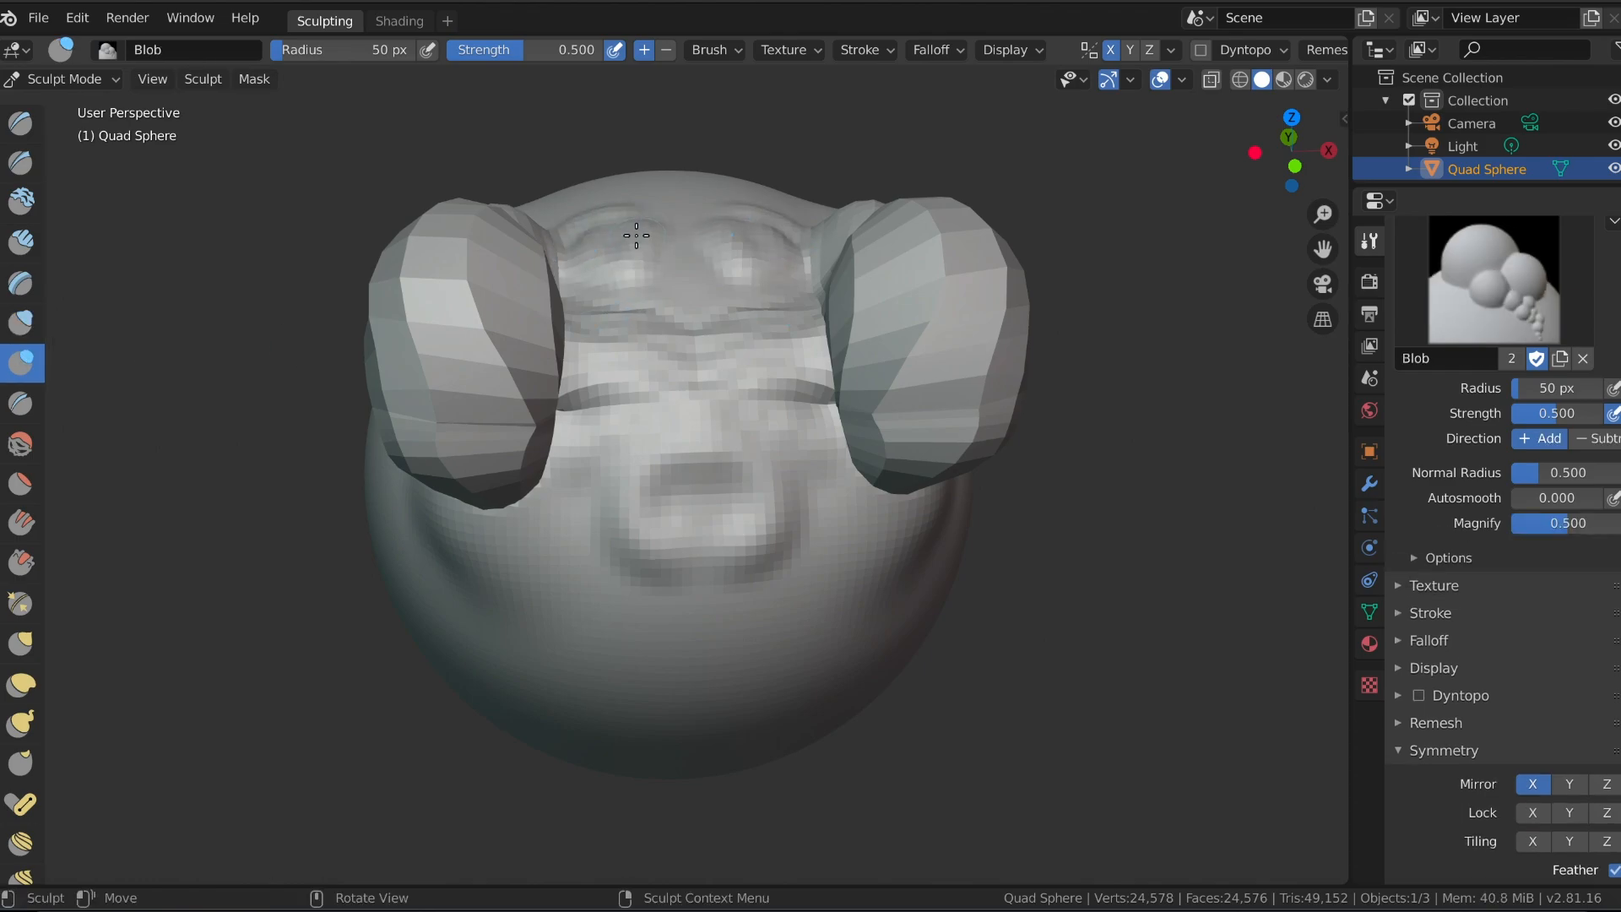
scroll(636, 235, "down", 8)
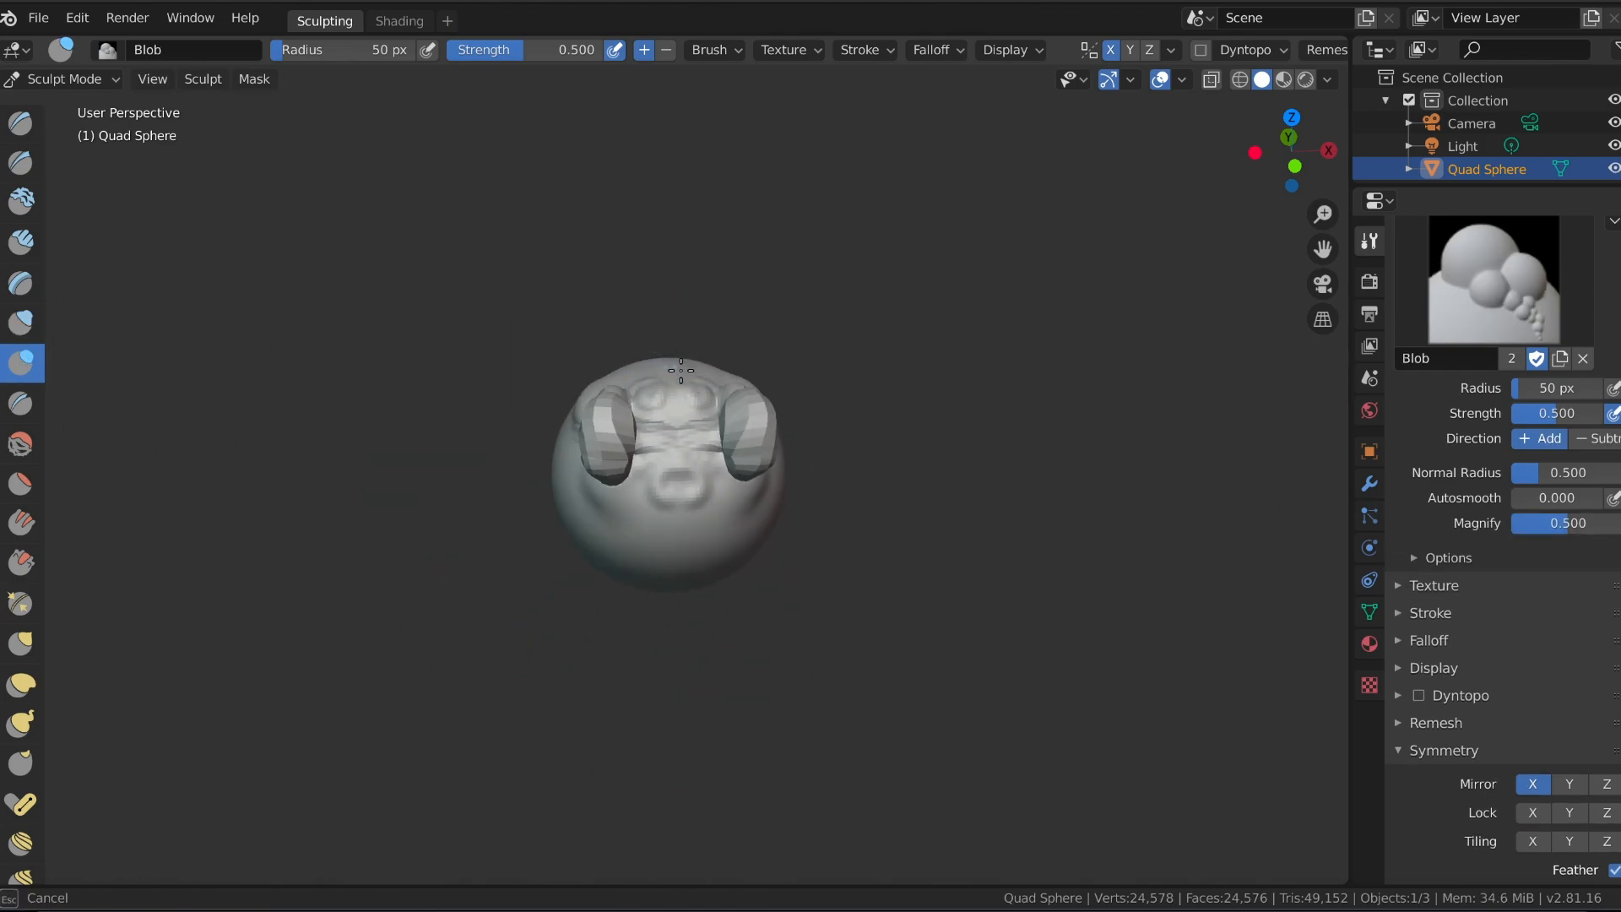
mouse_move(680, 370)
left_mouse_down()
mouse_move(662, 380)
mouse_move(668, 405)
left_mouse_up()
scroll(809, 385, "down", 1)
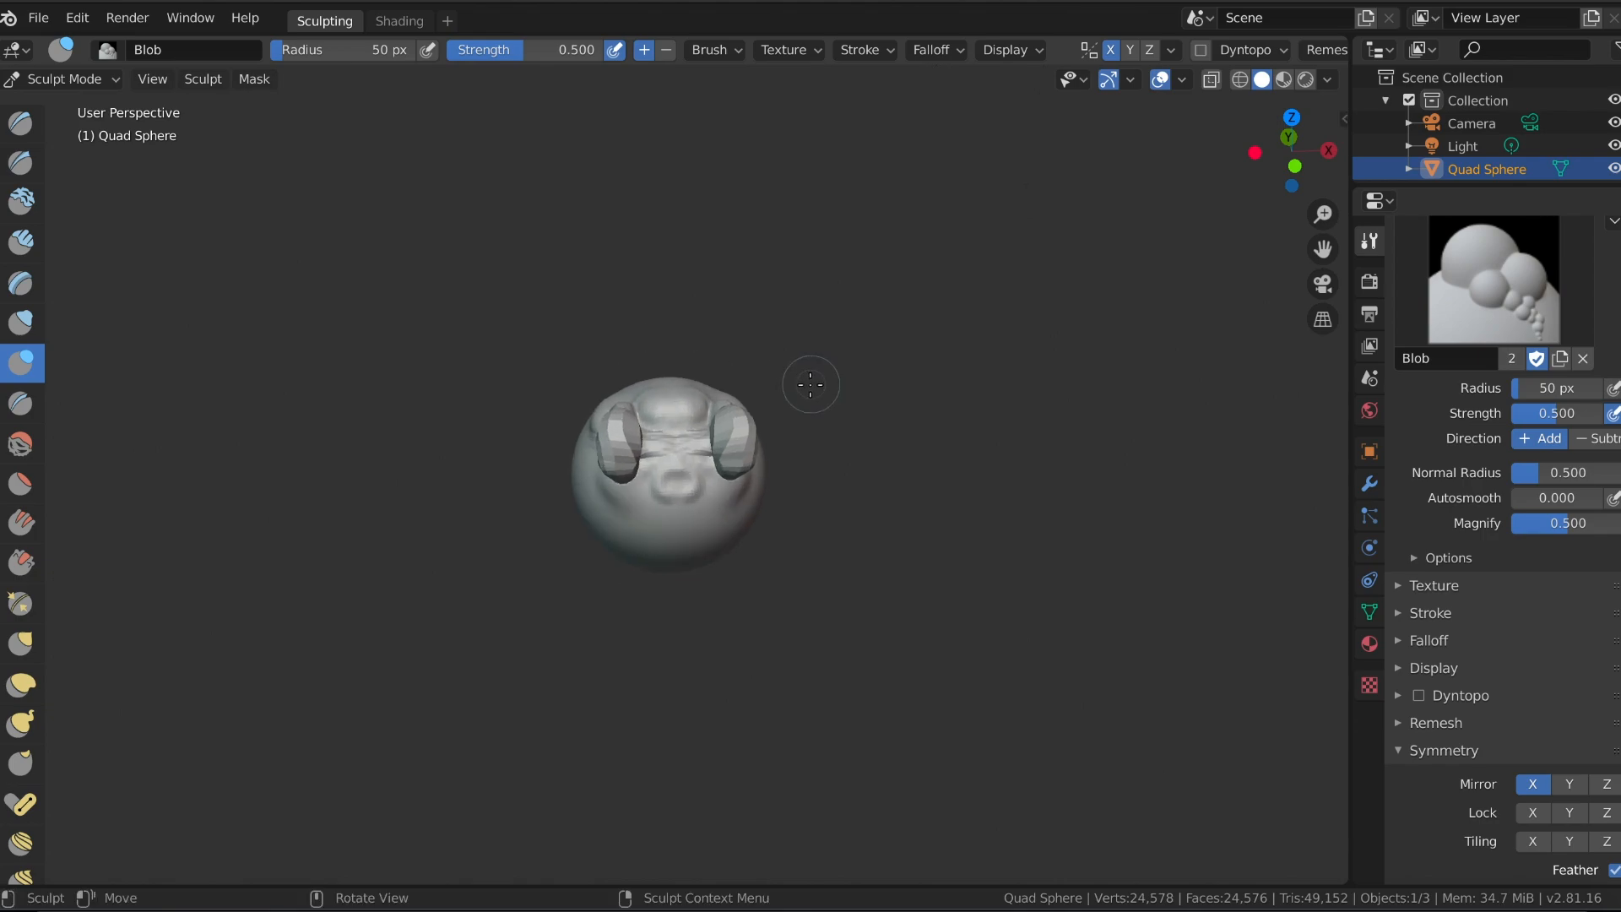
scroll(810, 385, "up", 5)
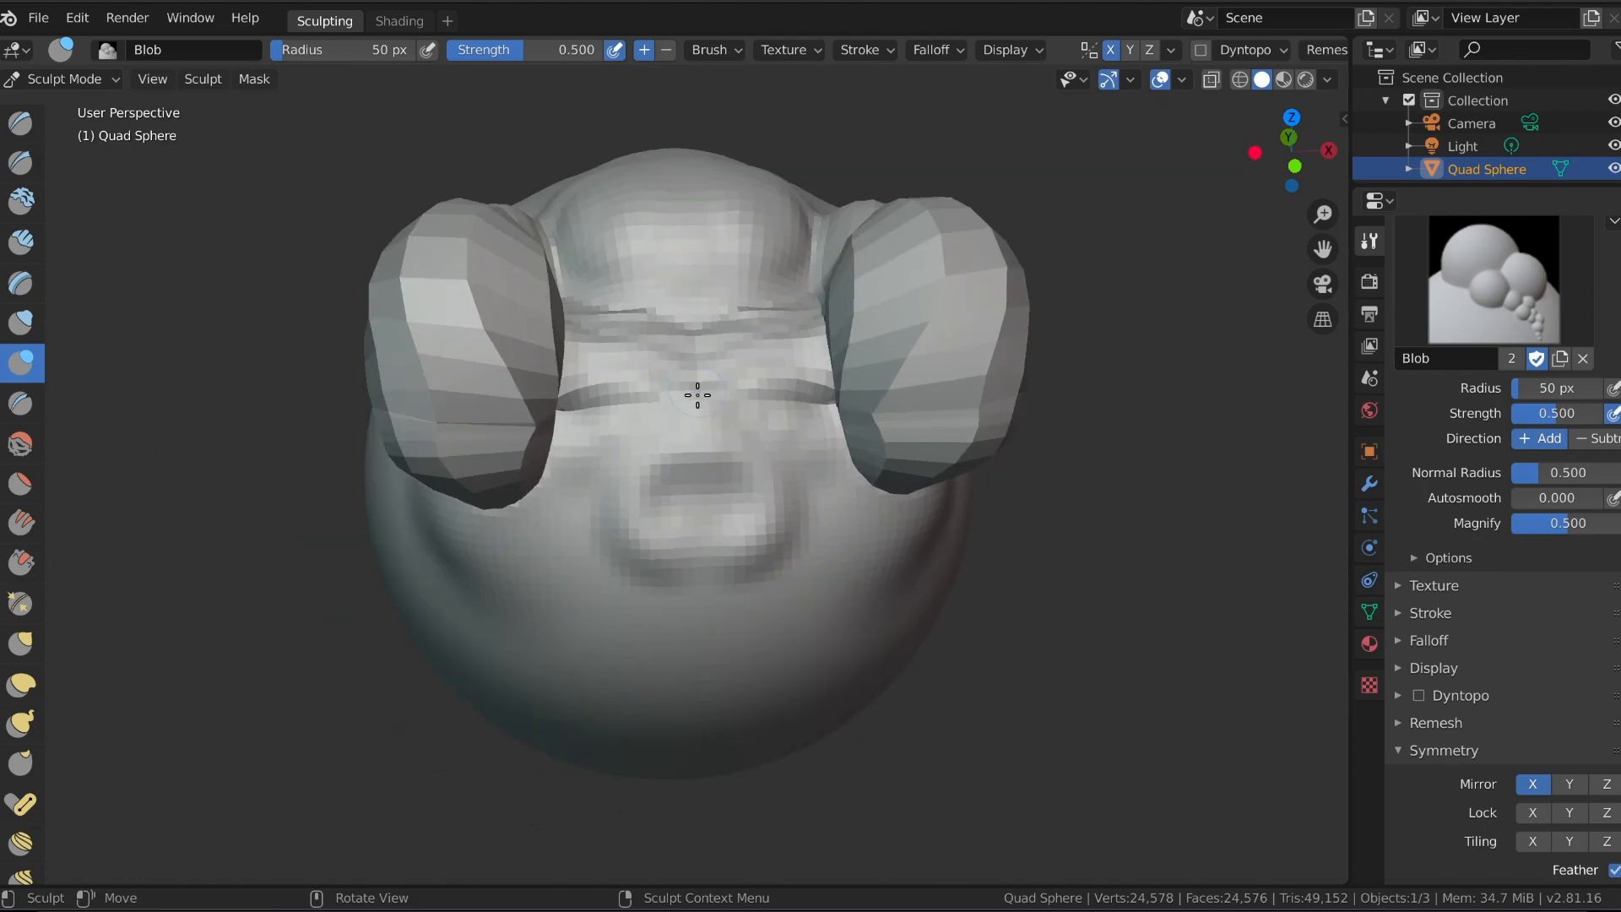
Examine the forehead bulge, brow ridges and side lobes from the front, from above and at an angle.
scroll(756, 597, "down", 4)
mouse_move(872, 366)
middle_mouse_down()
mouse_move(760, 318)
mouse_move(785, 543)
mouse_move(870, 327)
middle_mouse_up()
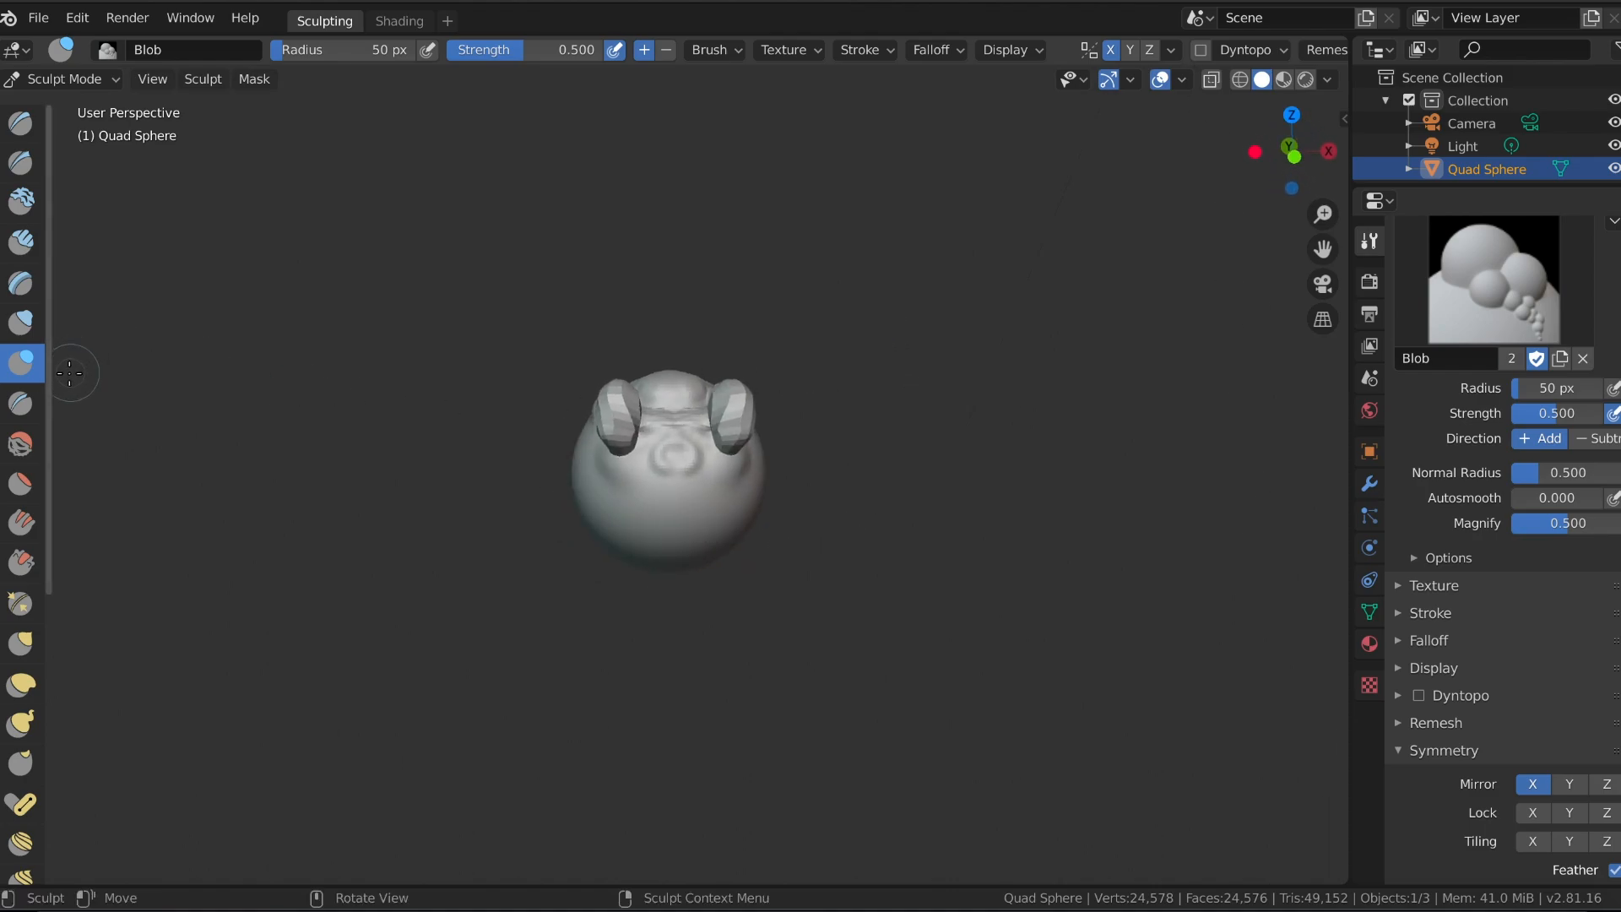
scroll(785, 293, "down", 4)
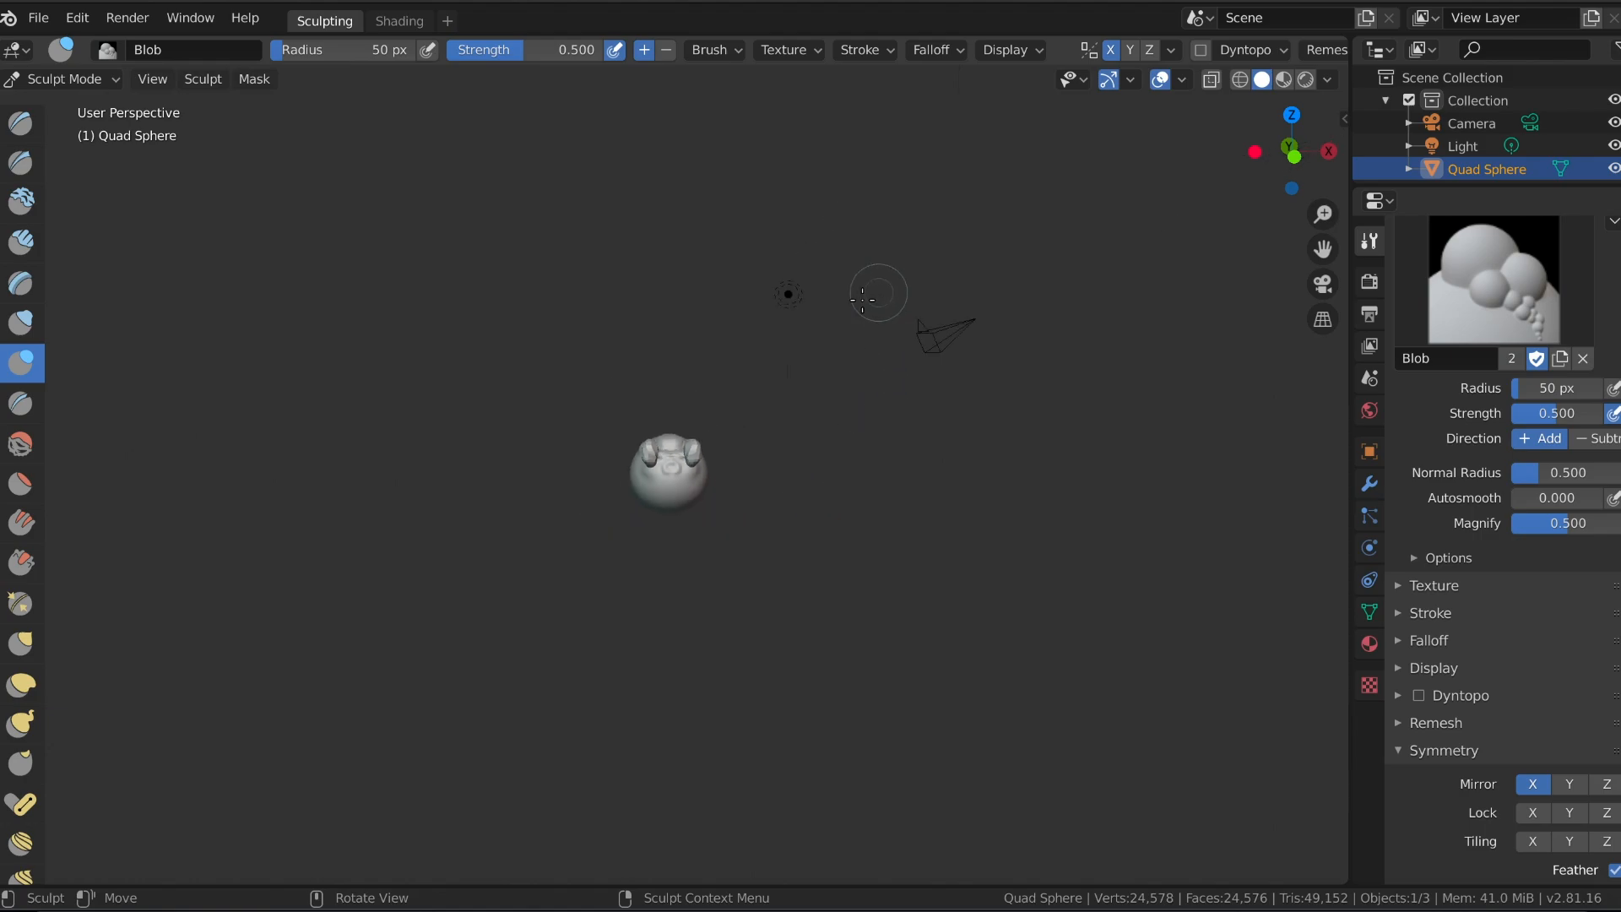
scroll(666, 439, "up", 10)
scroll(656, 438, "down", 1)
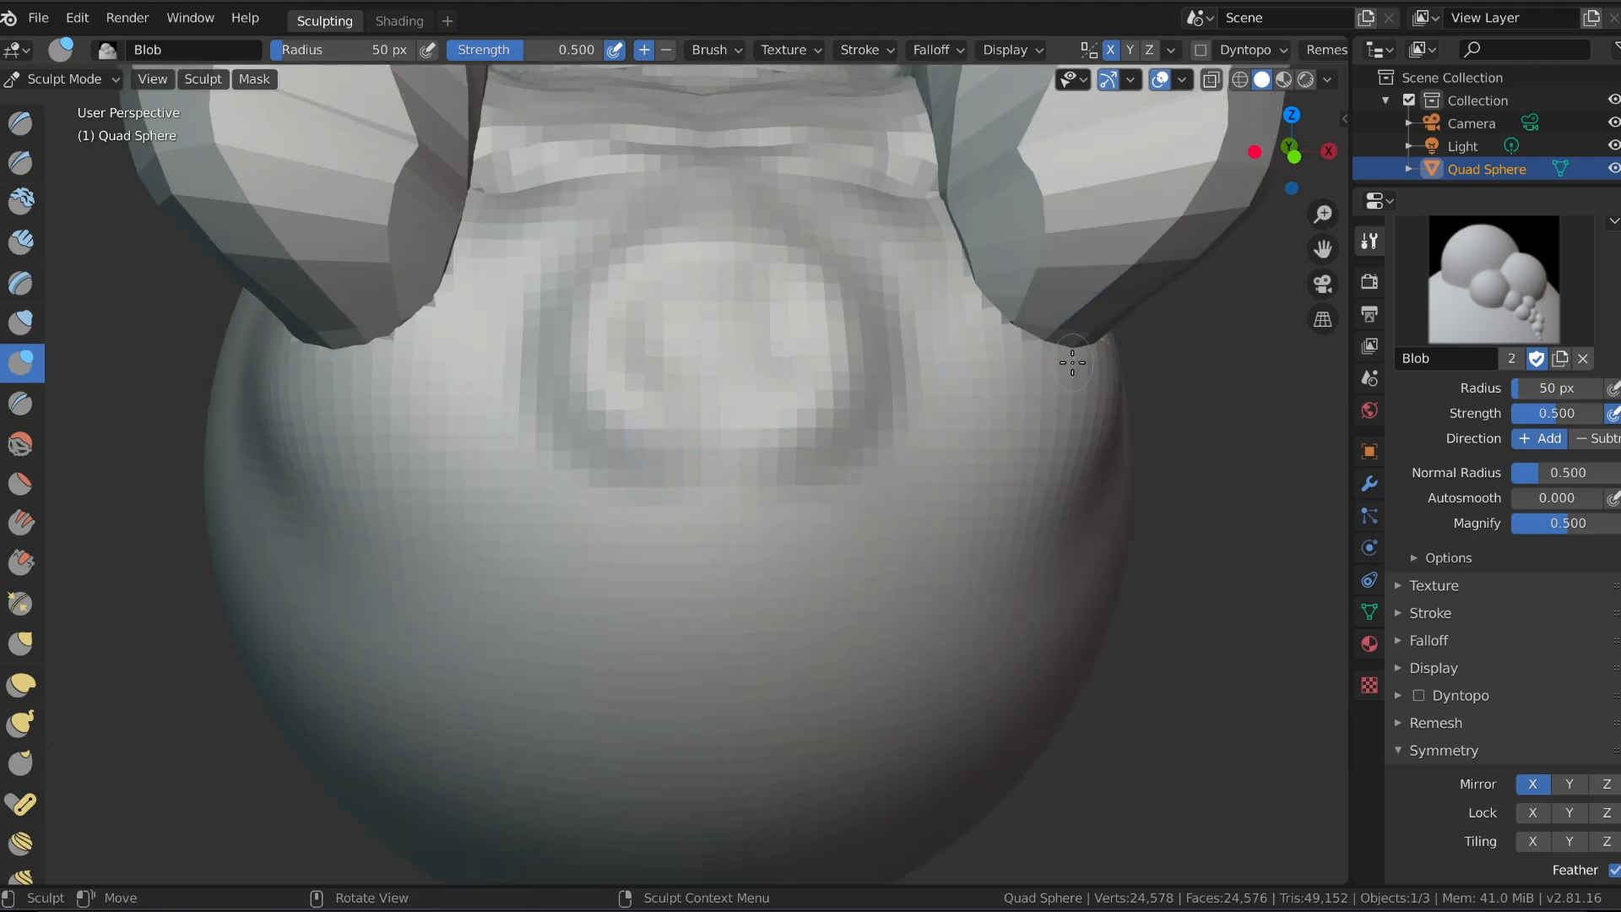
scroll(1135, 392, "down", 3)
mouse_move(1019, 287)
middle_mouse_down()
mouse_move(948, 405)
mouse_move(1078, 405)
mouse_move(894, 372)
middle_mouse_up()
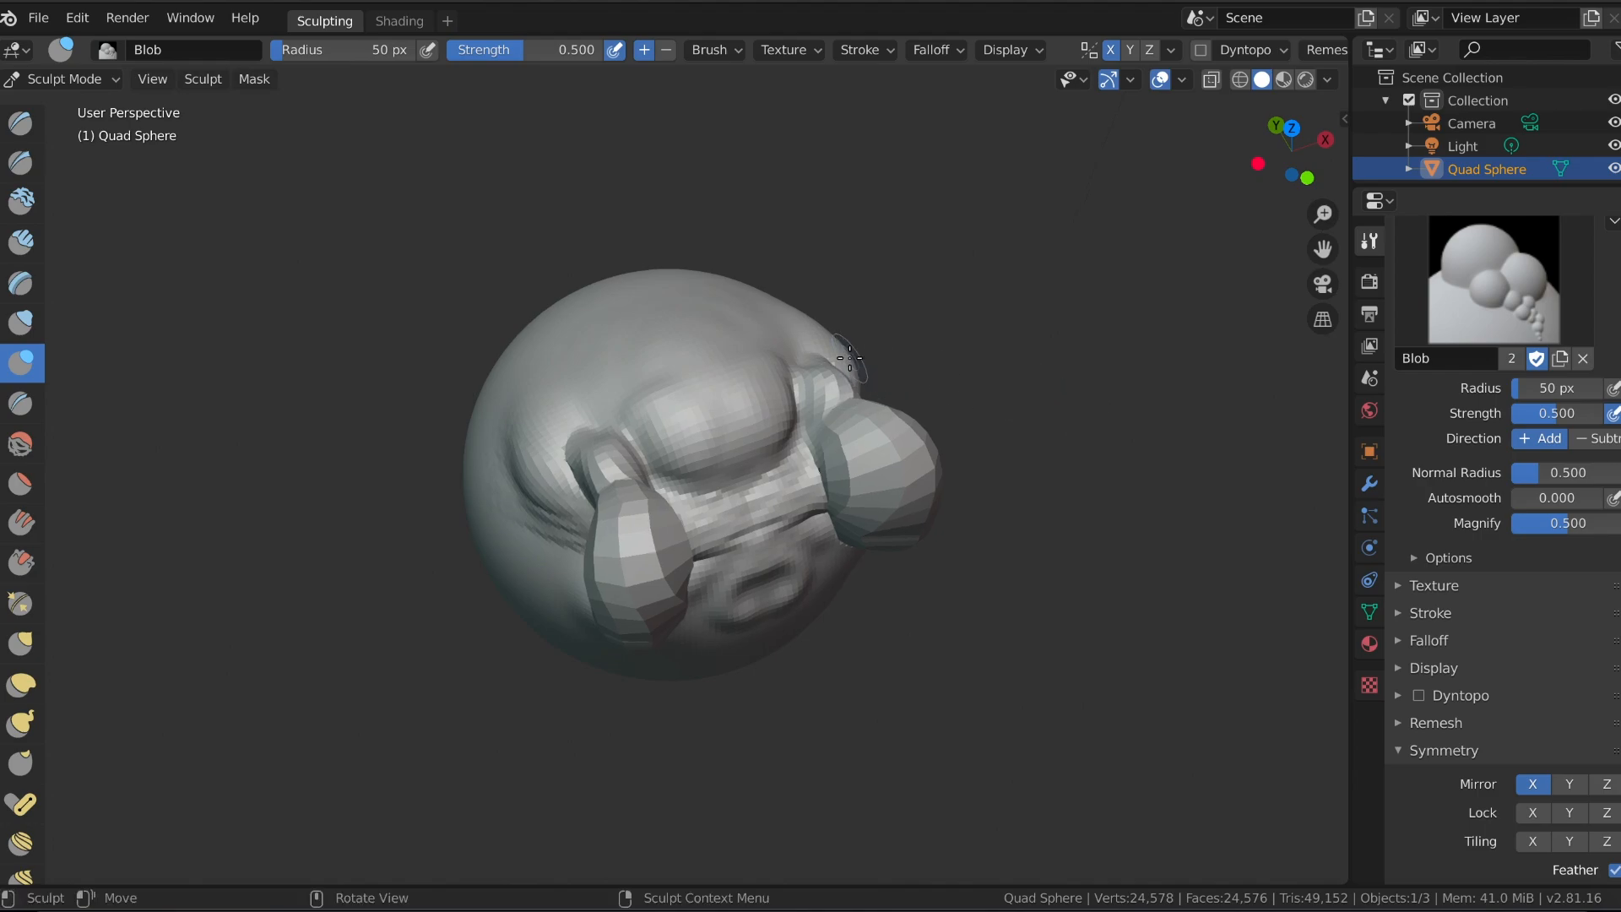
middle_click_drag(1006, 397, 926, 332)
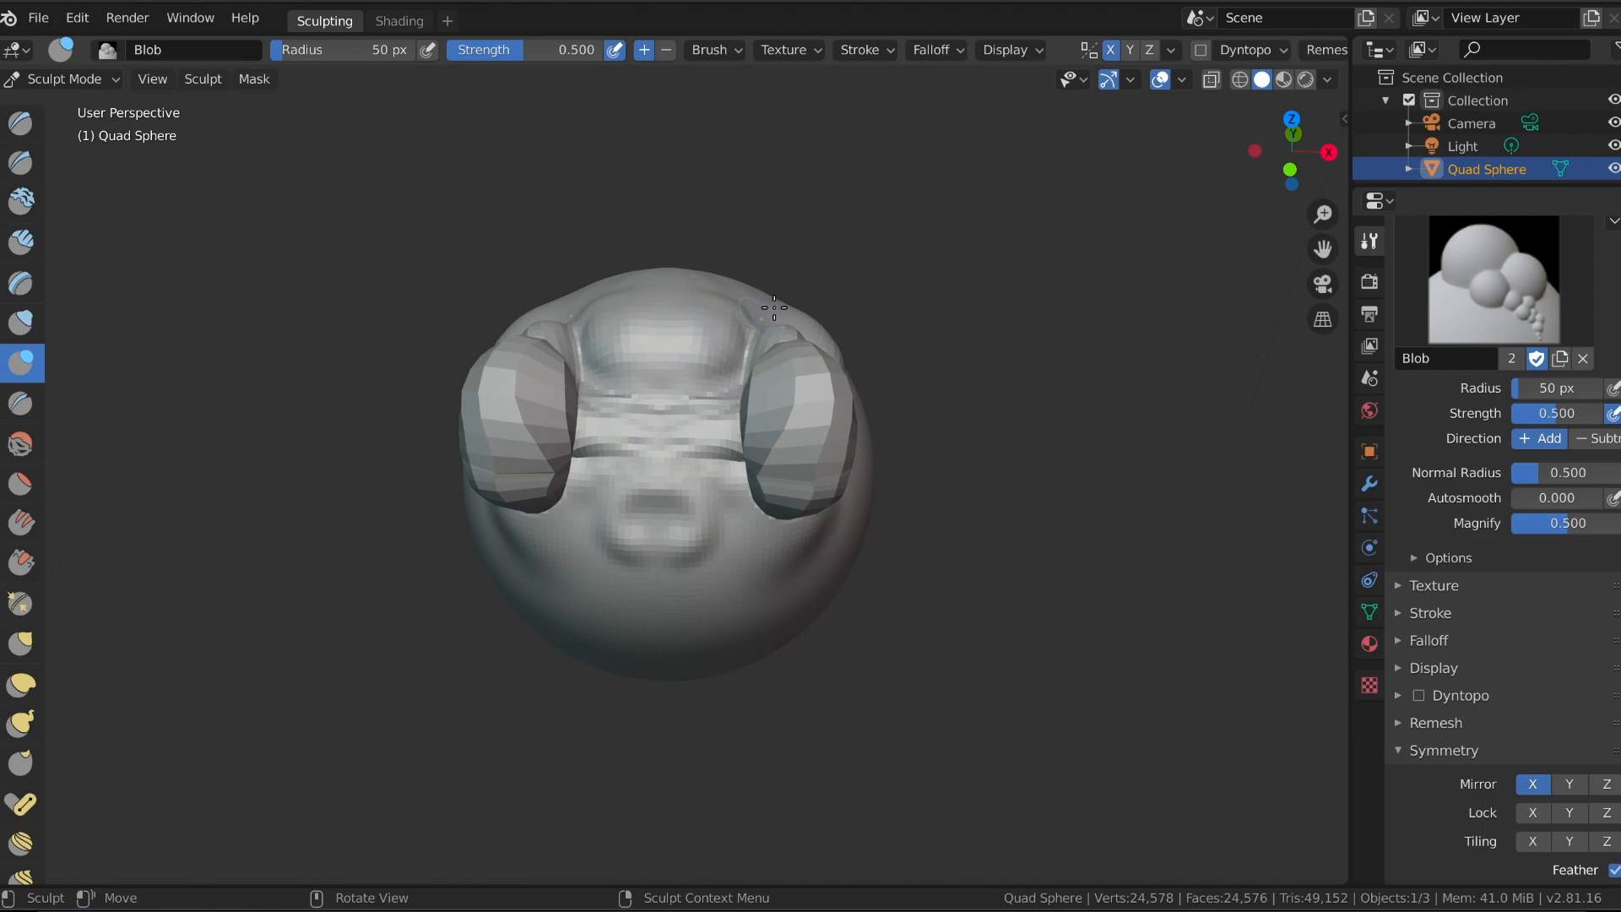
scroll(845, 268, "down", 4)
mouse_move(759, 253)
middle_mouse_down()
mouse_move(768, 279)
mouse_move(847, 329)
mouse_move(760, 260)
middle_mouse_up()
scroll(760, 261, "up", 3)
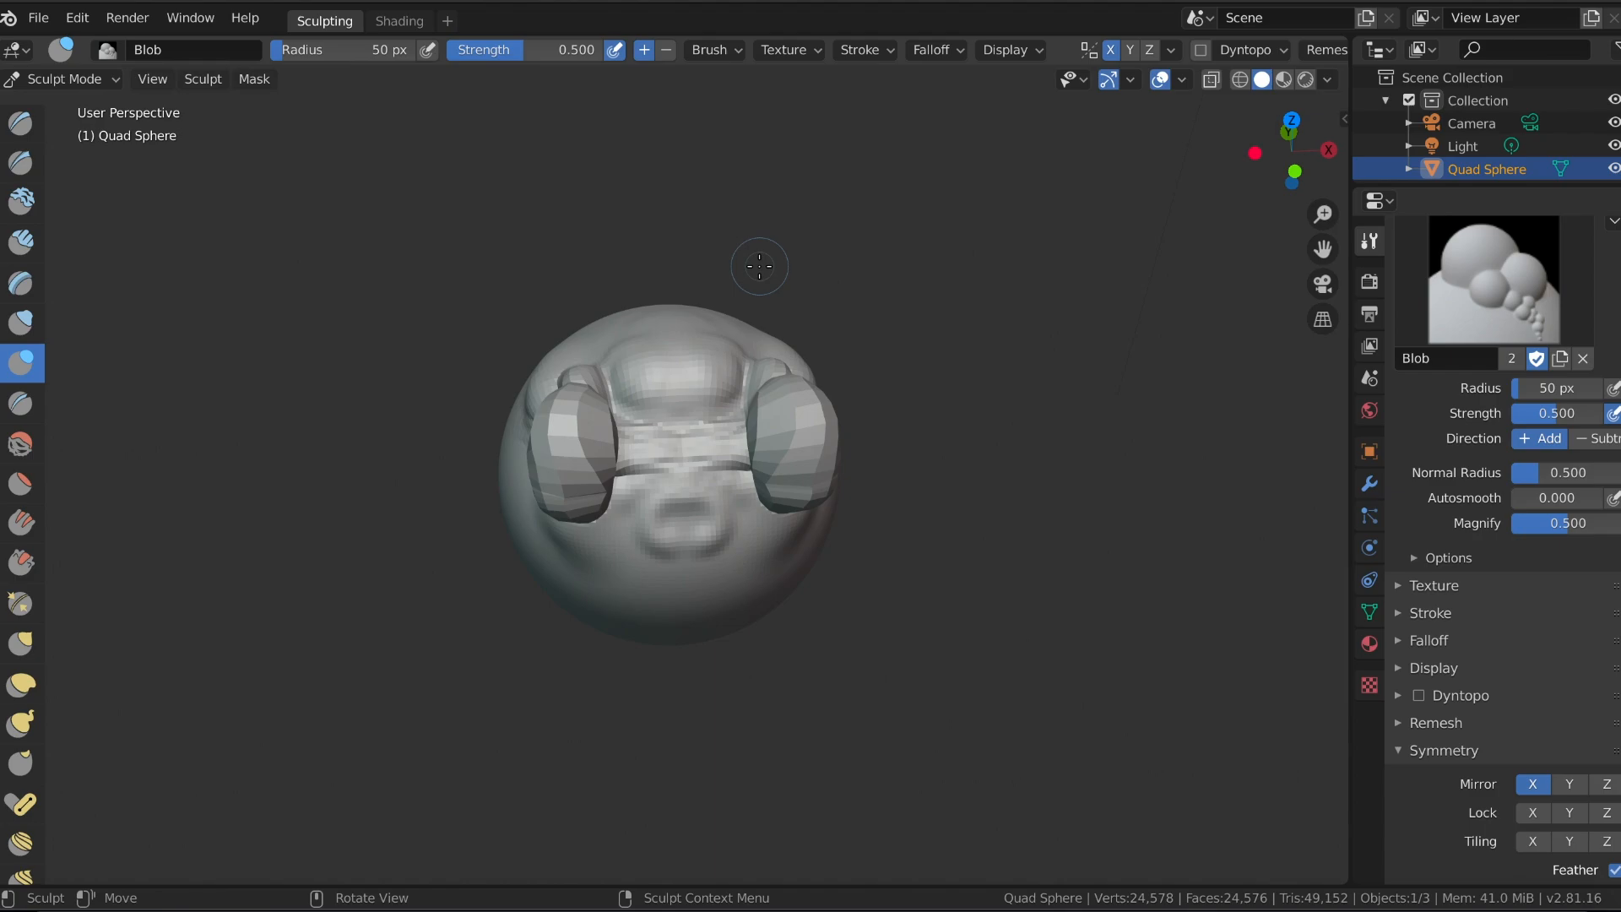
mouse_move(659, 246)
middle_mouse_down()
mouse_move(650, 359)
mouse_move(604, 388)
mouse_move(650, 253)
mouse_move(710, 246)
mouse_move(639, 303)
mouse_move(654, 283)
middle_mouse_up()
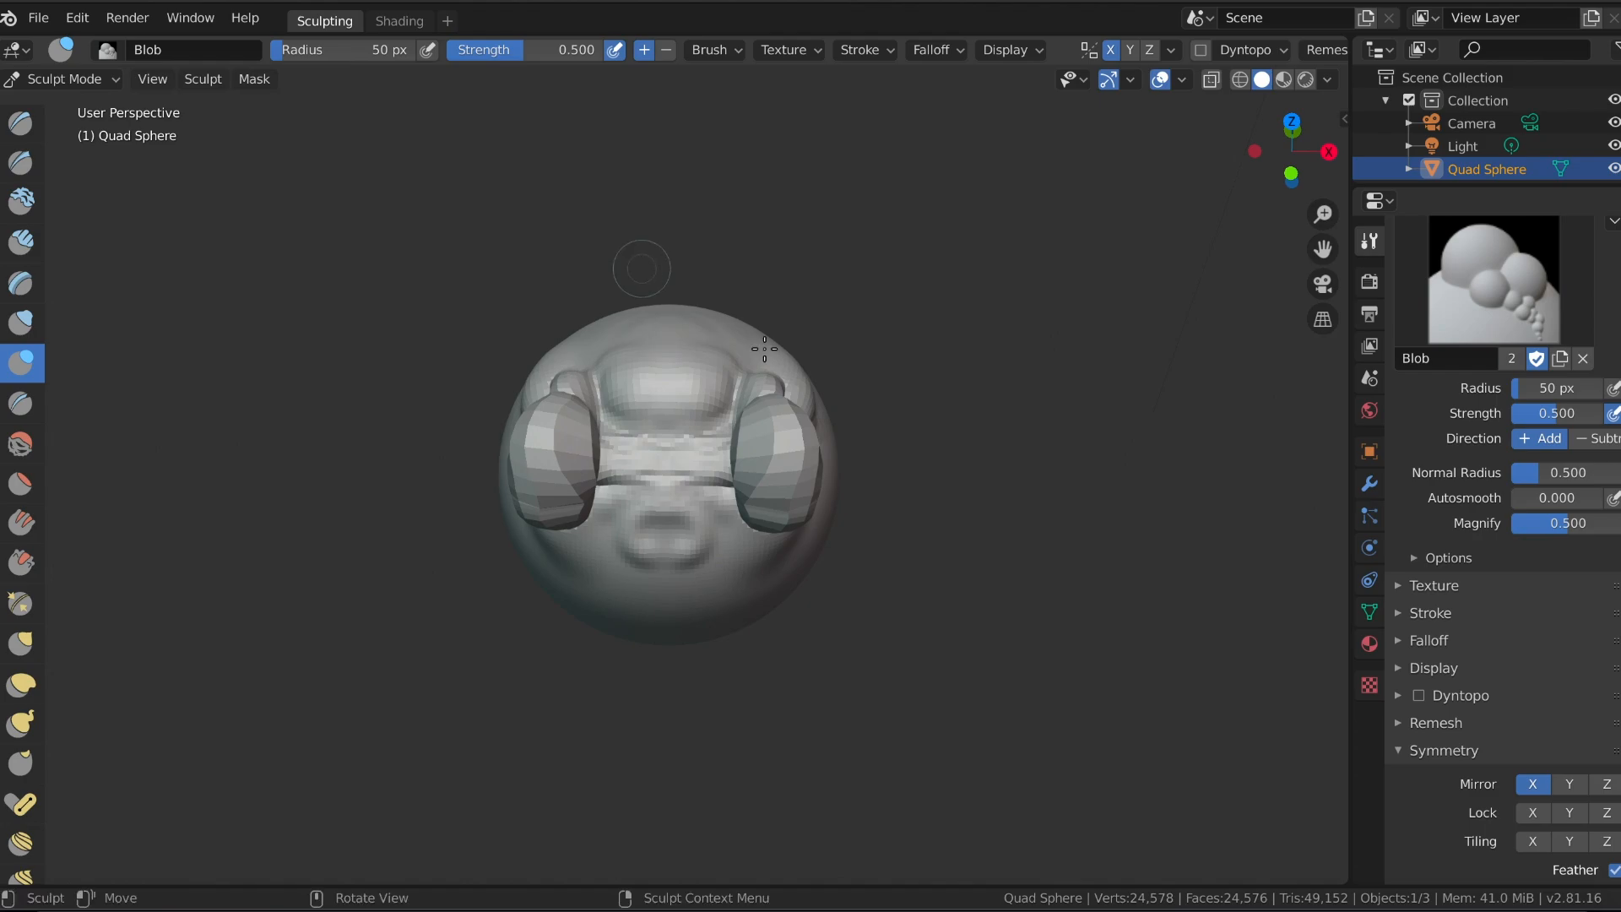
middle_click_drag(891, 426, 859, 463)
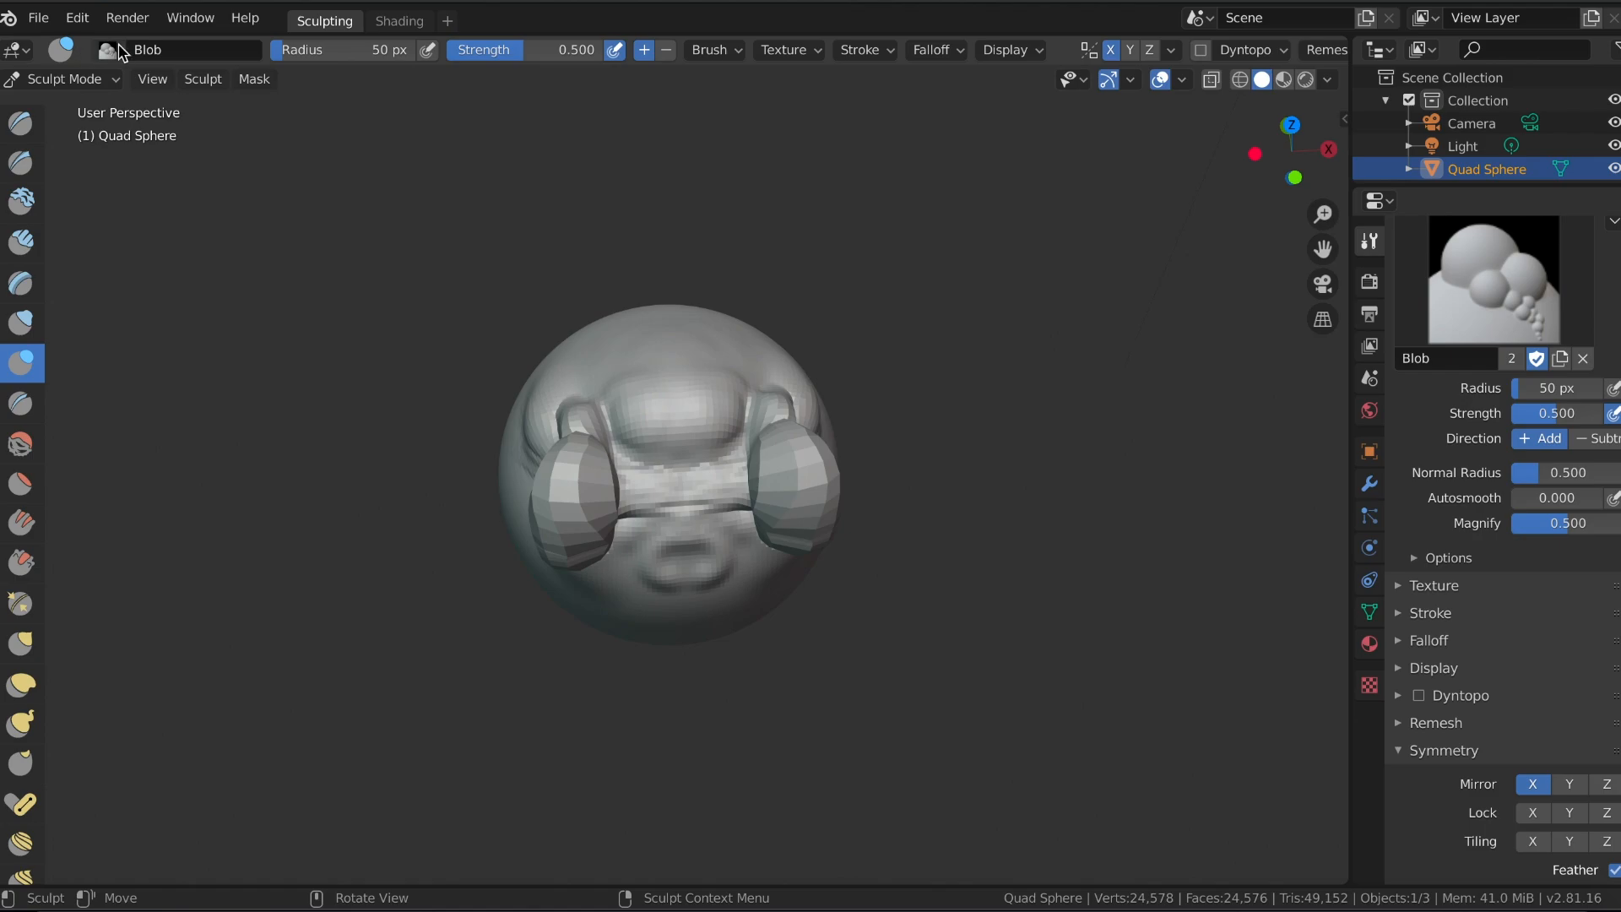
Look up the STL (.stl) format among the available export formats.
left_click(46, 27)
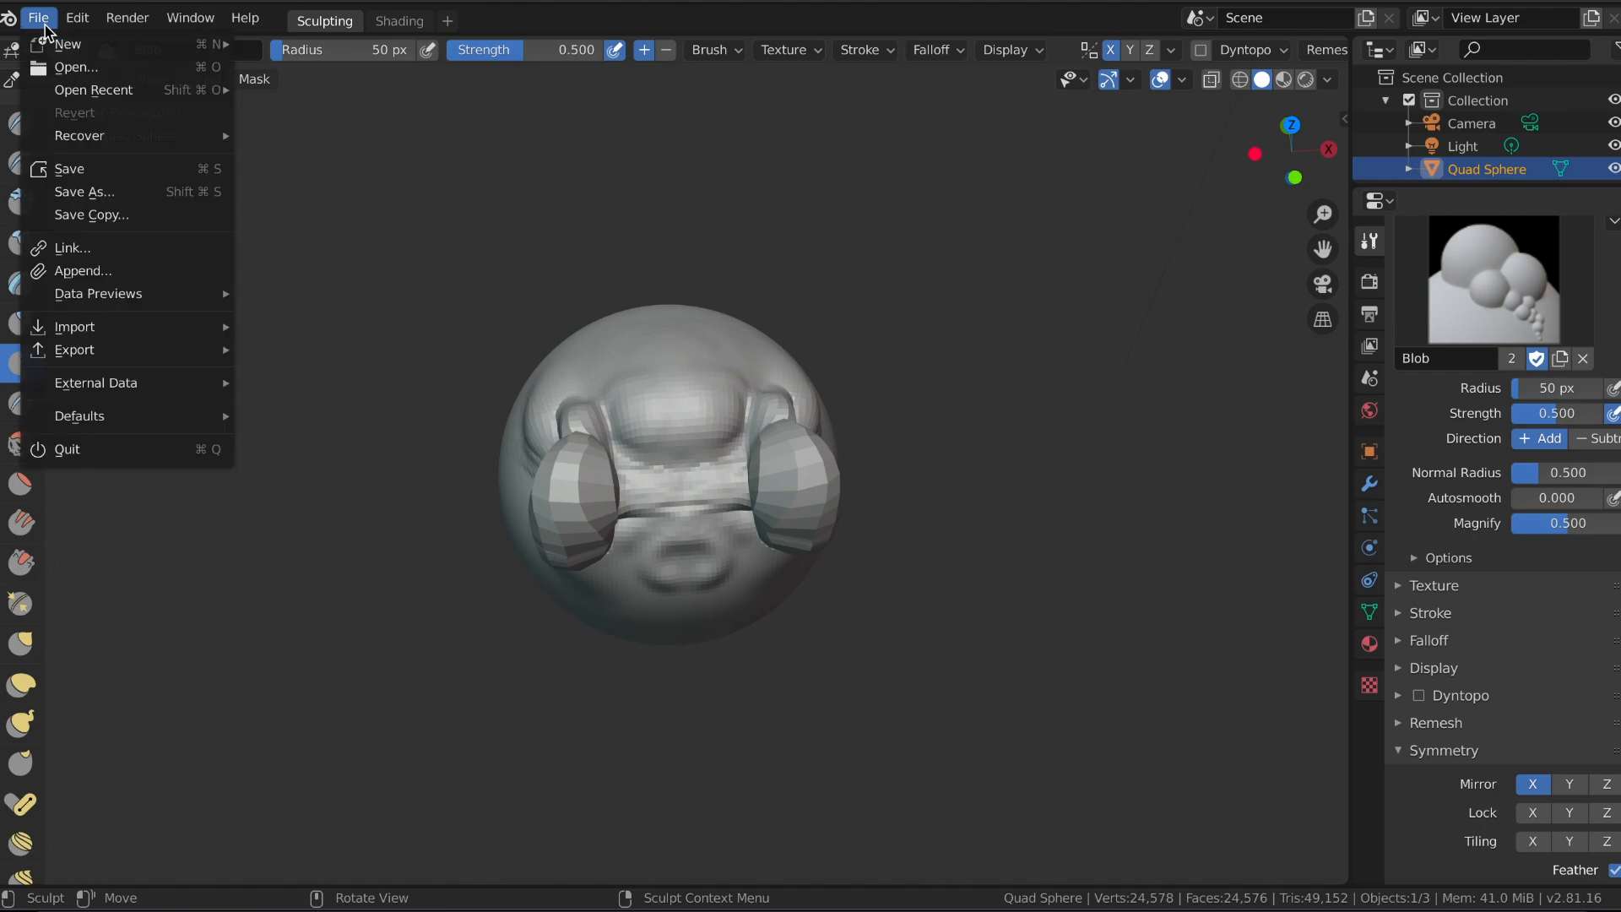
mouse_move(108, 357)
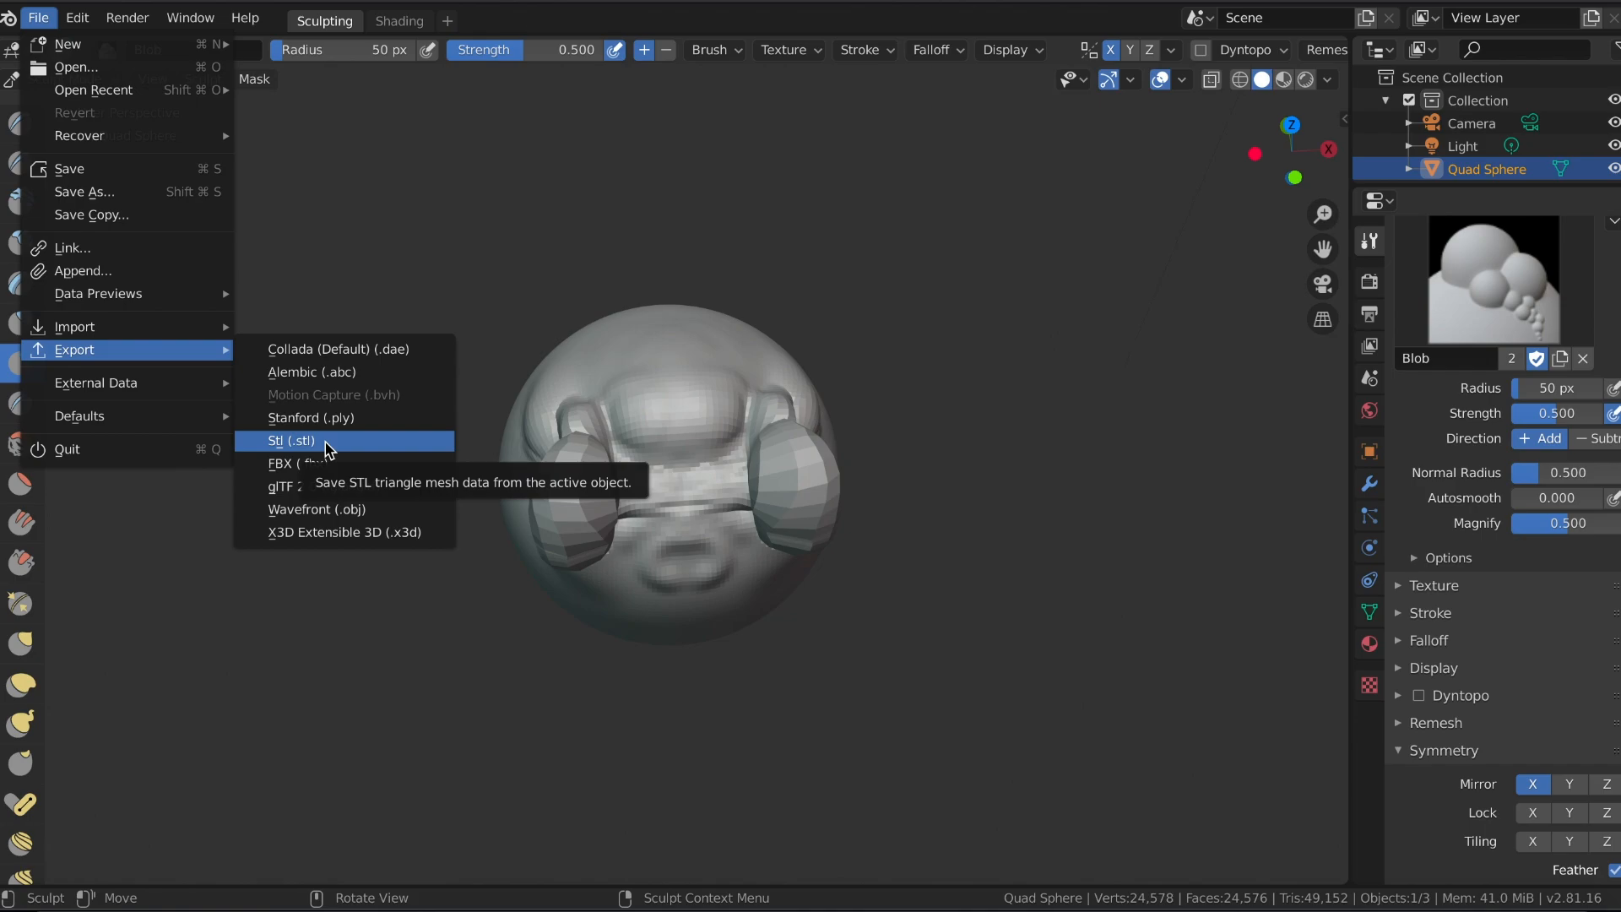
Review the whole sculpted head up close and from a distance, from the front and from both sides.
scroll(804, 261, "up", 3)
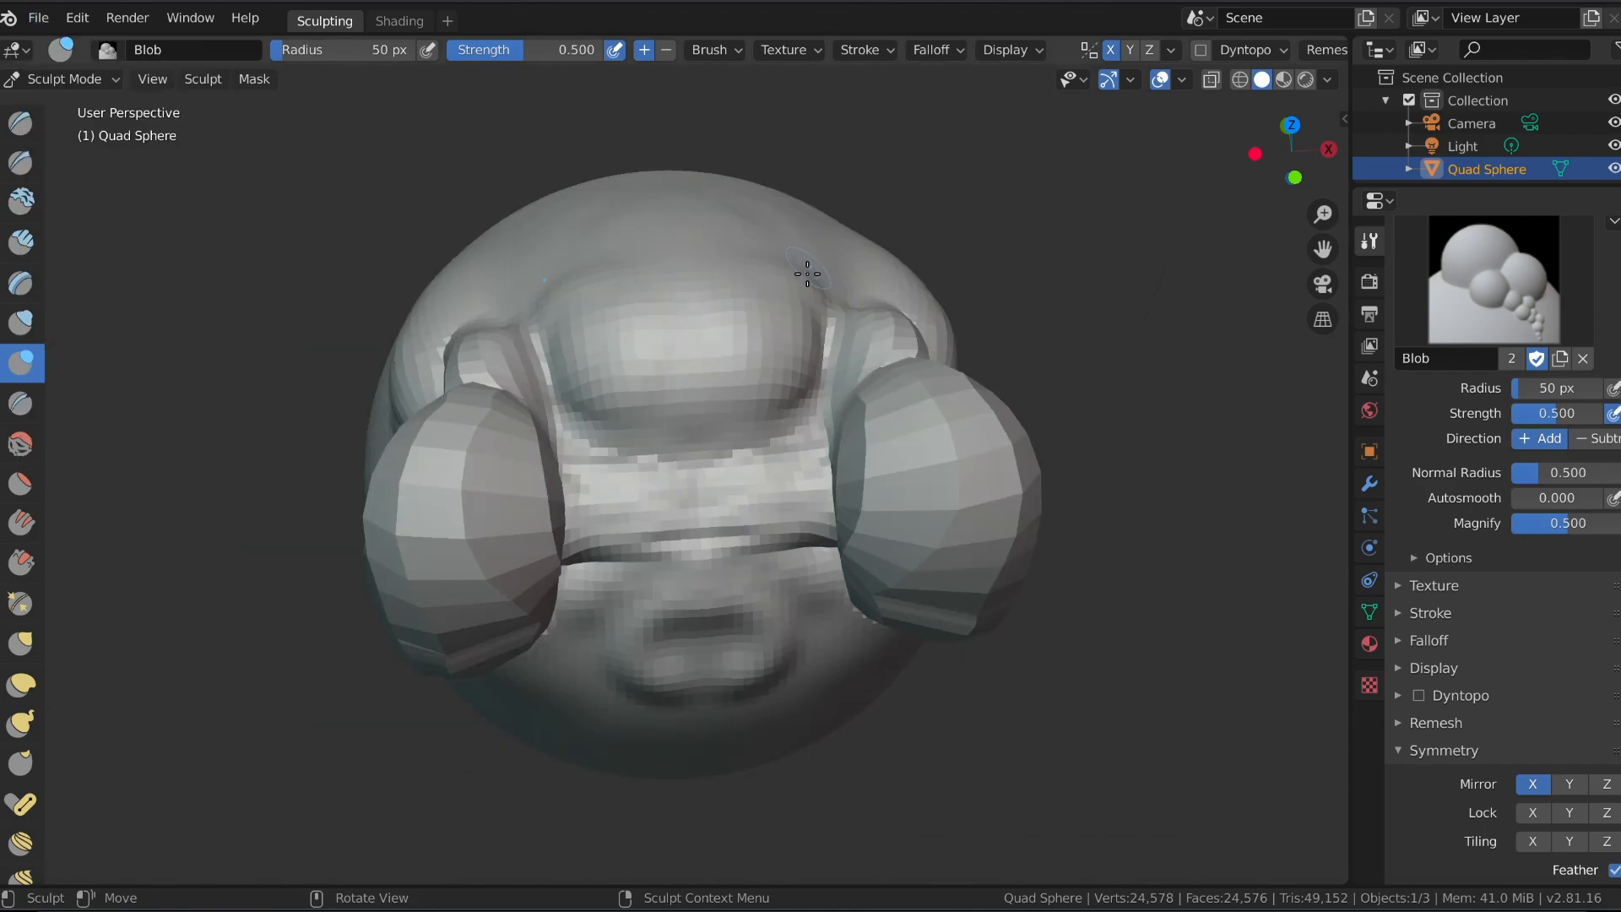
scroll(807, 272, "down", 5)
mouse_move(963, 503)
middle_mouse_down()
mouse_move(977, 380)
mouse_move(1027, 411)
mouse_move(720, 493)
mouse_move(879, 492)
mouse_move(739, 511)
mouse_move(988, 459)
middle_mouse_up()
scroll(844, 459, "down", 4)
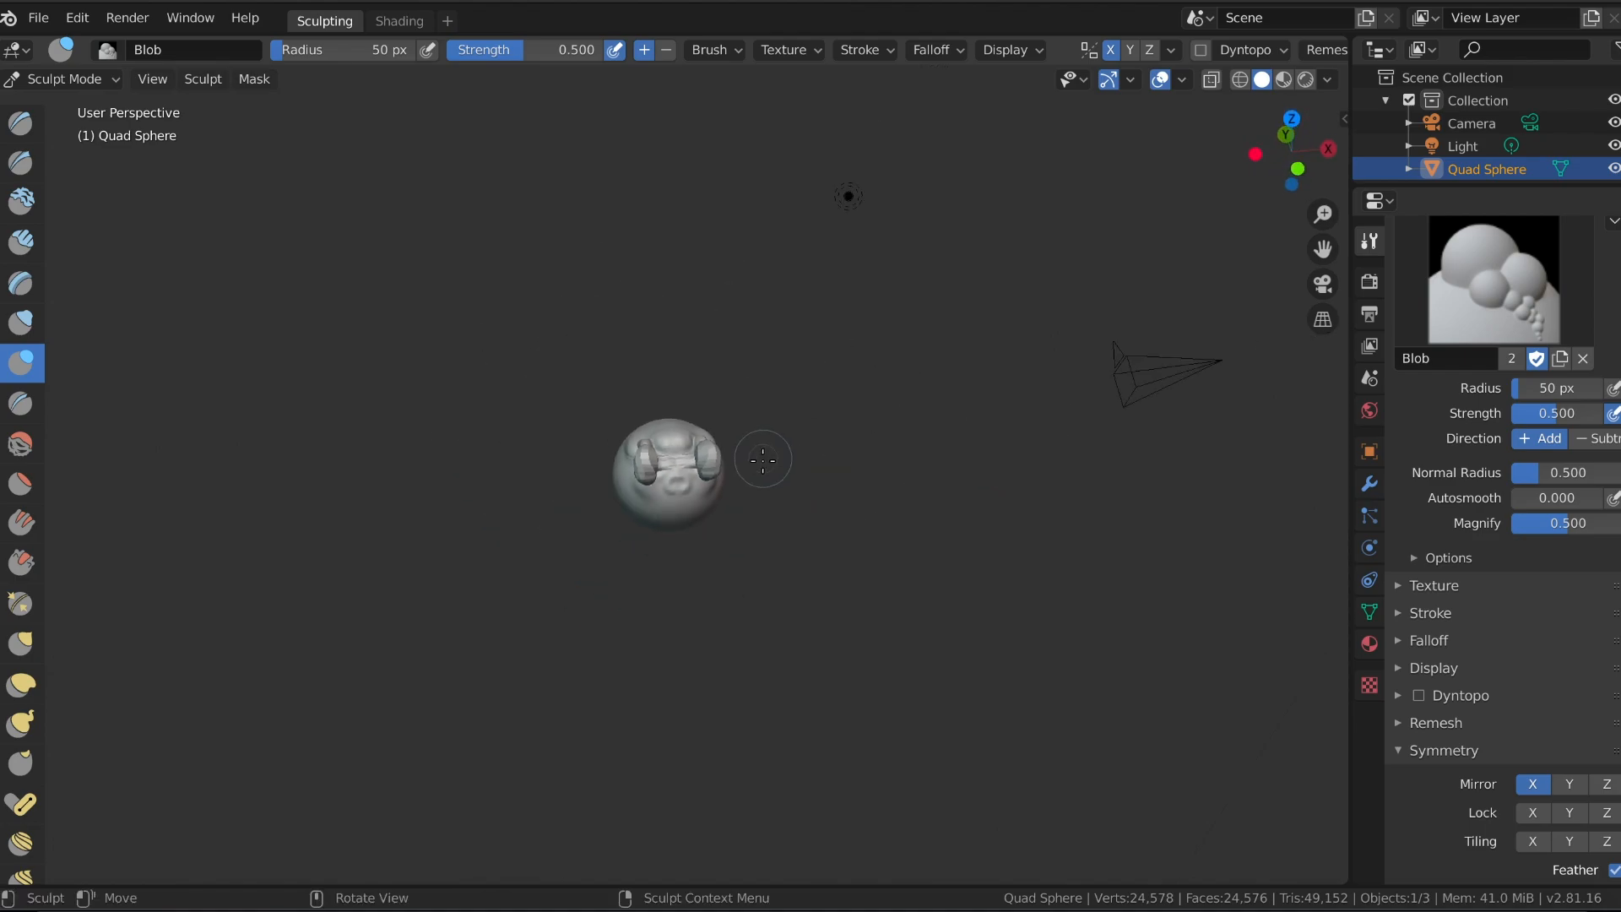
mouse_move(763, 460)
middle_mouse_down()
mouse_move(687, 373)
mouse_move(686, 472)
mouse_move(839, 566)
mouse_move(983, 477)
middle_mouse_up()
scroll(686, 473, "up", 5)
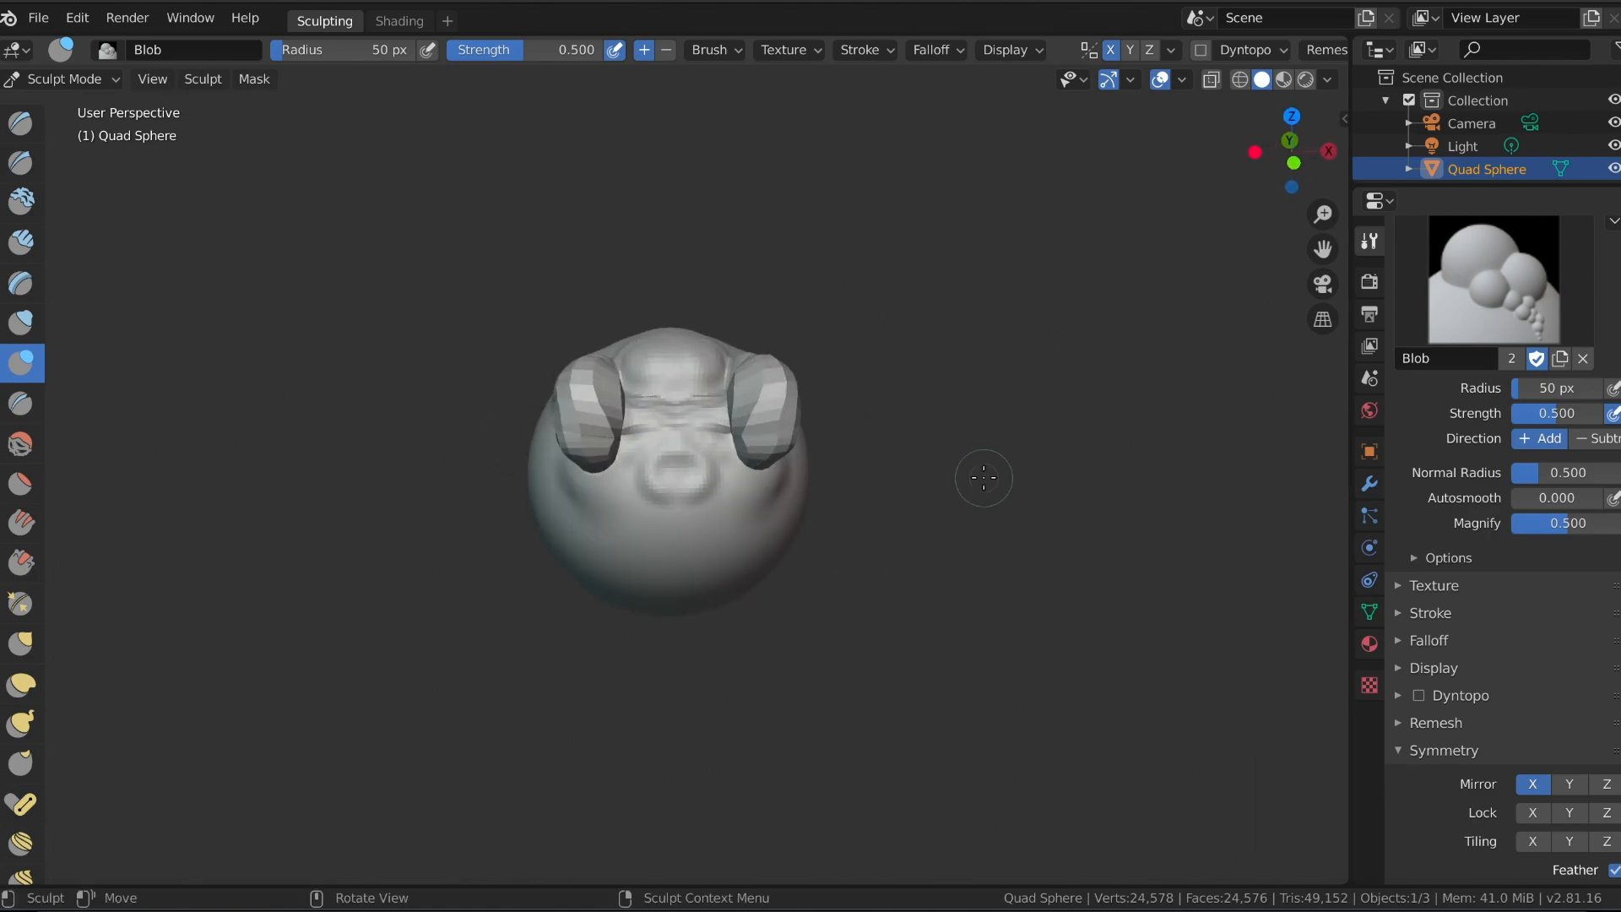
scroll(825, 434, "up", 5)
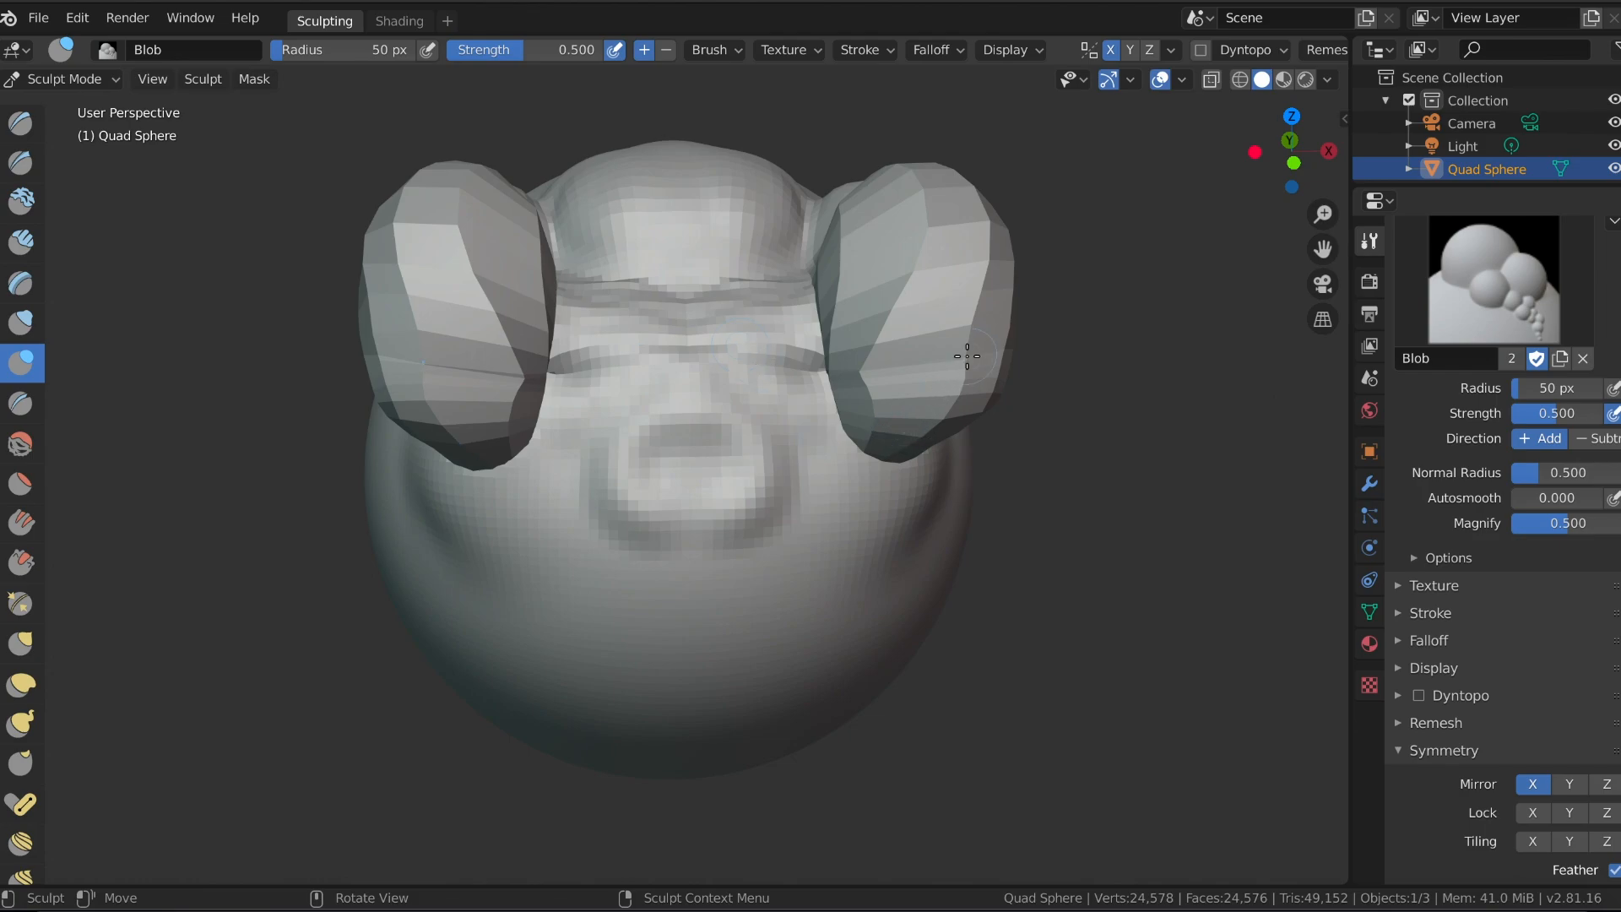
middle_click_drag(1048, 291, 1035, 326)
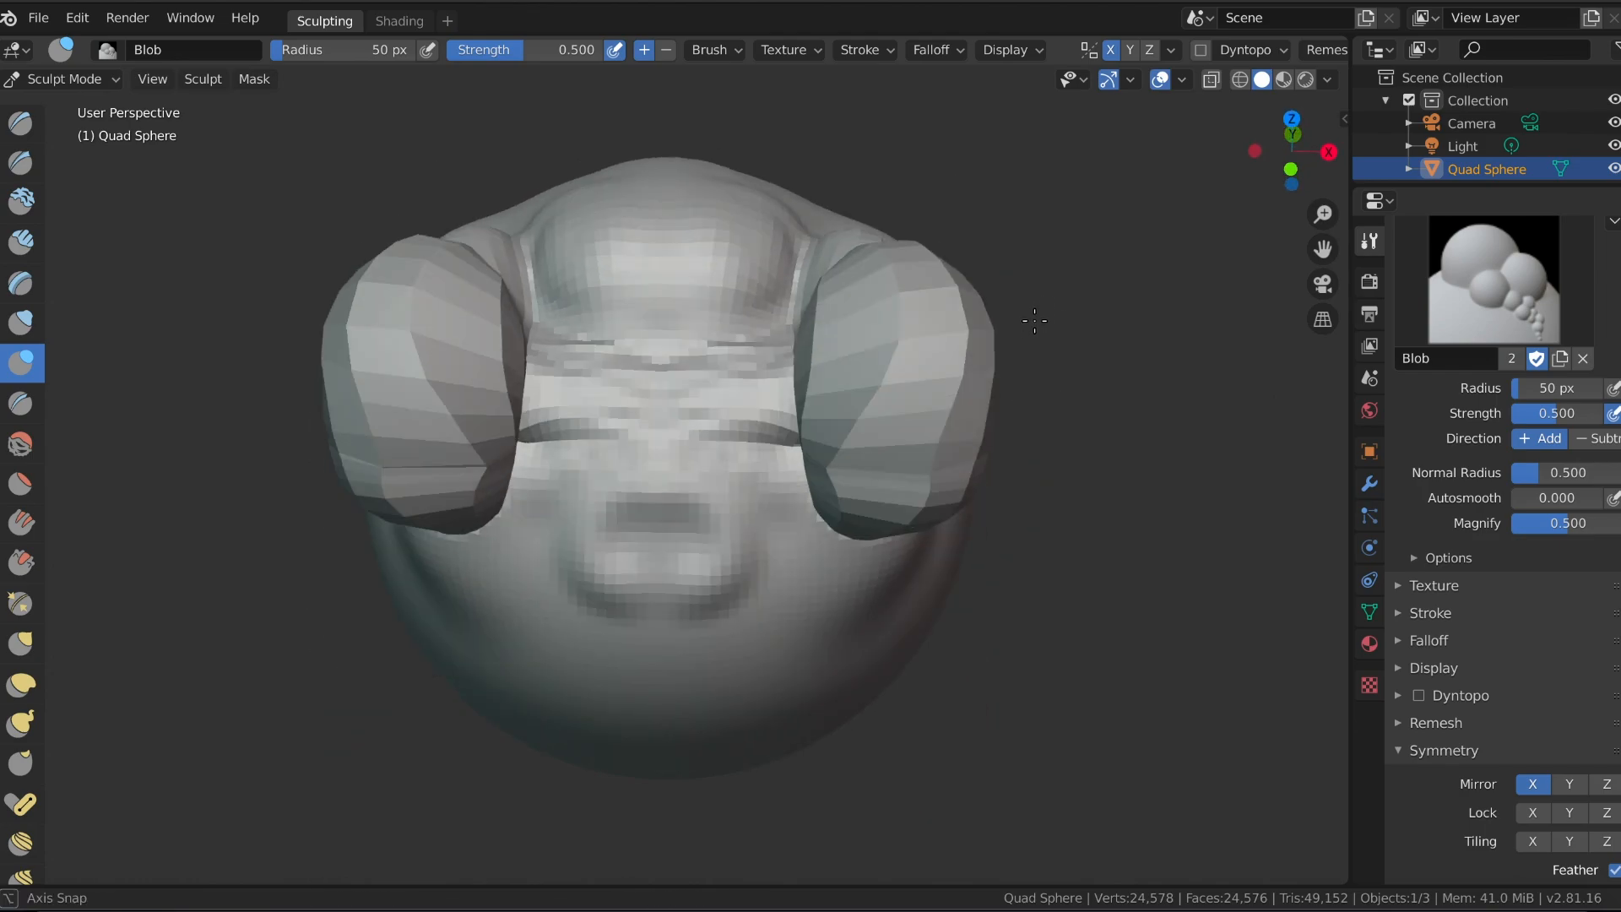
scroll(876, 391, "down", 6)
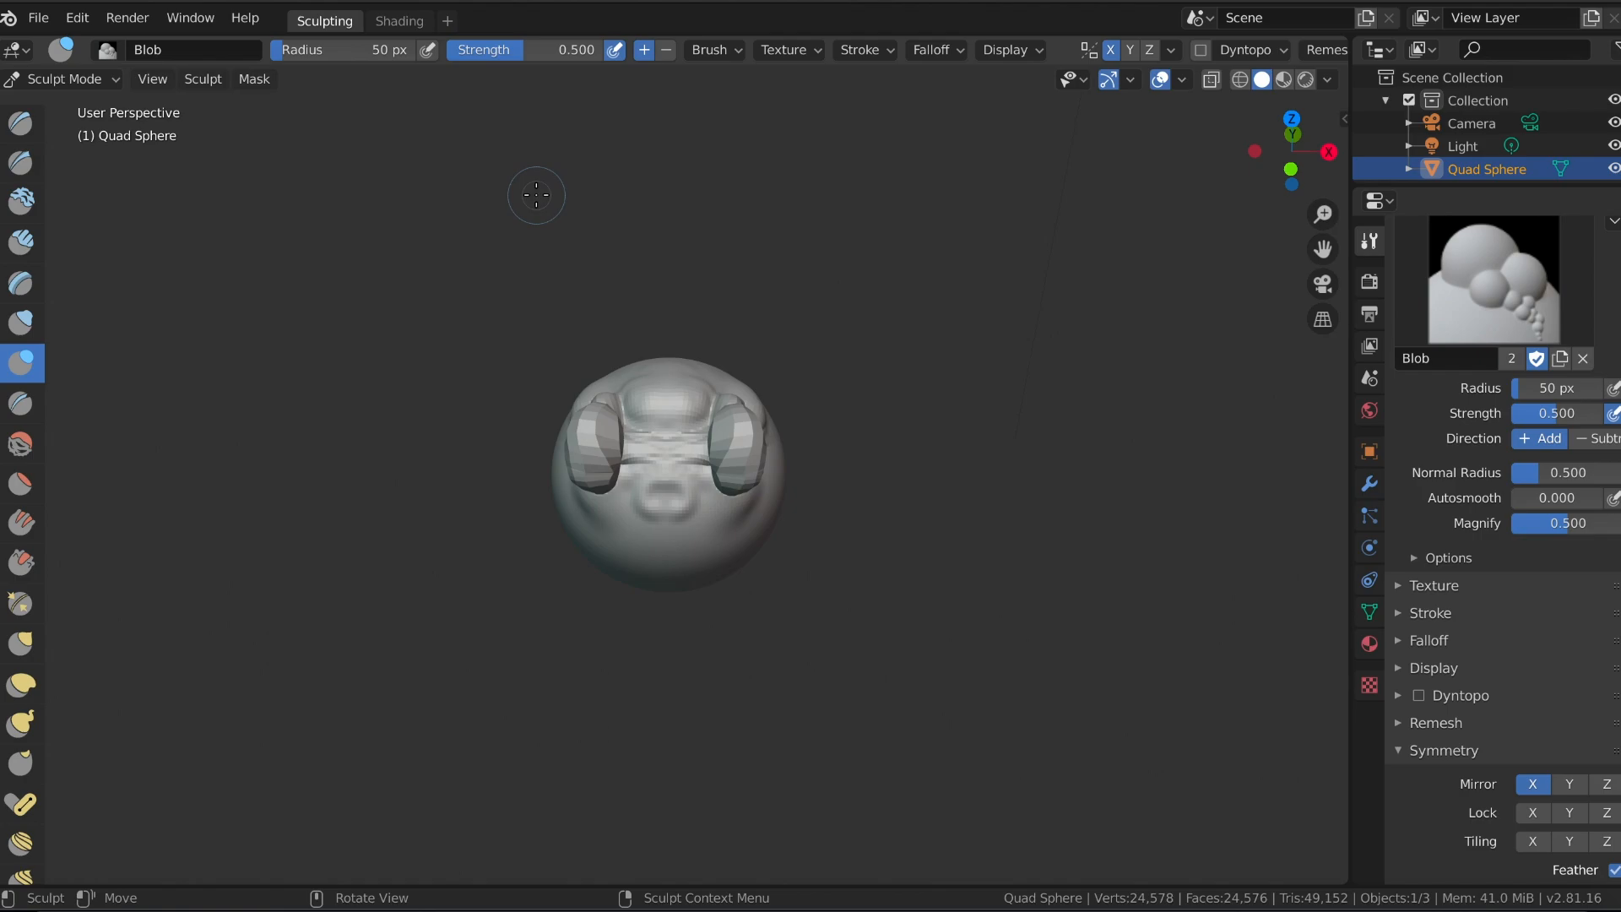
scroll(561, 302, "up", 2)
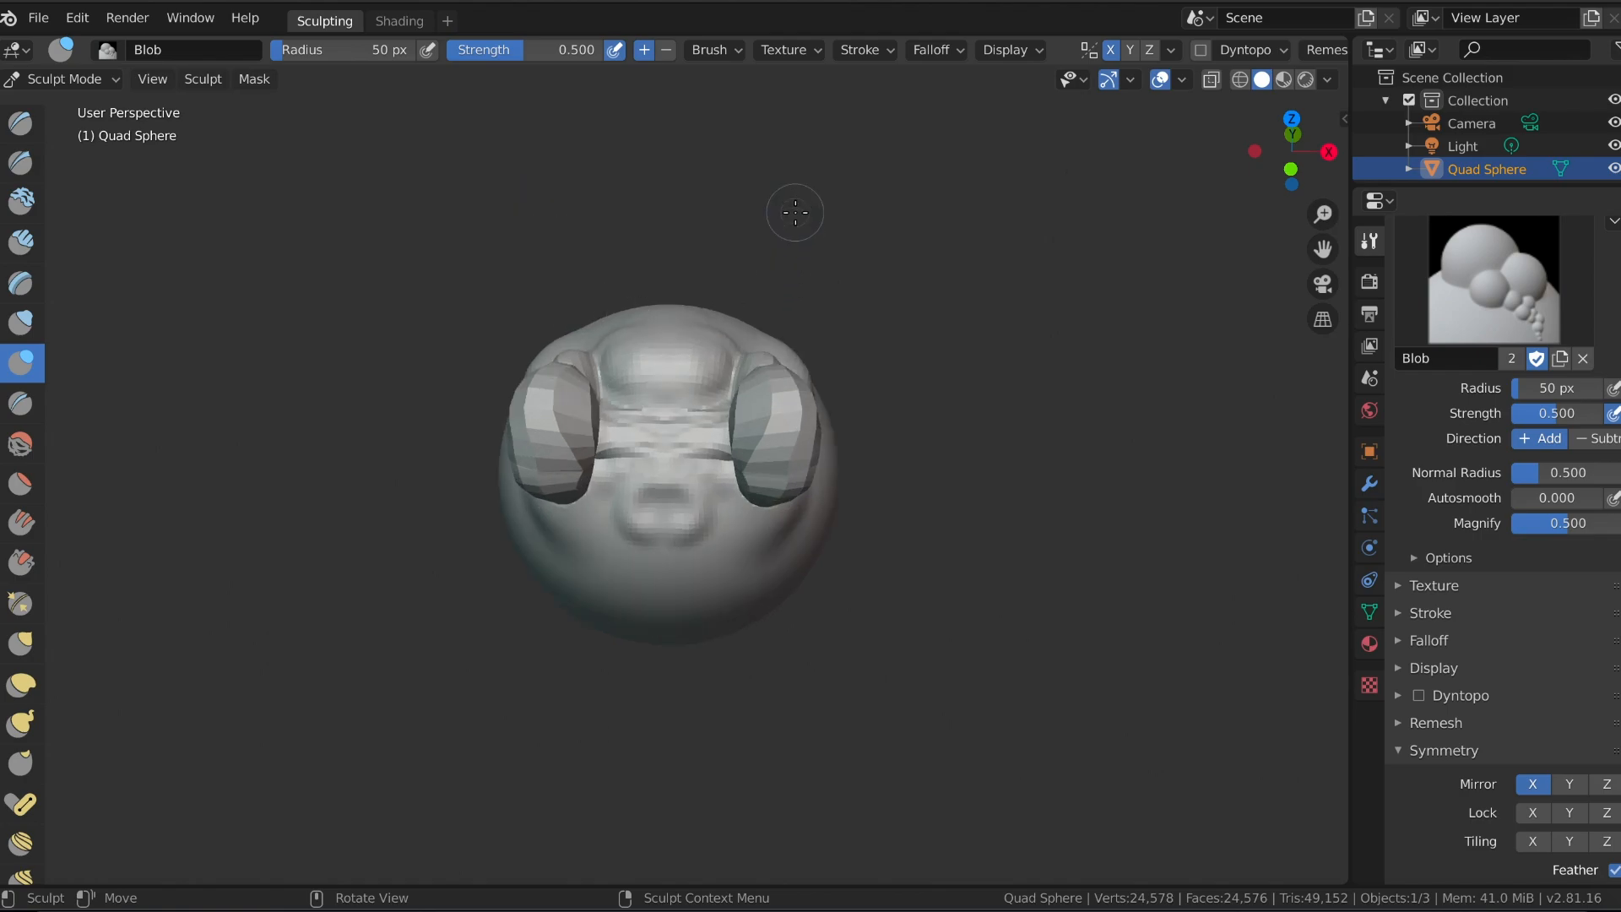
mouse_move(970, 252)
middle_mouse_down()
mouse_move(970, 279)
mouse_move(1086, 308)
mouse_move(977, 217)
mouse_move(860, 270)
mouse_move(1002, 329)
mouse_move(1010, 250)
mouse_move(1035, 276)
mouse_move(929, 245)
middle_mouse_up()
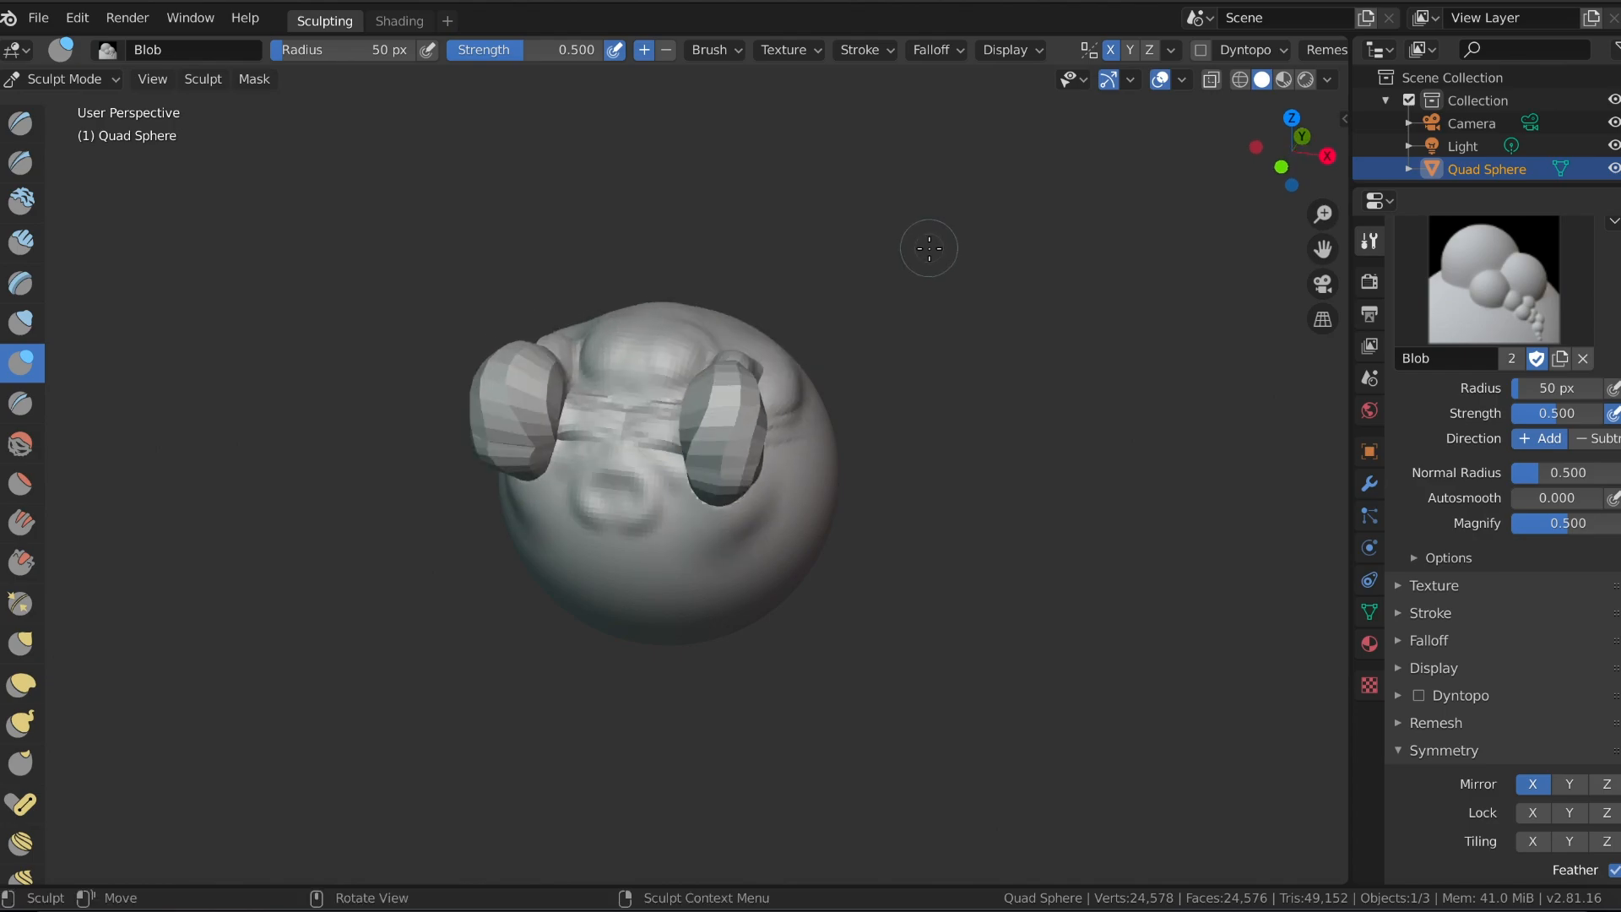
middle_click_drag(689, 203, 789, 225)
scroll(790, 222, "up", 3)
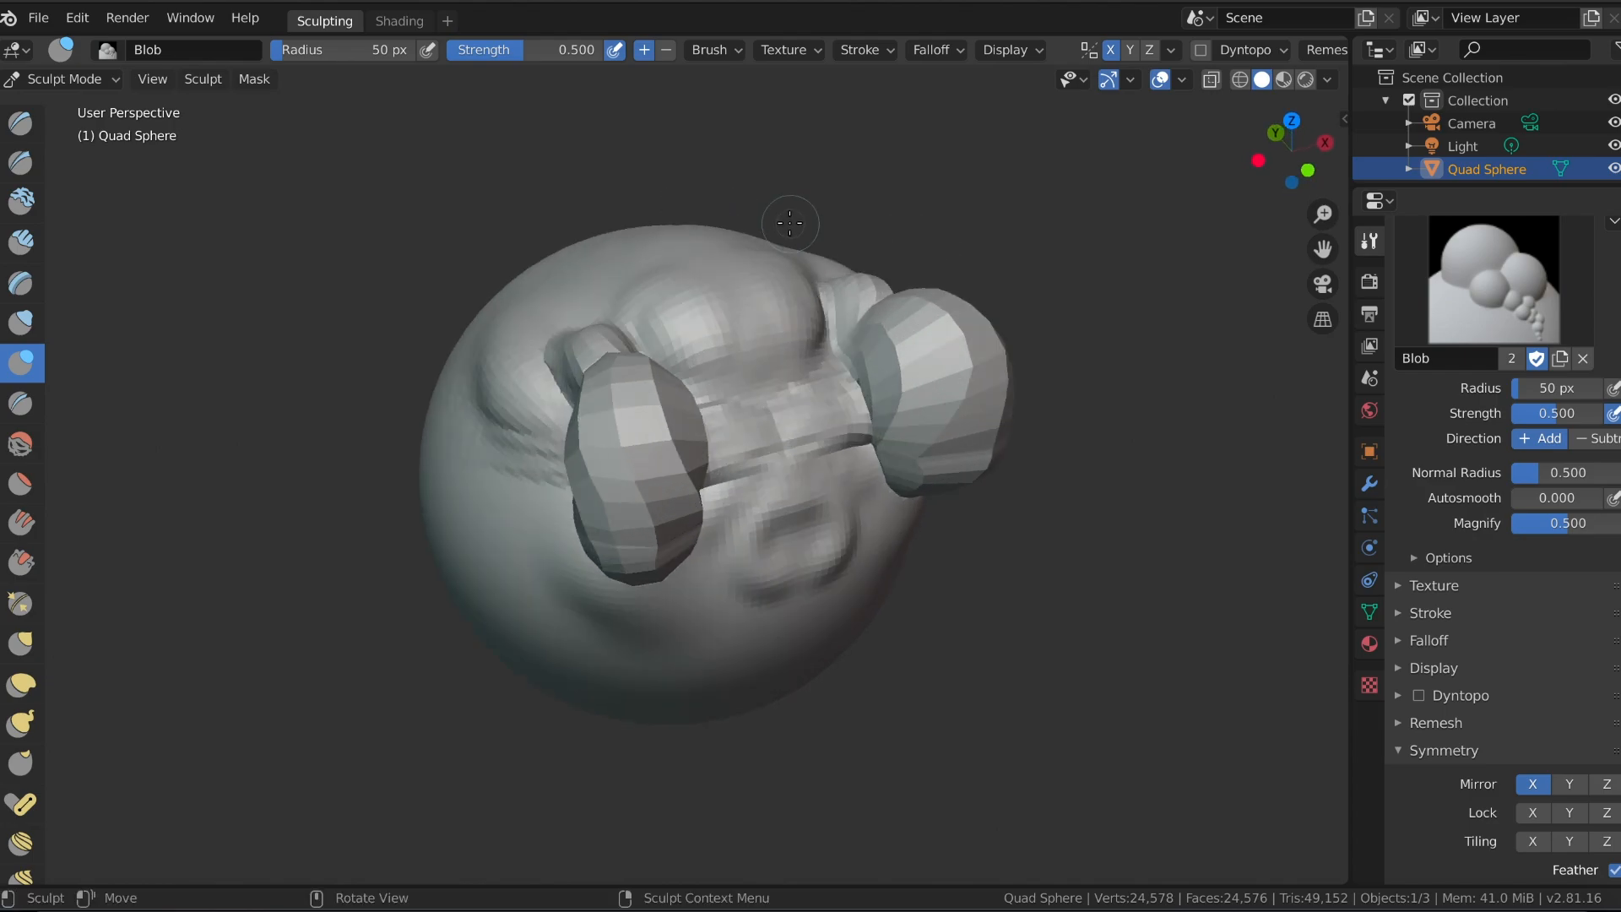